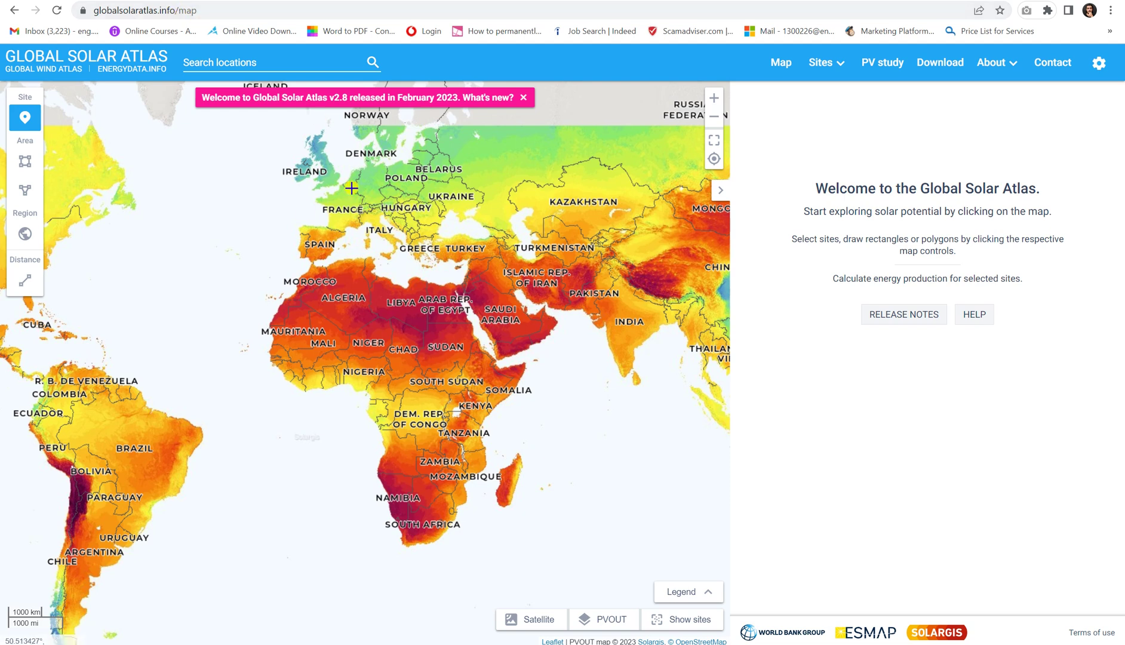
Step: Select Cairo, Egypt, as the site on the solar map and show its map data per day
left_click_drag(601, 353, 428, 609)
mouse_move(159, 575)
left_mouse_down()
mouse_move(312, 472)
mouse_move(464, 502)
mouse_move(333, 435)
left_mouse_up()
left_click_drag(583, 480, 614, 392)
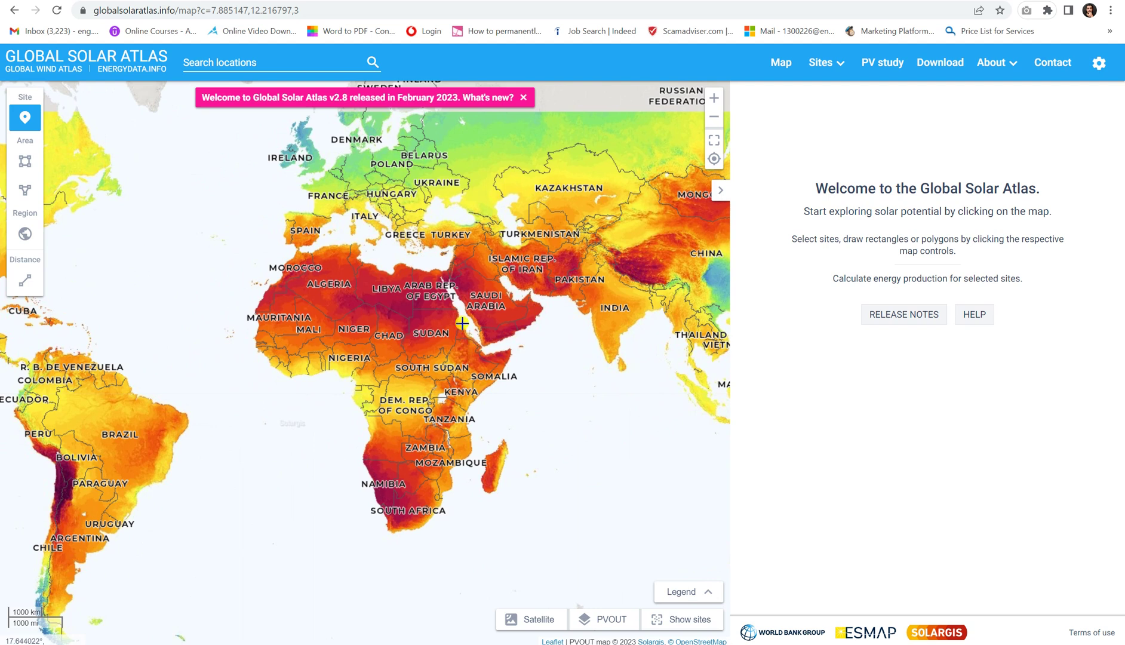
scroll(354, 255, "up", 1)
scroll(556, 332, "up", 1)
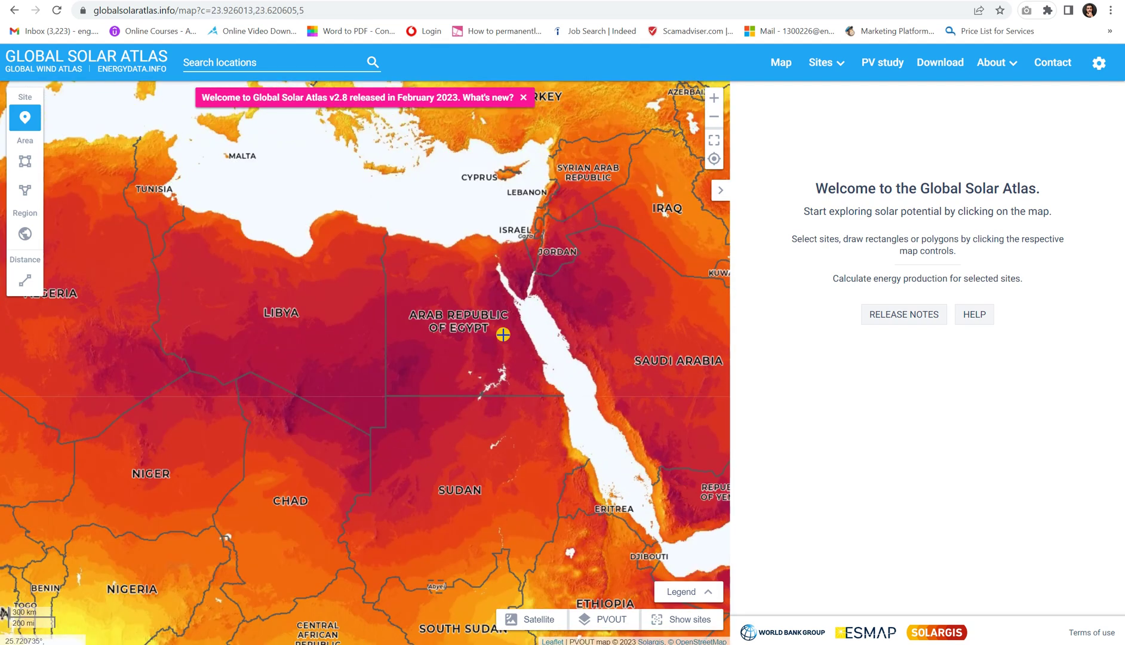
scroll(503, 326, "up", 1)
left_click_drag(522, 281, 505, 362)
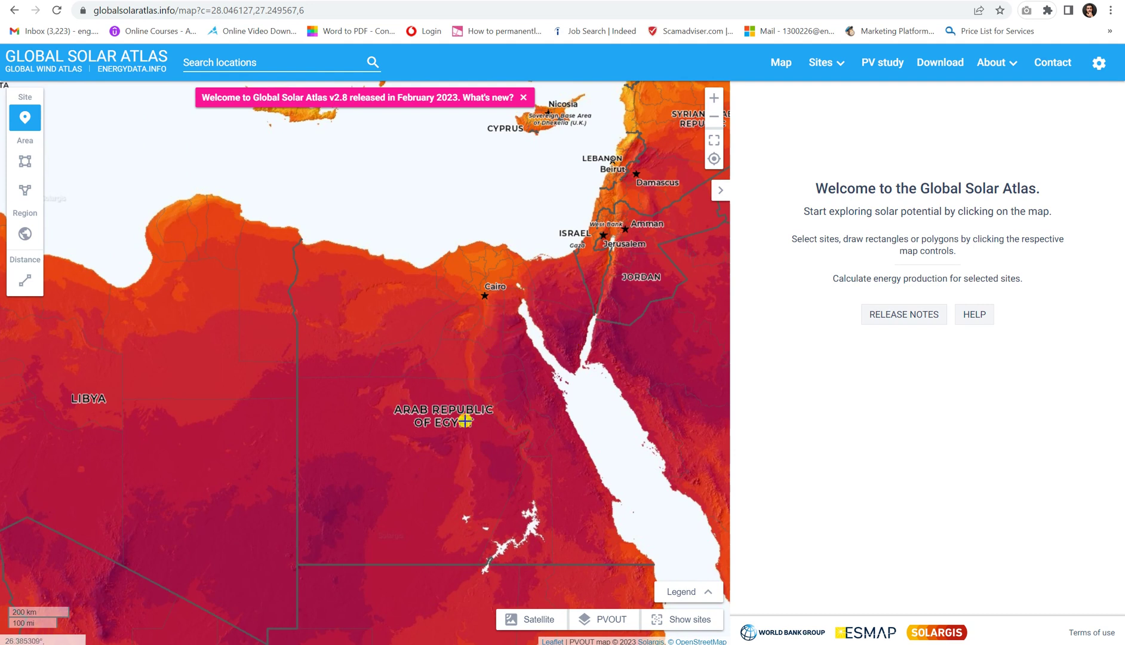
scroll(487, 328, "up", 1)
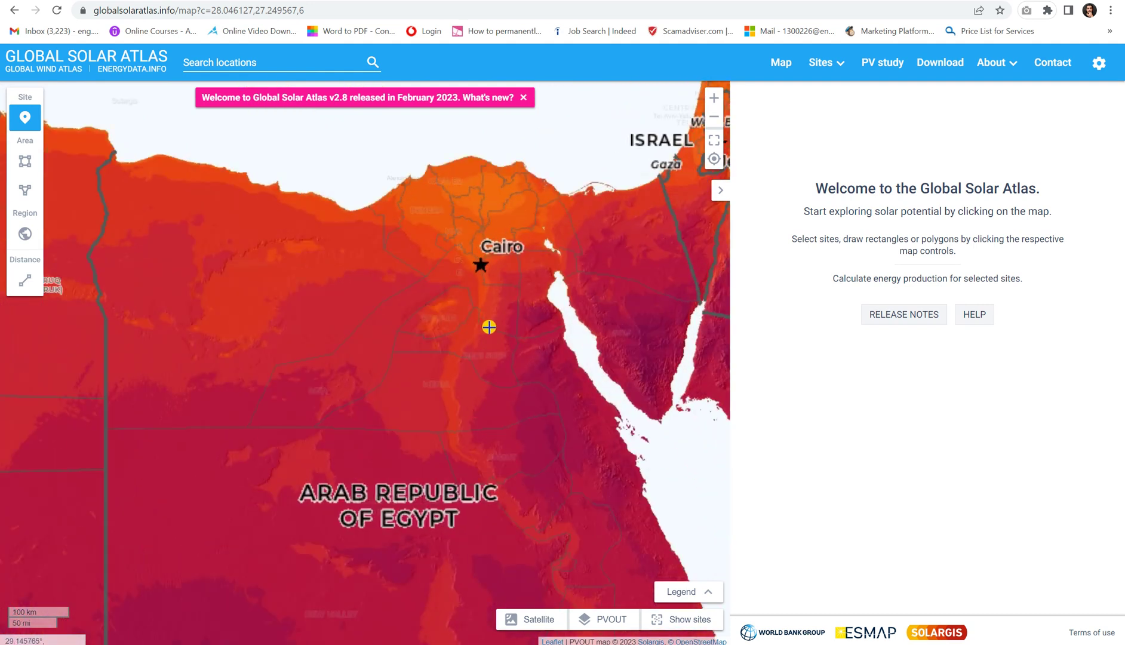
left_click_drag(494, 305, 472, 321)
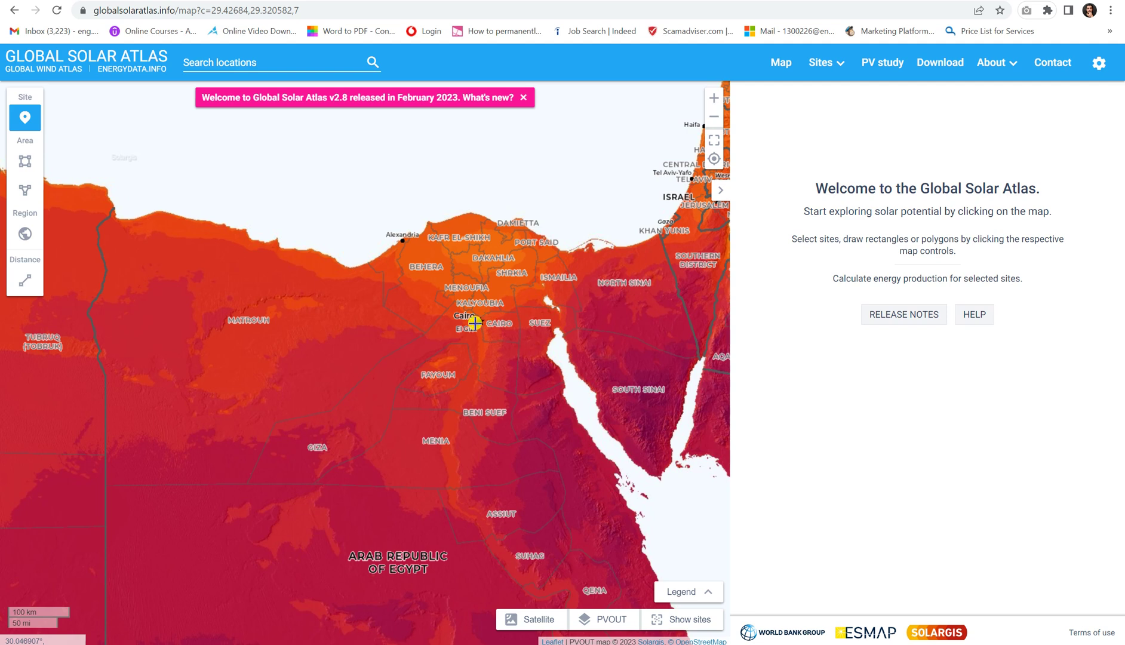
left_click(479, 319)
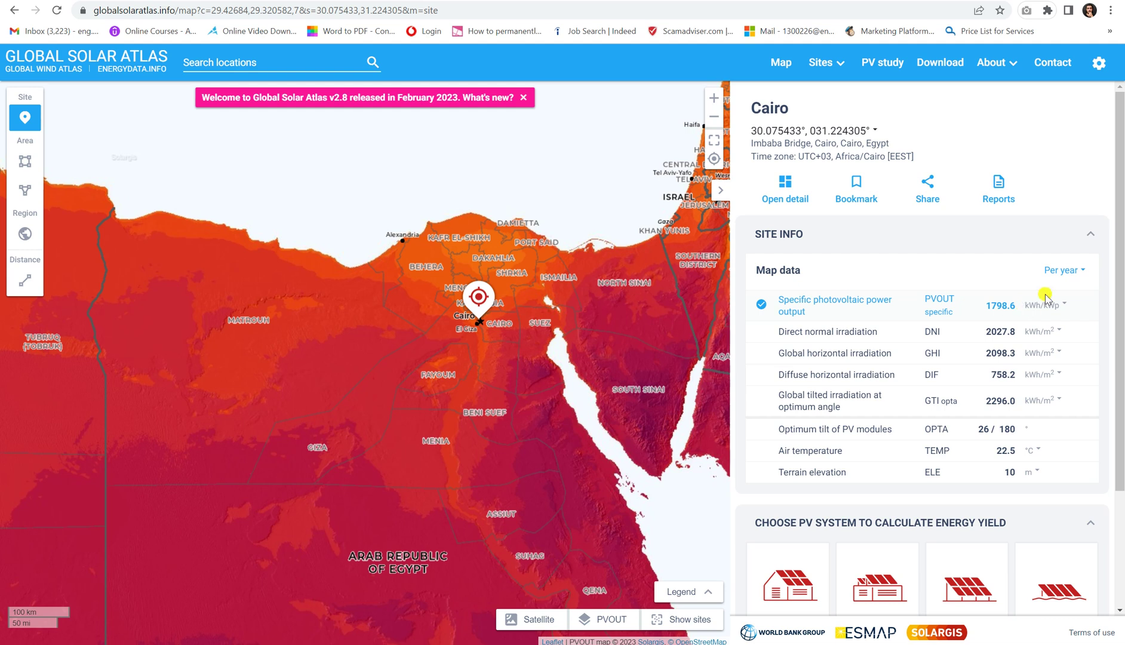
left_click(1063, 269)
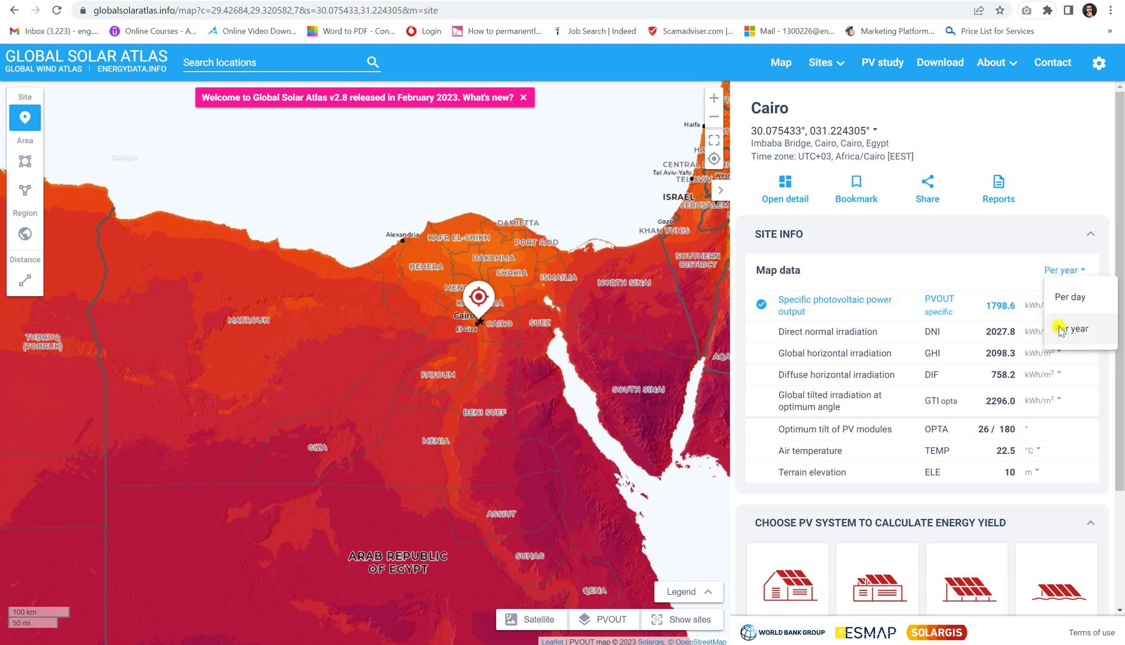
left_click(1075, 297)
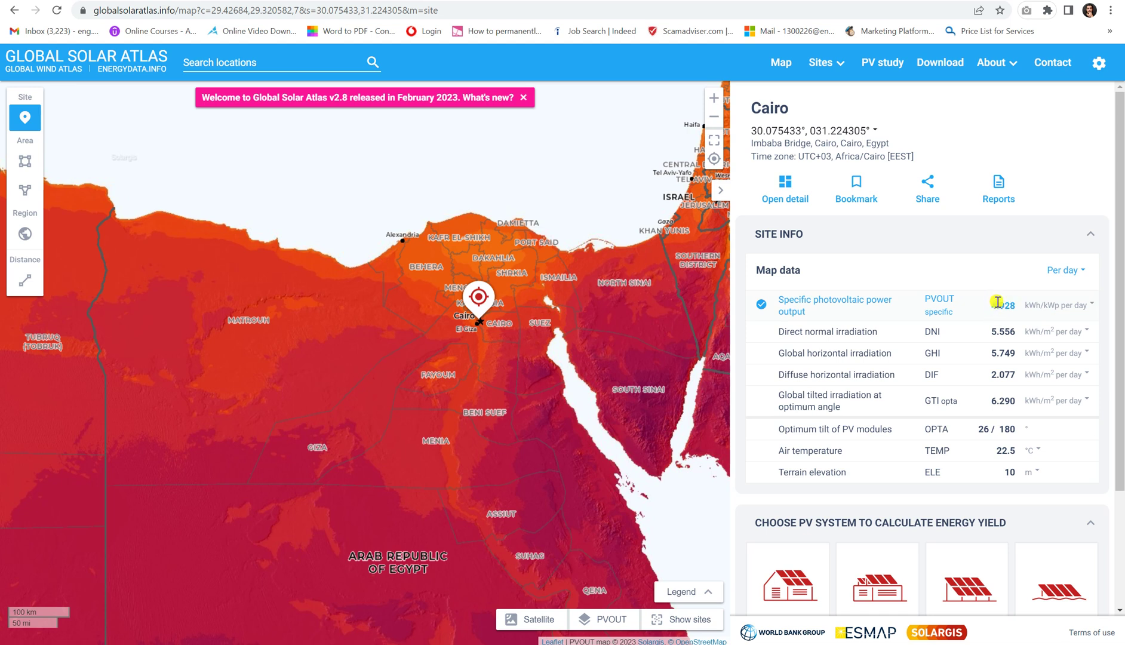
Step: Select a site in Ivano-Frankivsk Oblast, western Ukraine, to view its daily photovoltaic output and irradiation
left_click_drag(445, 417, 621, 604)
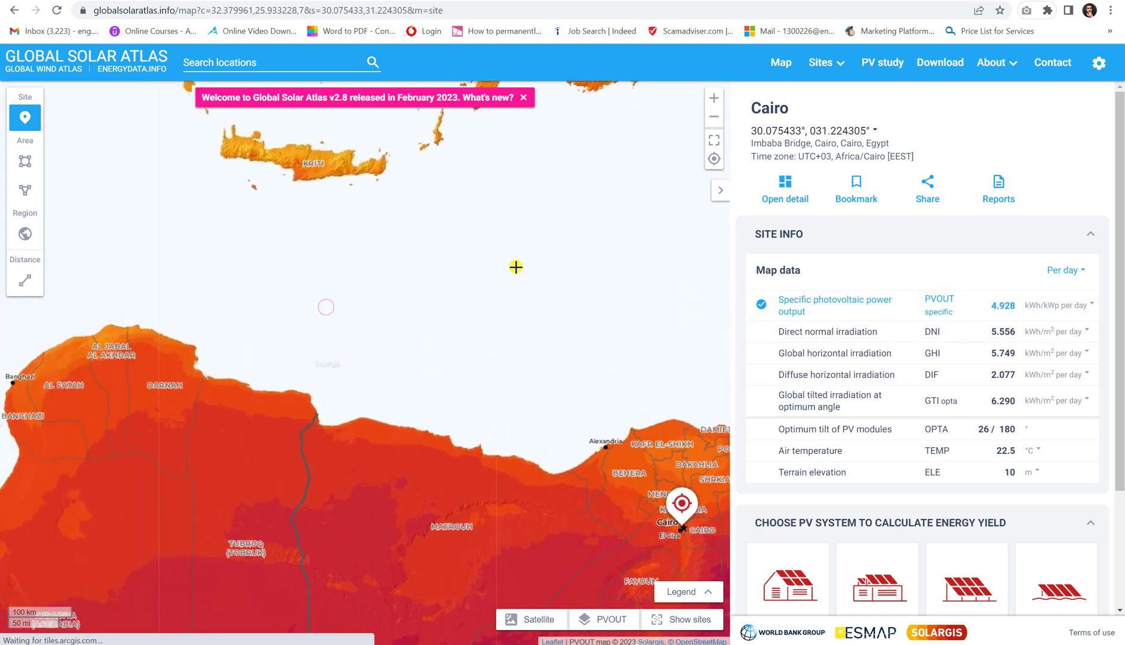
mouse_move(516, 267)
left_mouse_down()
mouse_move(495, 349)
mouse_move(500, 412)
mouse_move(579, 503)
mouse_move(500, 517)
left_mouse_up()
scroll(499, 413, "up", 1)
left_click(590, 194)
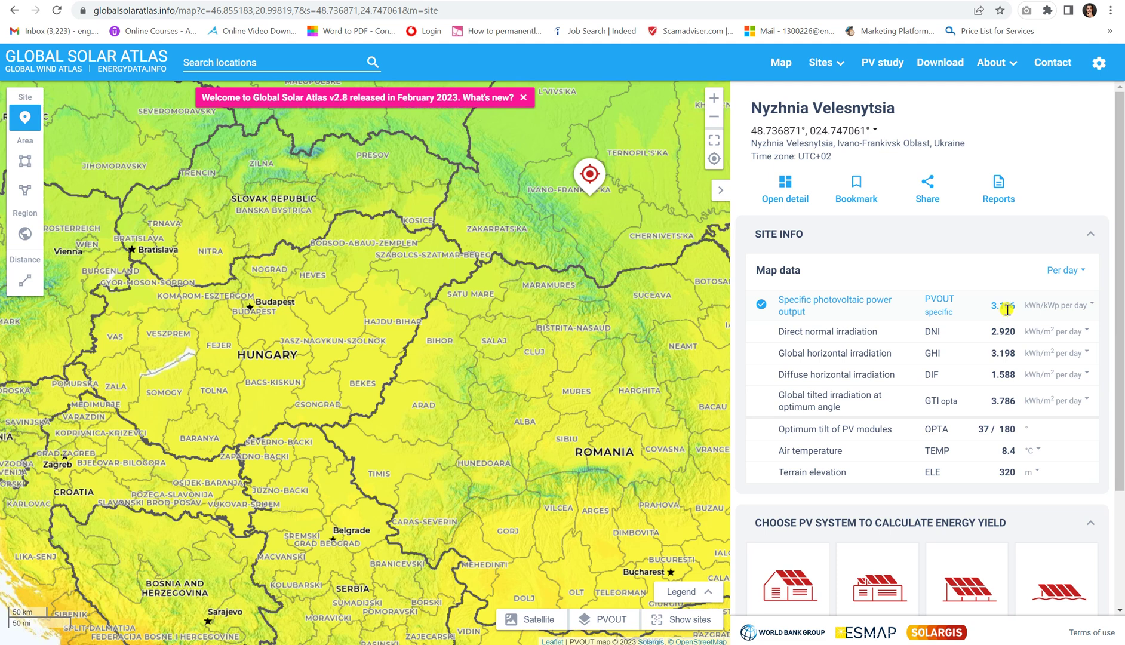
Step: Select a site at Lauta in Saxony, eastern Germany, to compare its daily solar data
left_click_drag(534, 404, 711, 508)
left_click_drag(203, 257, 418, 371)
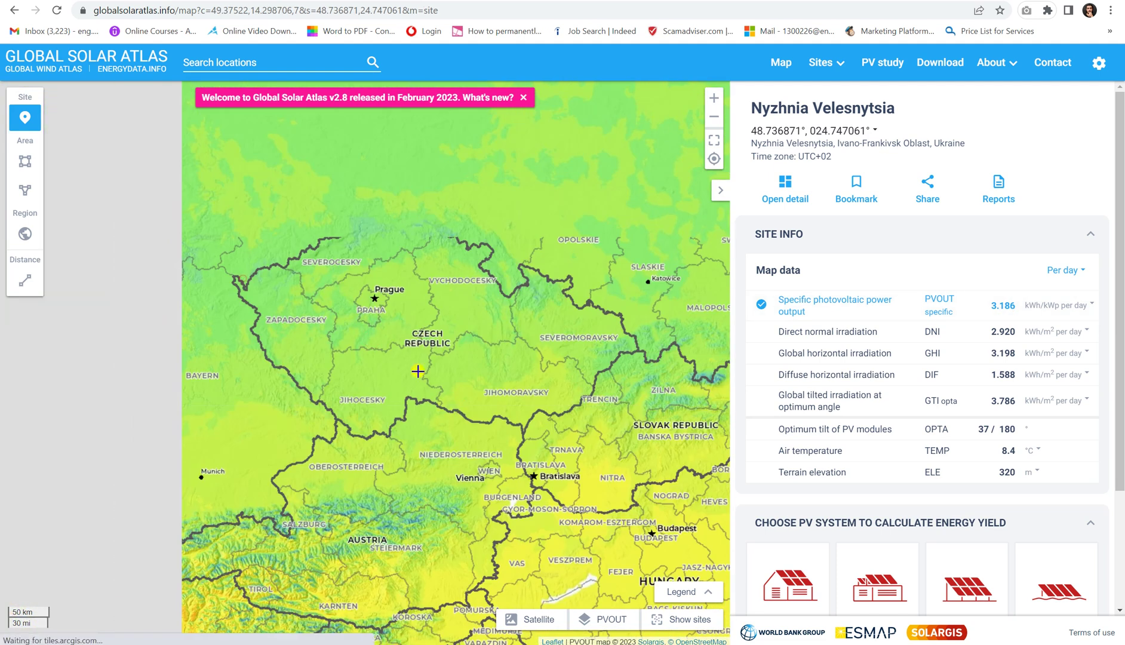
left_click(351, 175)
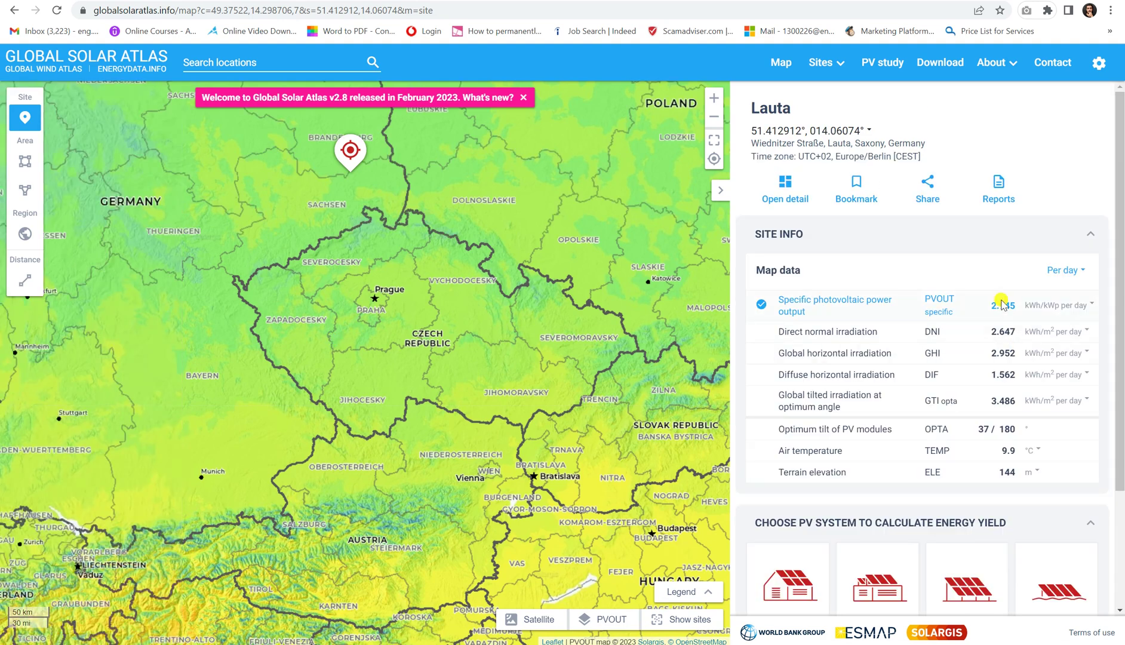
Step: Return to Egypt on the map and select a site in Cairo again
left_click_drag(514, 451, 465, 252)
left_click_drag(597, 383, 550, 319)
left_click_drag(603, 430, 477, 334)
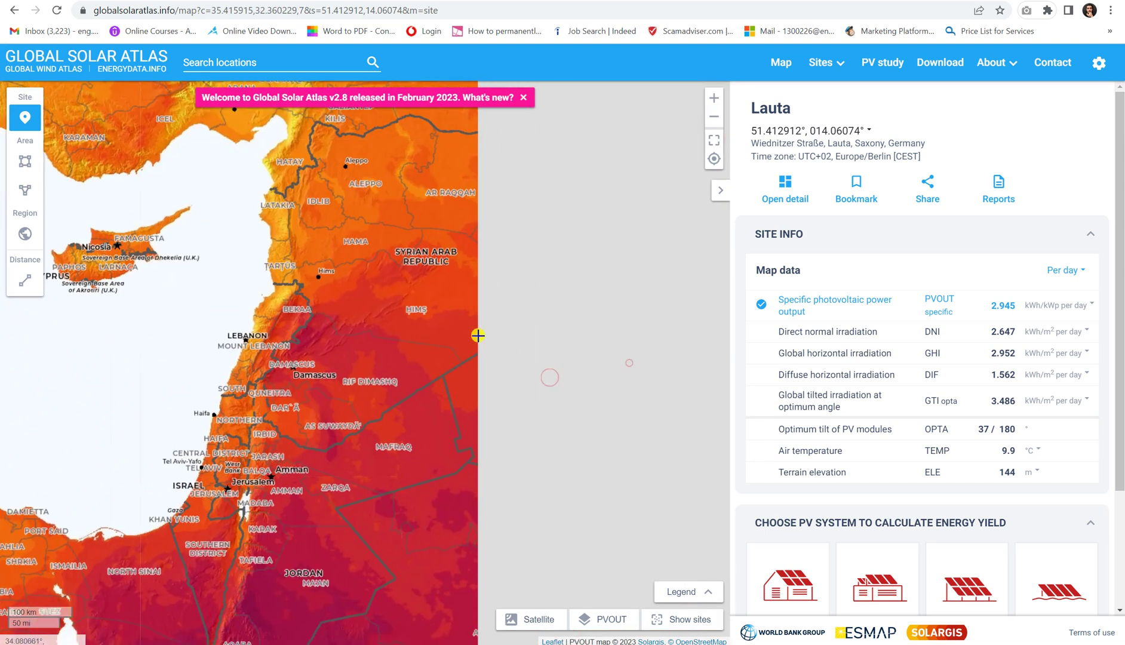
left_click_drag(530, 374, 436, 317)
scroll(439, 325, "up", 1)
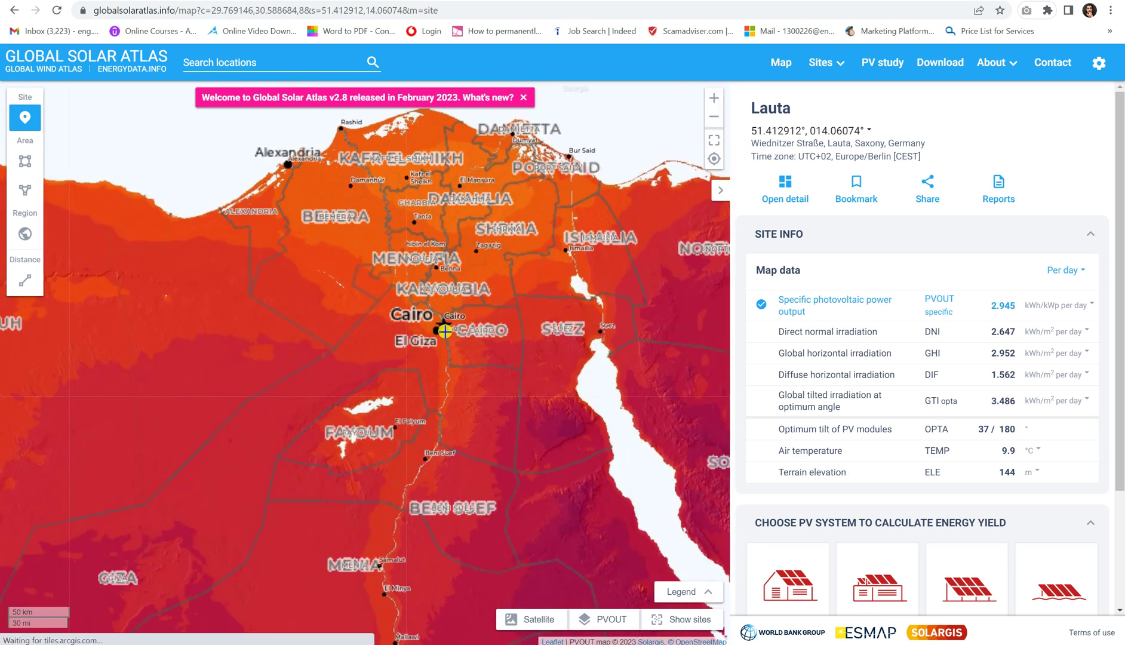
left_click(445, 323)
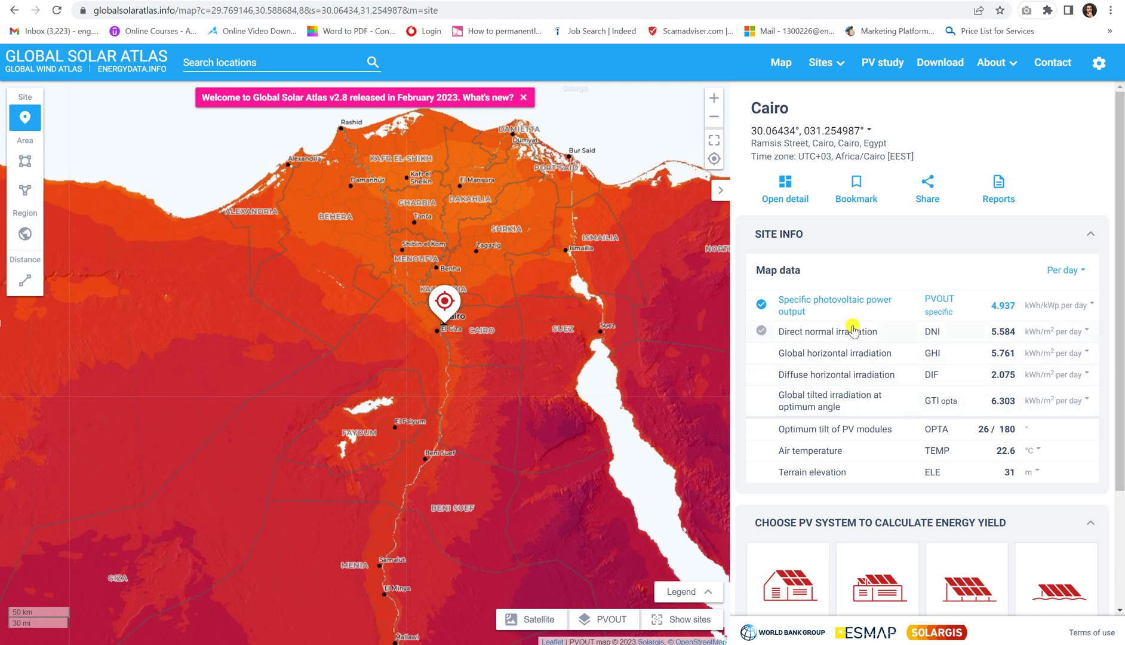
left_click_drag(430, 350, 485, 331)
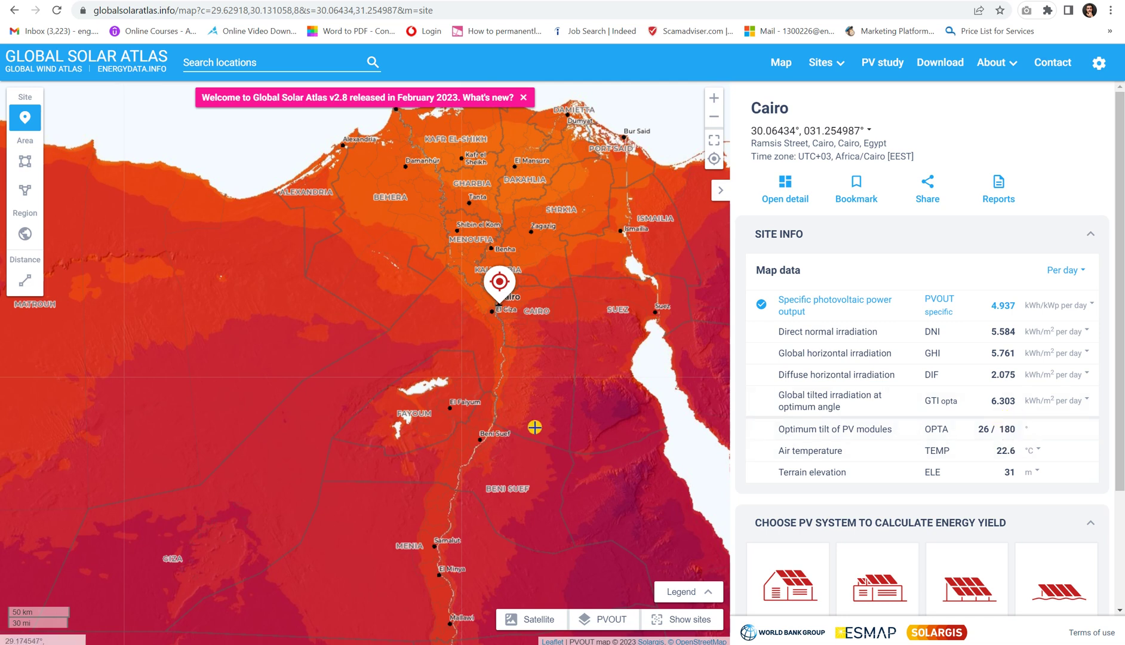
left_click_drag(662, 387, 545, 323)
left_click_drag(419, 319, 520, 390)
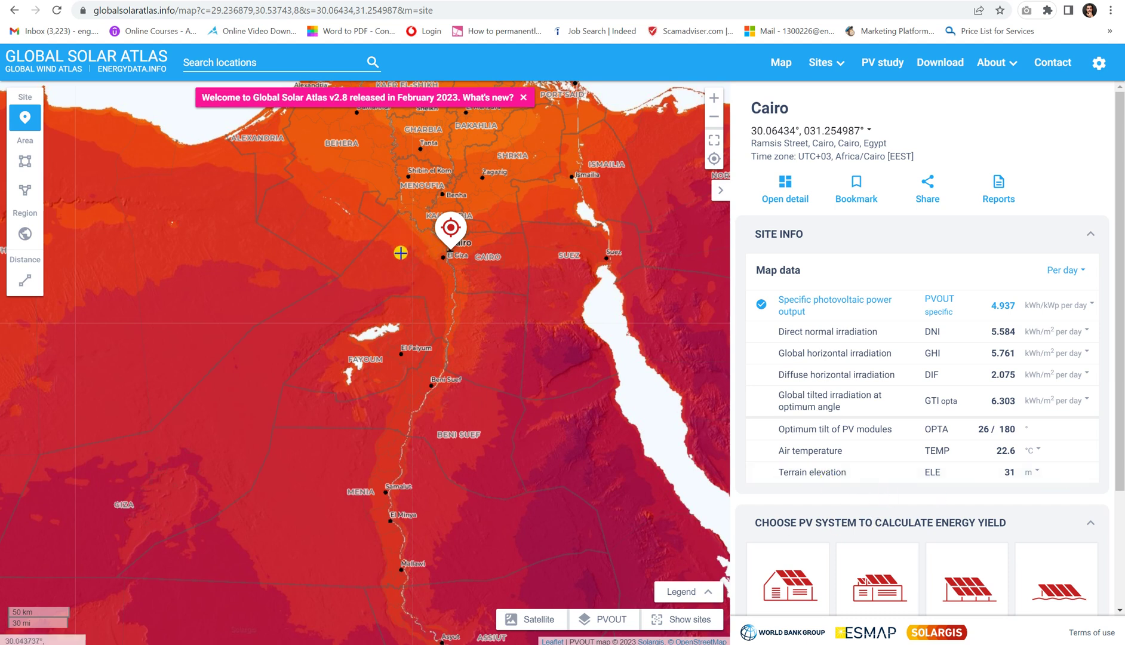
scroll(793, 390, "down", 2)
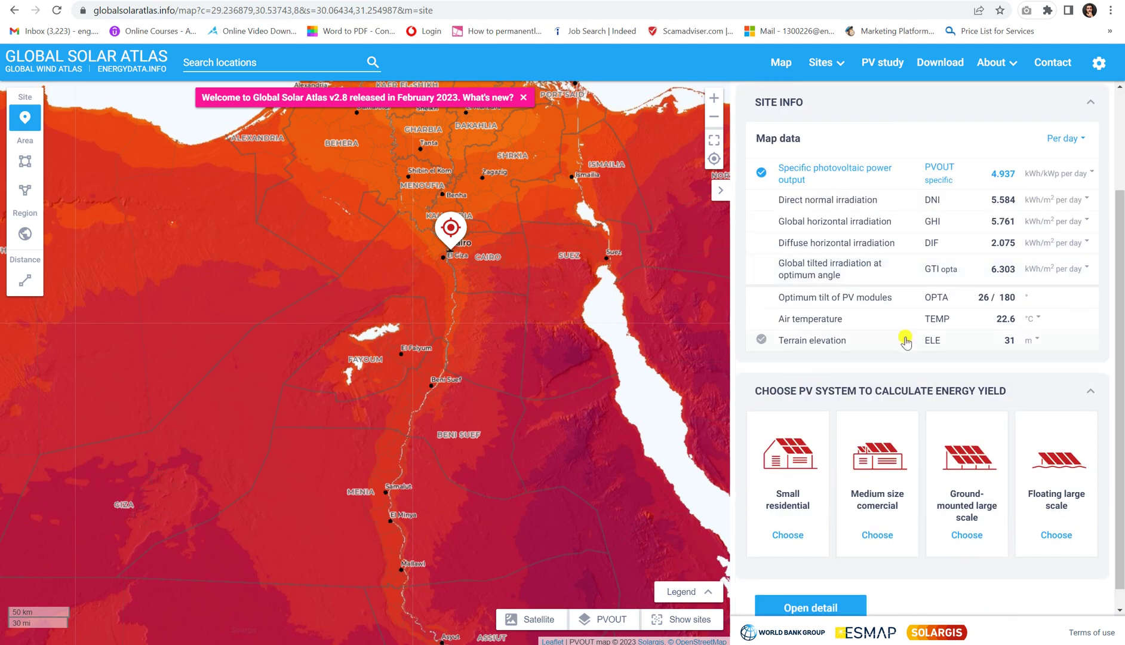
left_click_drag(547, 333, 530, 399)
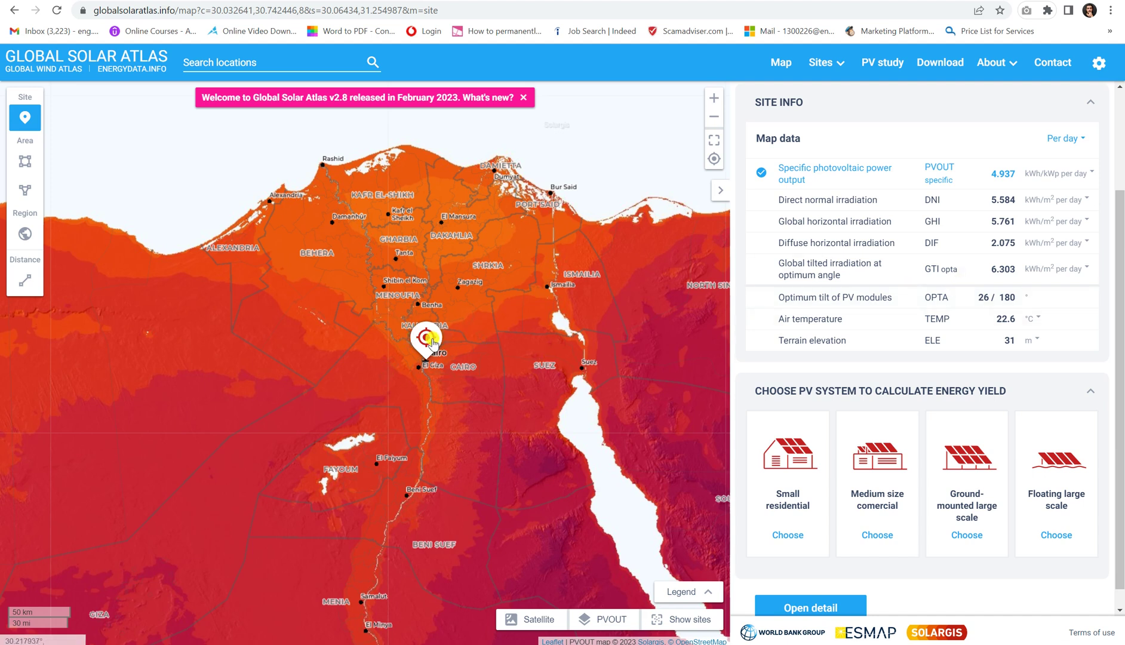
left_click_drag(429, 423, 486, 404)
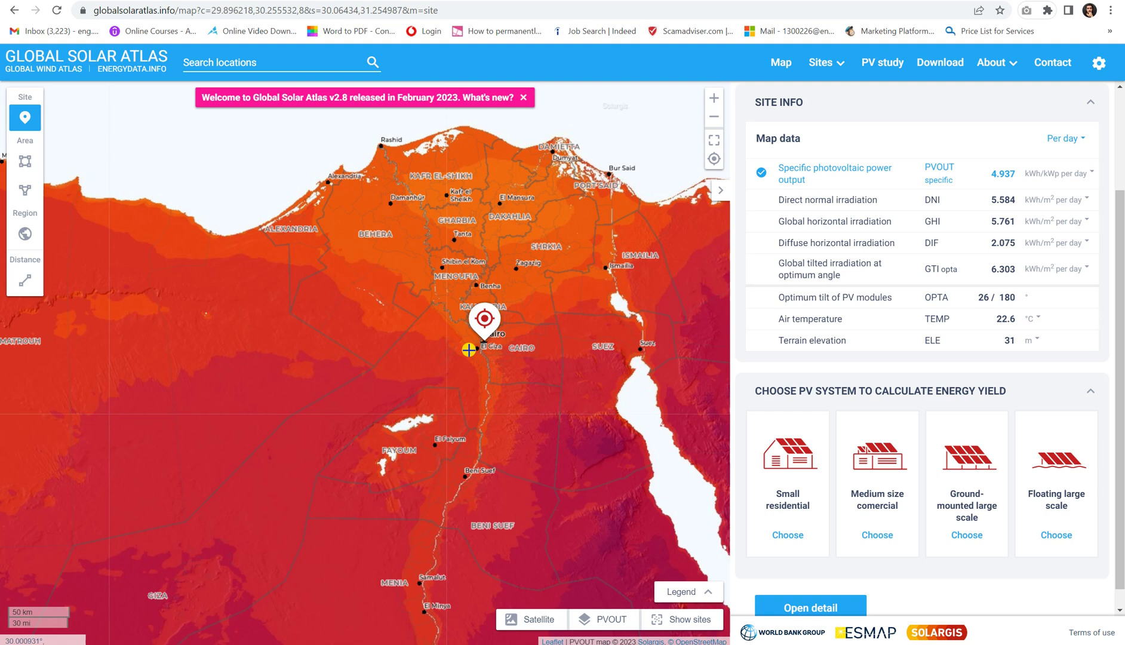
Step: Switch to Paint, choose the Pencil tool, and place the reduced window beside the site's map data
left_click(645, 551)
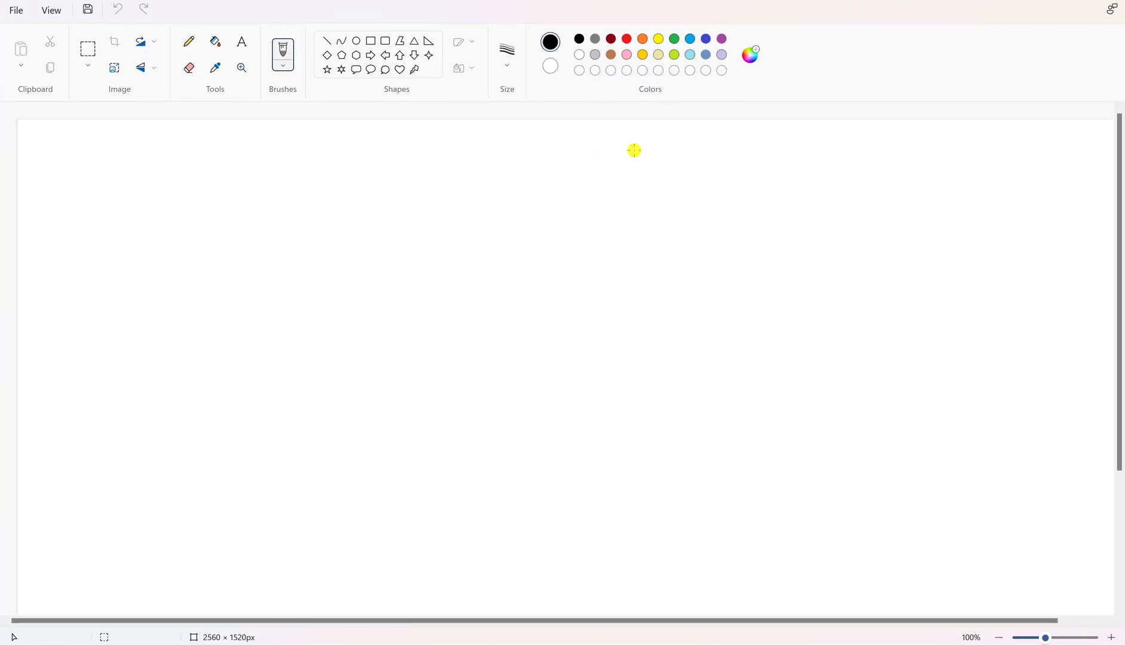
mouse_move(783, 1)
left_mouse_down()
mouse_move(803, 66)
mouse_move(822, 78)
mouse_move(593, 100)
mouse_move(548, 143)
left_mouse_up()
left_click(160, 151)
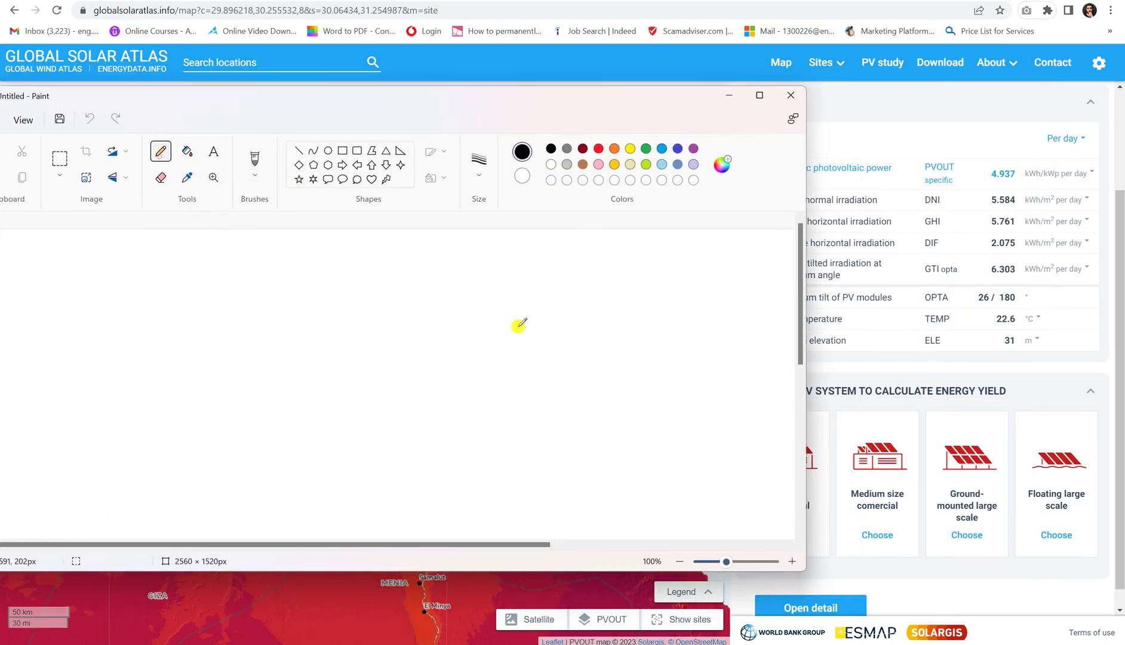
left_click_drag(684, 95, 542, 95)
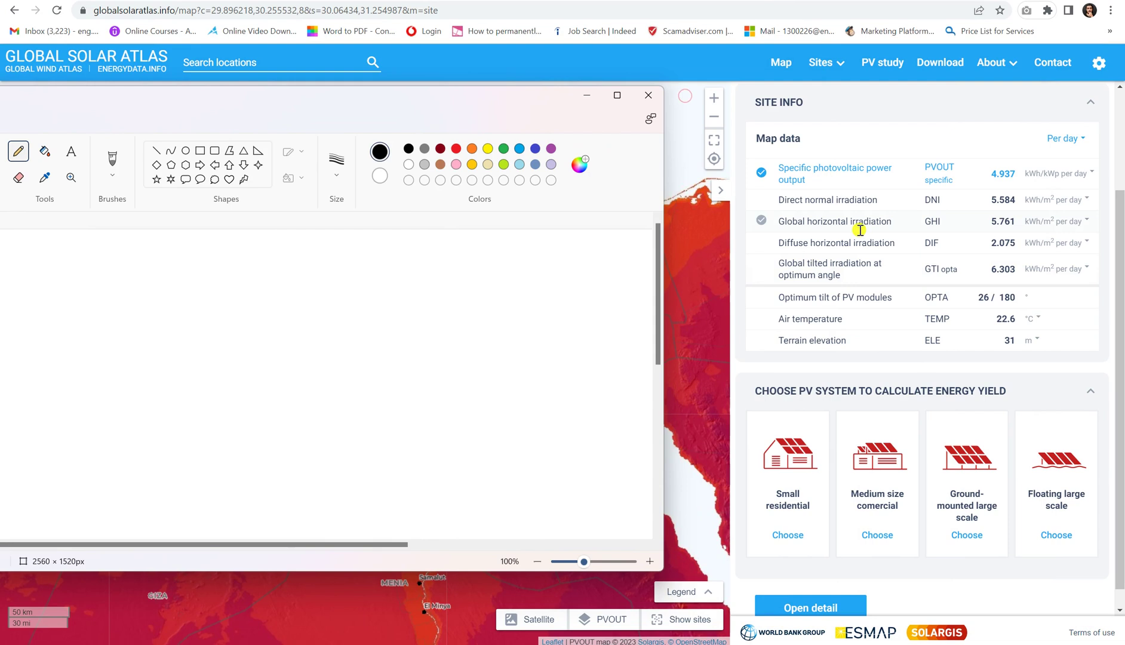
Step: Handwrite "Psh → 1000 W/m²" across the canvas and draw a double underline beneath the irradiance value
mouse_move(91, 279)
left_mouse_down()
mouse_move(90, 340)
mouse_move(99, 291)
mouse_move(132, 297)
mouse_move(126, 327)
left_mouse_up()
mouse_move(182, 267)
left_mouse_down()
mouse_move(216, 338)
mouse_move(312, 323)
left_mouse_up()
left_click_drag(293, 315, 296, 346)
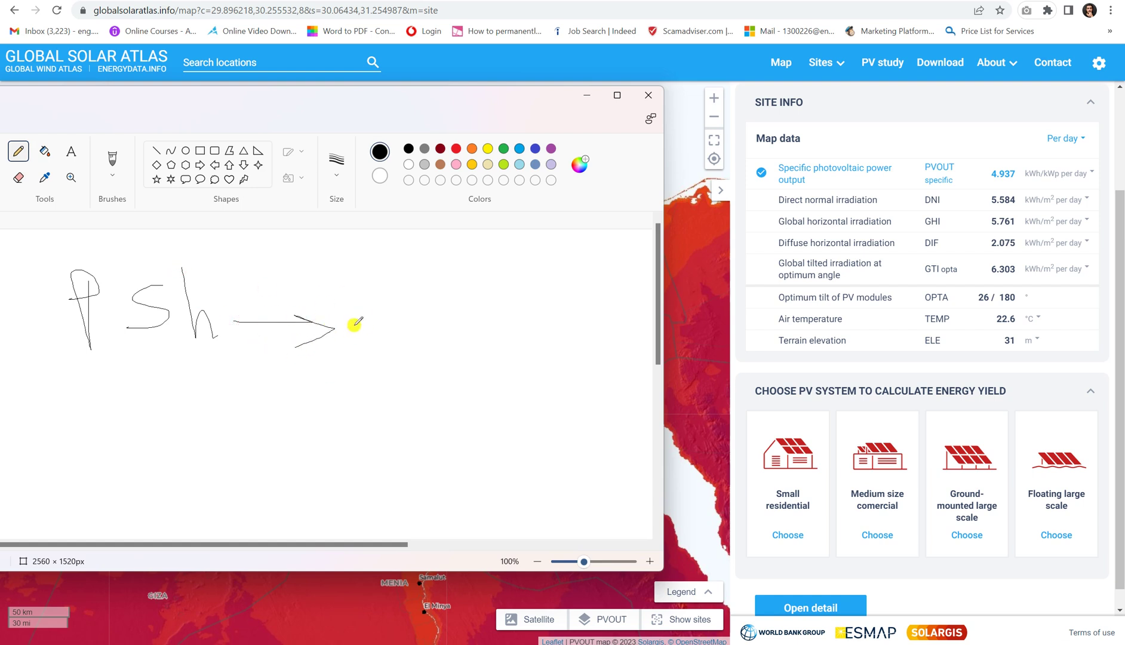
mouse_move(360, 292)
left_mouse_down()
mouse_move(372, 347)
mouse_move(403, 311)
mouse_move(479, 328)
left_mouse_up()
mouse_move(492, 313)
left_mouse_down()
mouse_move(524, 313)
mouse_move(552, 349)
mouse_move(593, 328)
mouse_move(608, 341)
left_mouse_up()
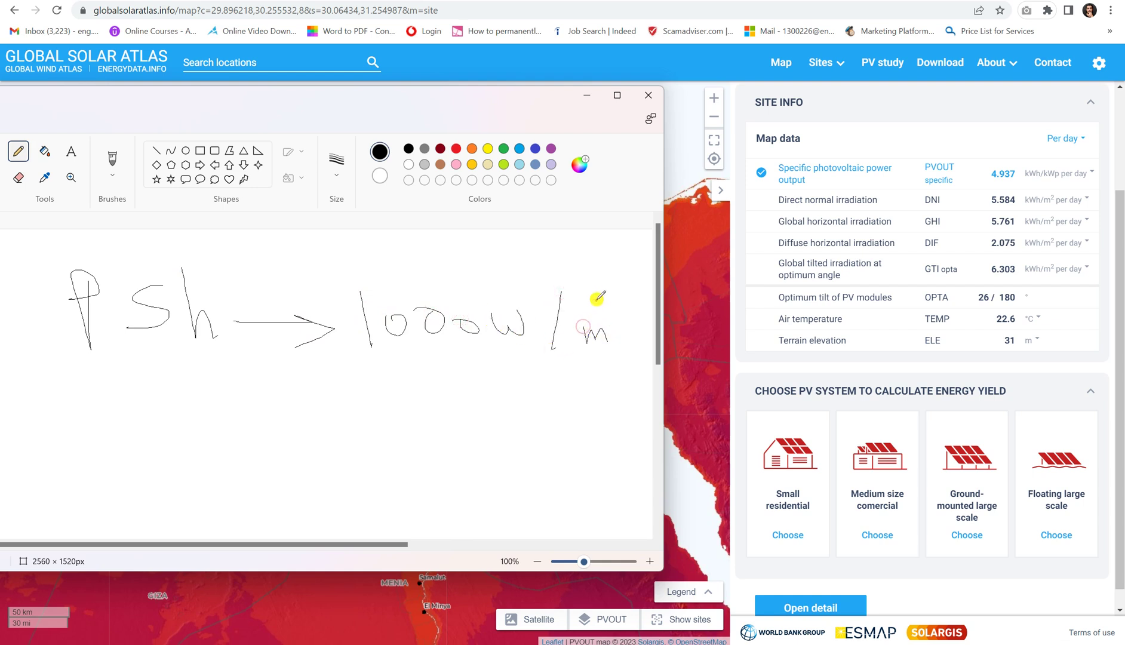
left_click_drag(597, 301, 620, 311)
mouse_move(476, 371)
left_mouse_down()
mouse_move(549, 371)
mouse_move(556, 387)
left_mouse_up()
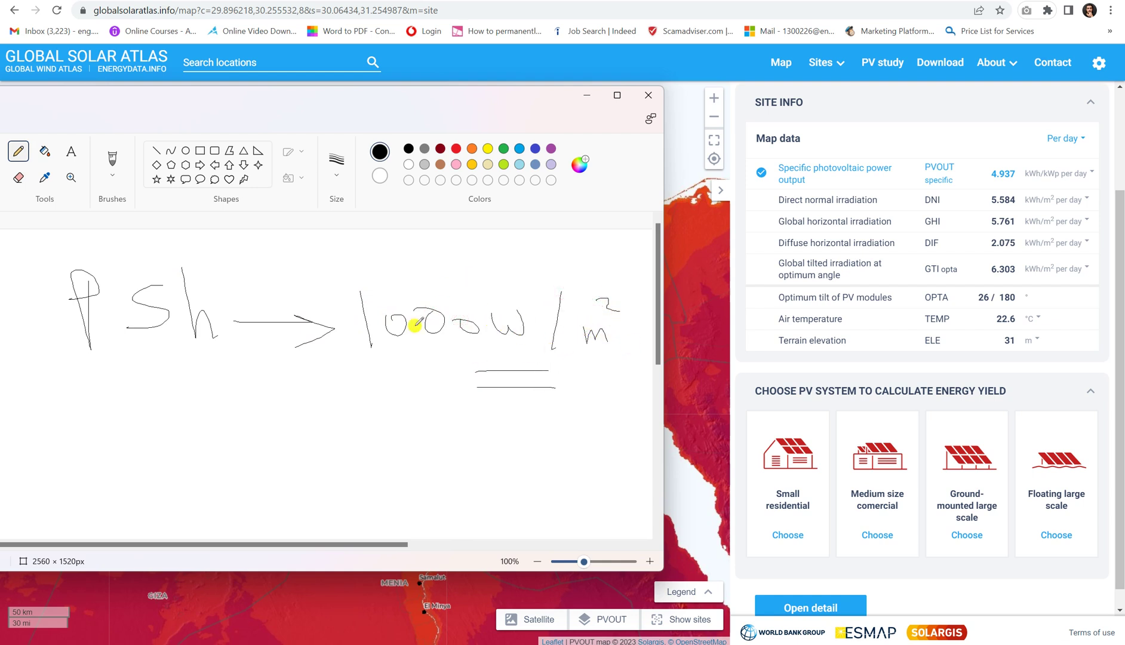
Step: Draw a bent arrow up from the 1000 W/m² value and write a double-underlined "STC" above the Psh arrow
mouse_move(478, 299)
left_mouse_down()
mouse_move(432, 255)
mouse_move(482, 254)
left_mouse_up()
mouse_move(295, 247)
left_mouse_down()
mouse_move(306, 263)
mouse_move(336, 245)
mouse_move(395, 267)
left_mouse_up()
mouse_move(311, 280)
left_mouse_down()
mouse_move(354, 309)
mouse_move(365, 287)
left_mouse_up()
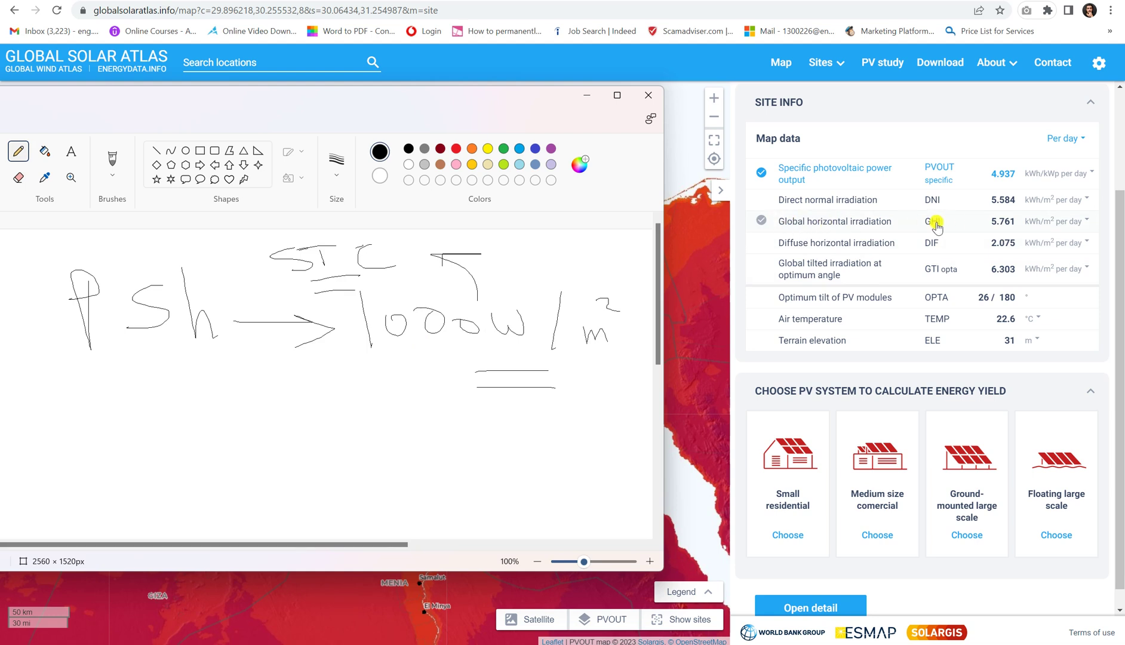
Step: Handwrite "GHI → 5.761 kWh/m²" on a new line below the Psh expression
mouse_move(114, 413)
left_mouse_down()
mouse_move(100, 432)
mouse_move(121, 421)
mouse_move(170, 445)
mouse_move(294, 434)
mouse_move(274, 442)
left_mouse_up()
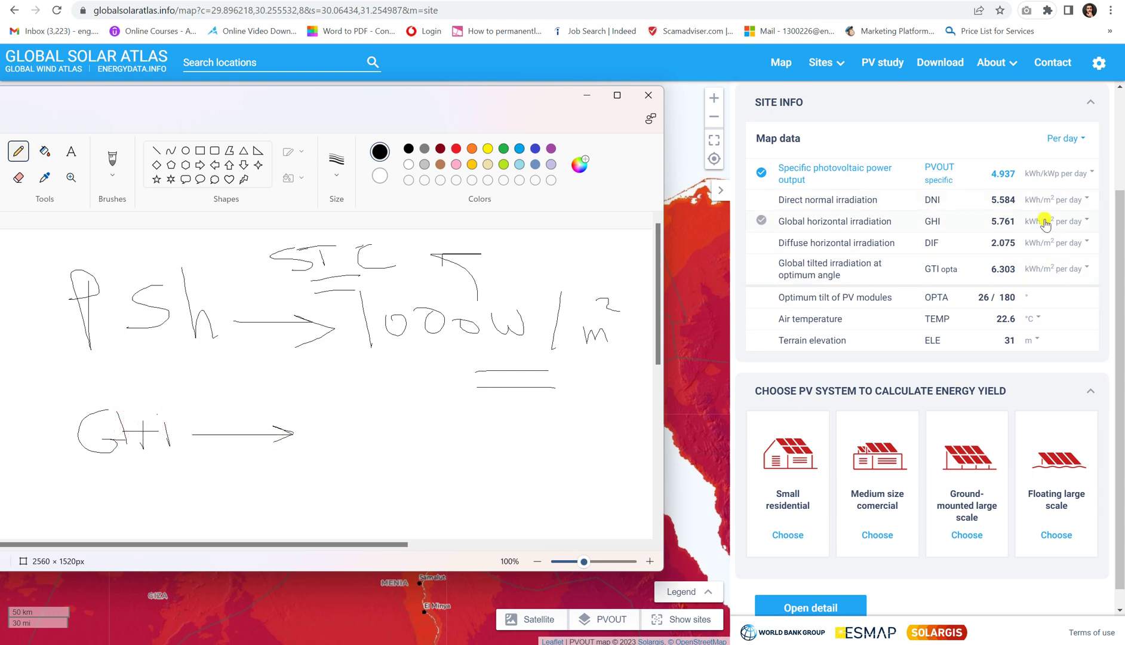
mouse_move(357, 412)
left_mouse_down()
mouse_move(325, 416)
mouse_move(326, 441)
left_mouse_up()
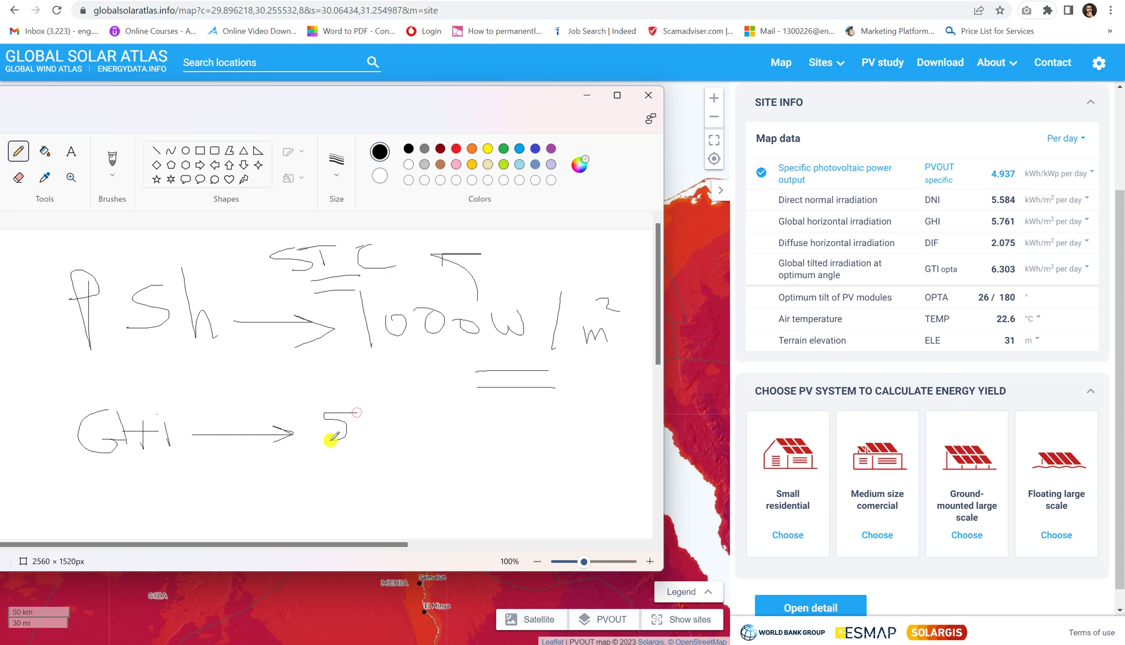
mouse_move(376, 415)
left_mouse_down()
mouse_move(391, 445)
mouse_move(409, 430)
mouse_move(438, 441)
mouse_move(508, 423)
mouse_move(519, 444)
mouse_move(534, 429)
mouse_move(552, 445)
left_mouse_up()
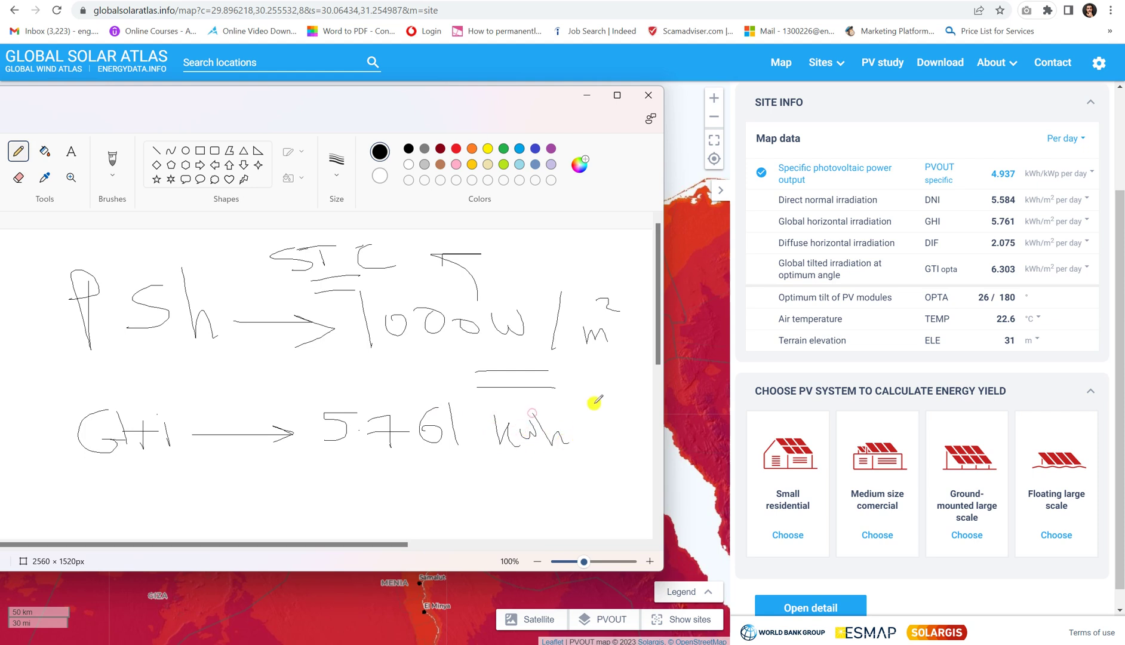
mouse_move(593, 403)
left_mouse_down()
mouse_move(578, 445)
mouse_move(631, 439)
mouse_move(629, 418)
left_mouse_up()
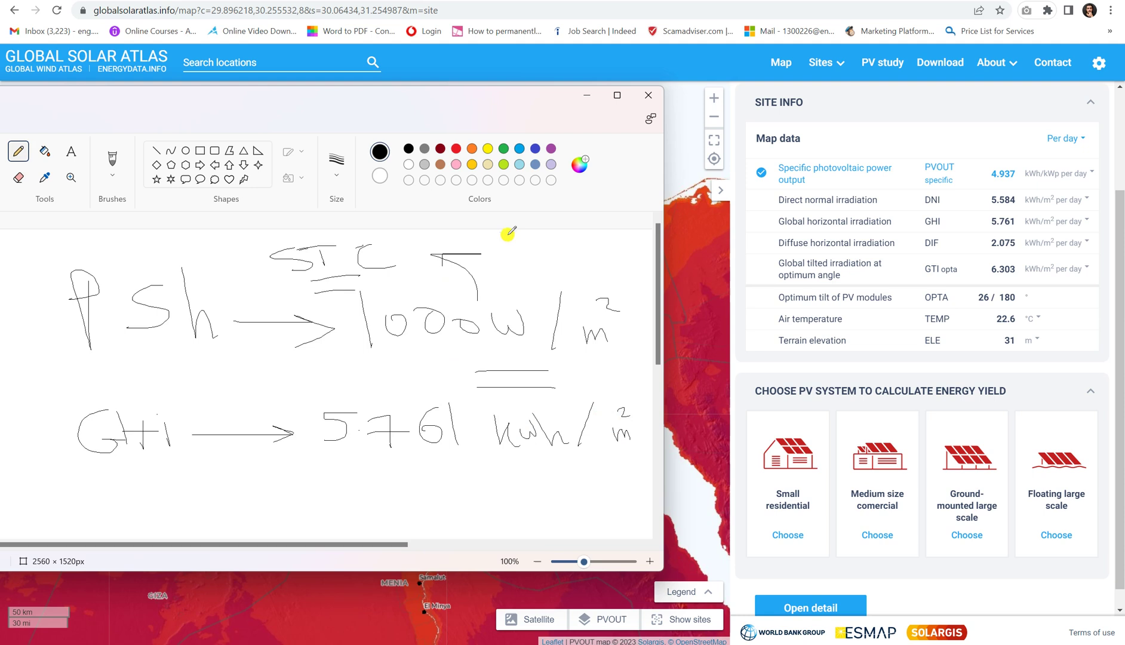
Step: Write "1 kW/m²" beside the bent arrow near STC and draw double underlines beneath the Psh and GHI arrows
mouse_move(506, 233)
left_mouse_down()
mouse_move(509, 278)
mouse_move(584, 254)
mouse_move(597, 270)
mouse_move(623, 256)
mouse_move(638, 268)
left_mouse_up()
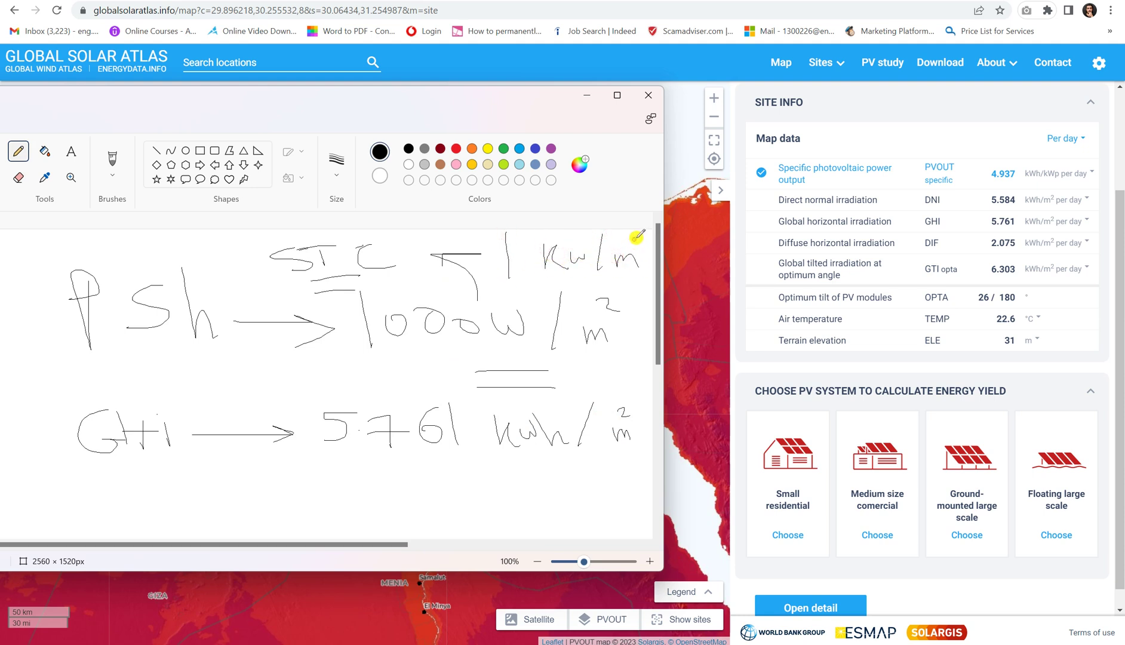
left_click_drag(612, 305, 620, 310)
left_click_drag(243, 365, 358, 365)
left_click_drag(251, 385, 357, 384)
mouse_move(274, 471)
left_mouse_down()
mouse_move(356, 471)
mouse_move(346, 484)
left_mouse_up()
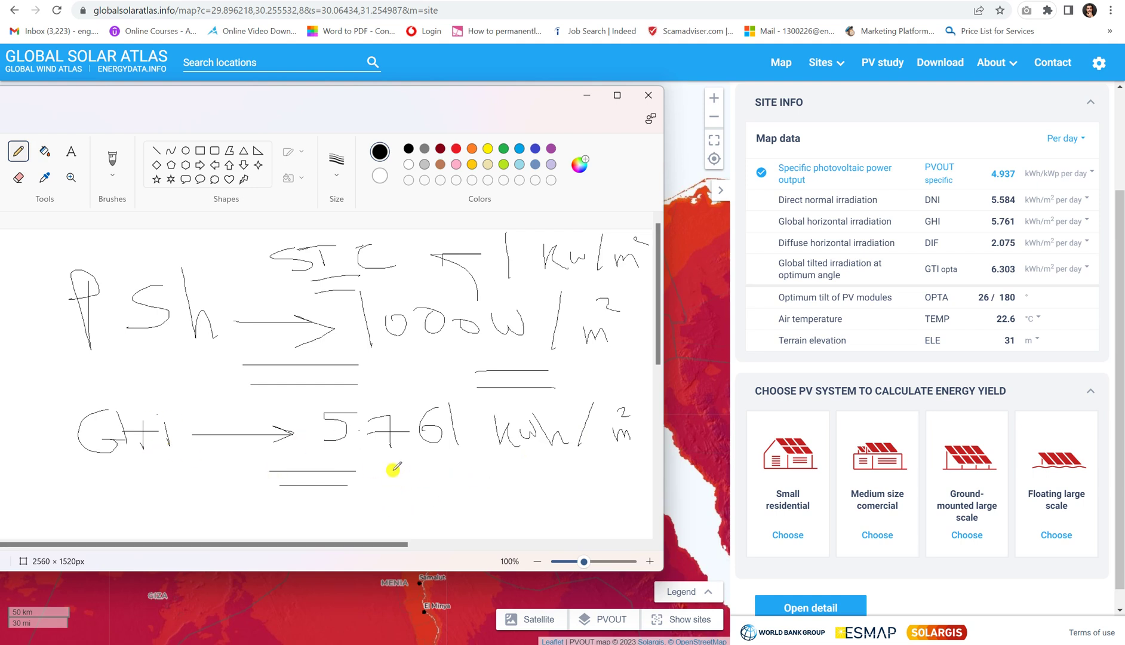
Step: Handwrite "Psh × 1 kW/m²" below the GHI expression and draw a loop around the 5.761 value
mouse_move(393, 469)
left_mouse_down()
mouse_move(398, 501)
mouse_move(412, 481)
left_mouse_up()
mouse_move(451, 473)
left_mouse_down()
mouse_move(447, 486)
mouse_move(468, 481)
mouse_move(510, 500)
left_mouse_up()
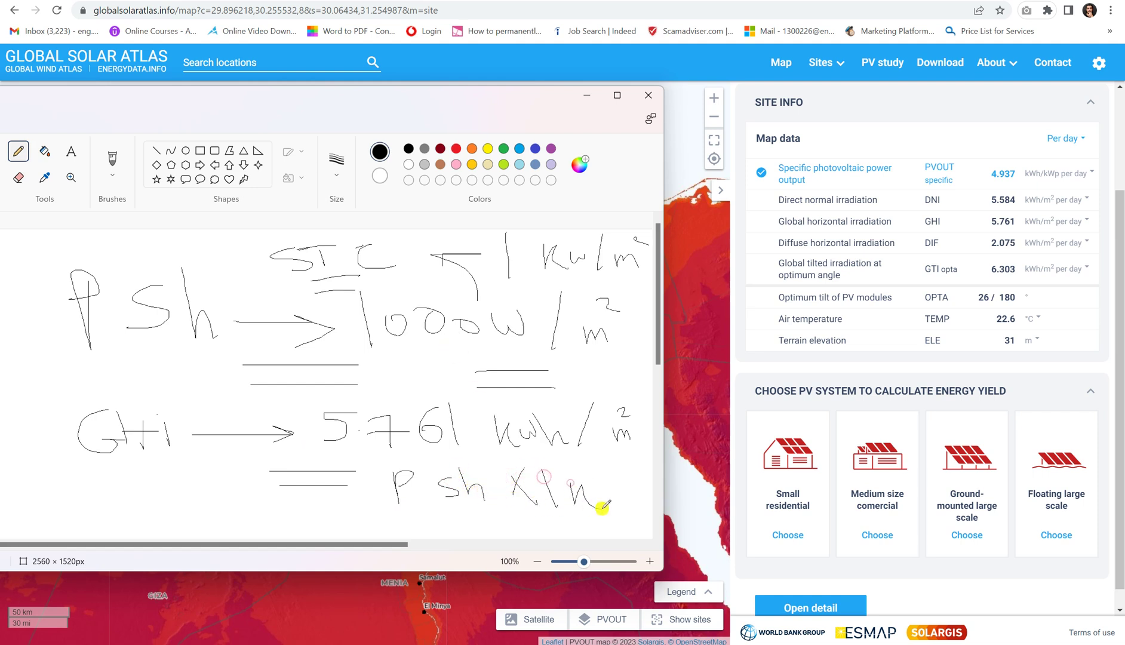
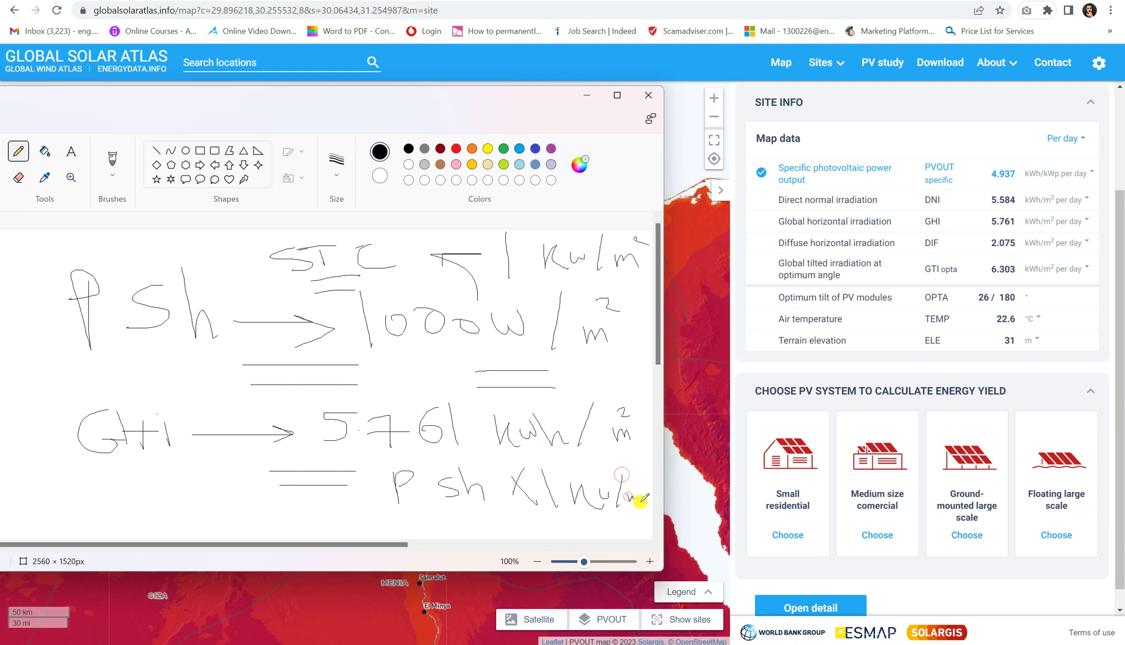
mouse_move(320, 455)
left_mouse_down()
mouse_move(453, 443)
mouse_move(476, 429)
mouse_move(470, 404)
mouse_move(461, 391)
mouse_move(412, 383)
mouse_move(328, 393)
mouse_move(317, 423)
mouse_move(320, 457)
left_mouse_up()
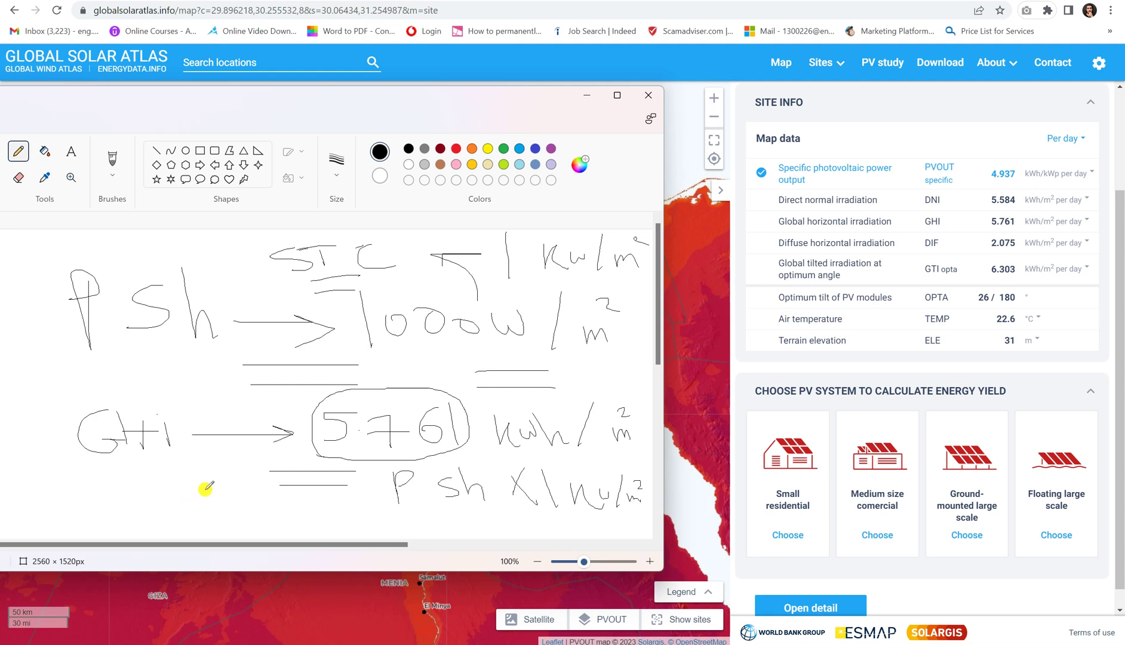
Step: Sketch a flat panel with sun rays below GHI, draw a curved arrow from GHI up to Psh, and double-underline Psh
mouse_move(230, 485)
left_mouse_down()
mouse_move(130, 487)
mouse_move(85, 506)
mouse_move(229, 479)
left_mouse_up()
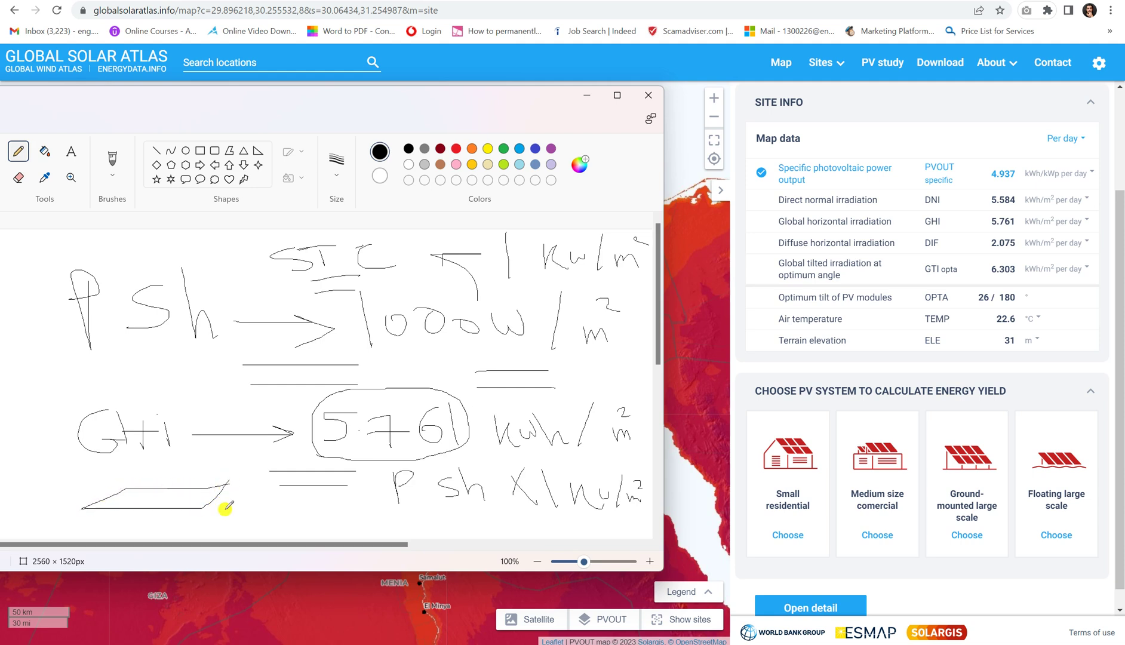
mouse_move(159, 461)
left_mouse_down()
mouse_move(168, 484)
mouse_move(174, 461)
mouse_move(211, 483)
left_mouse_up()
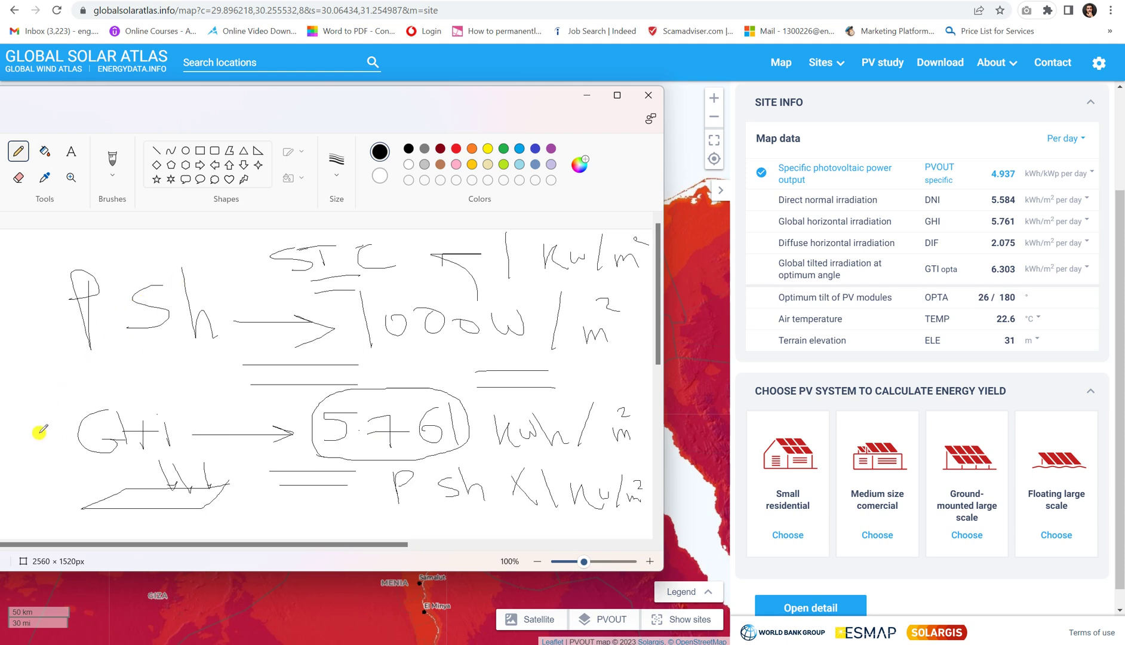
mouse_move(37, 431)
left_mouse_down()
mouse_move(37, 408)
mouse_move(87, 365)
mouse_move(64, 364)
mouse_move(81, 380)
left_mouse_up()
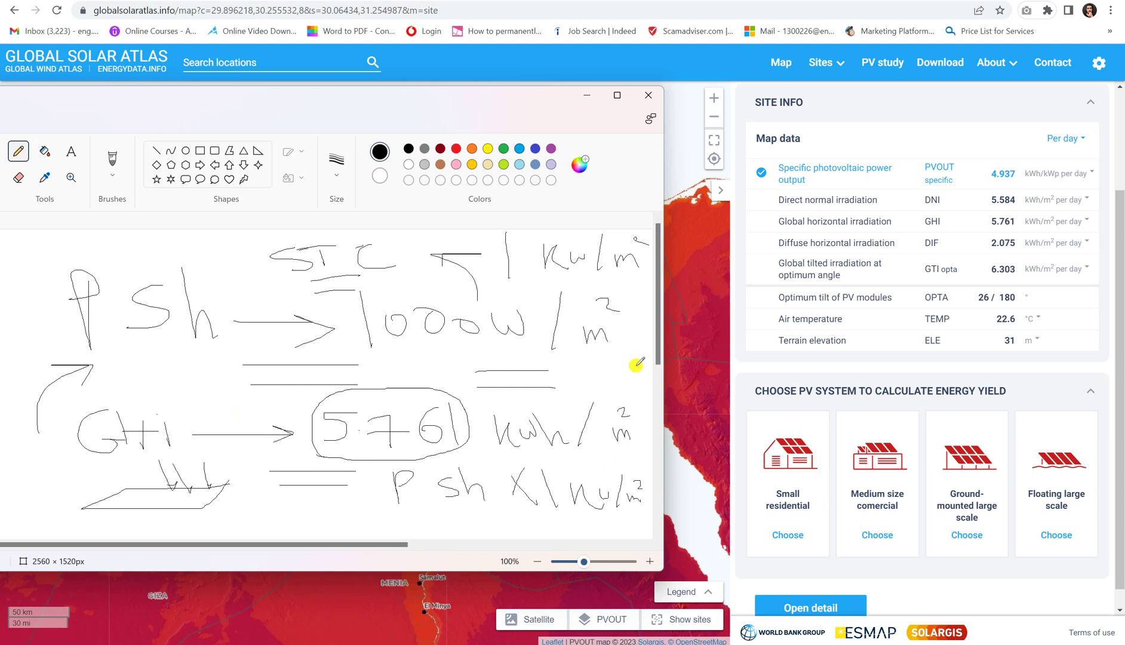
mouse_move(144, 367)
left_mouse_down()
mouse_move(190, 368)
mouse_move(208, 382)
left_mouse_up()
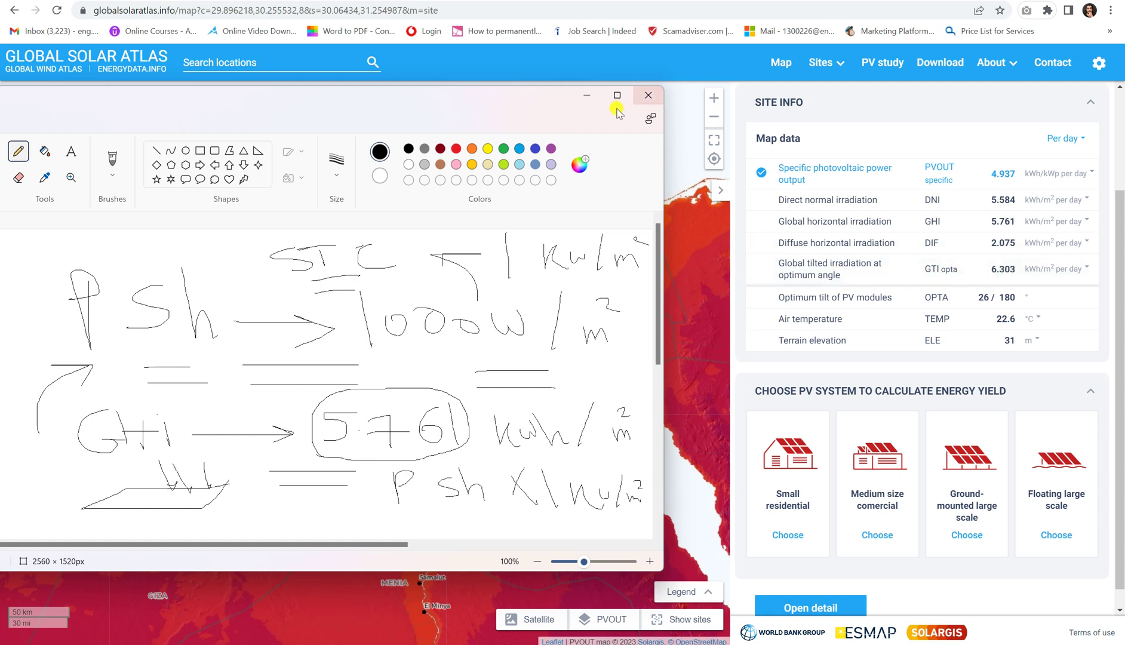
Step: Minimize the drawing to return to Global Solar Atlas and choose the Small residential PV system for Cairo
left_click(587, 95)
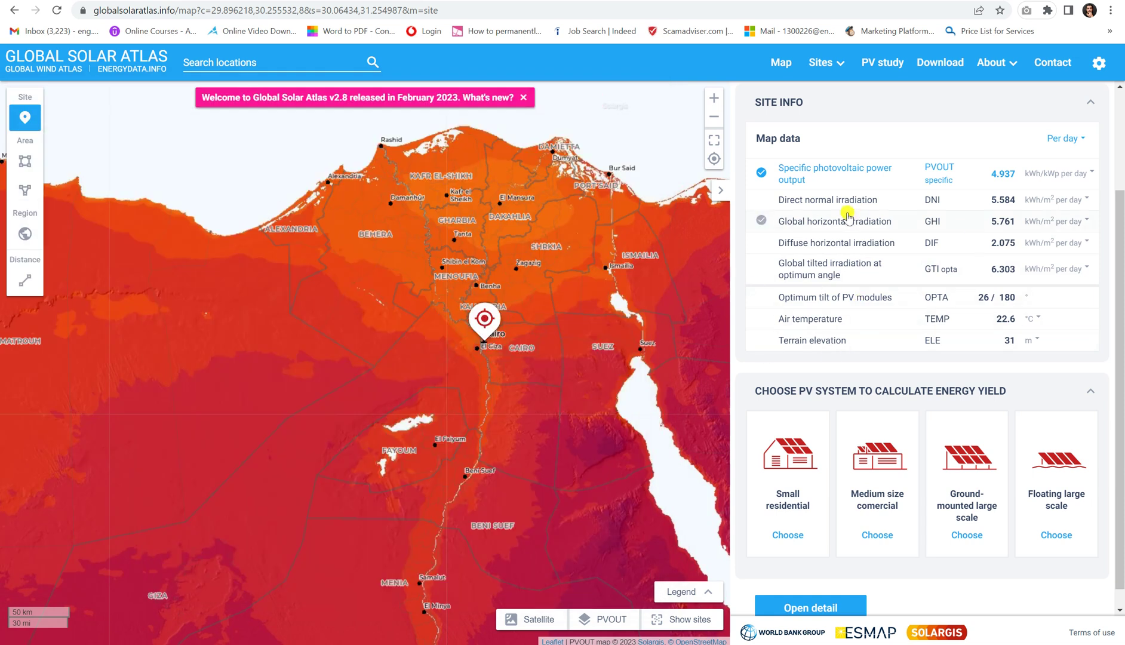
scroll(848, 216, "up", 2)
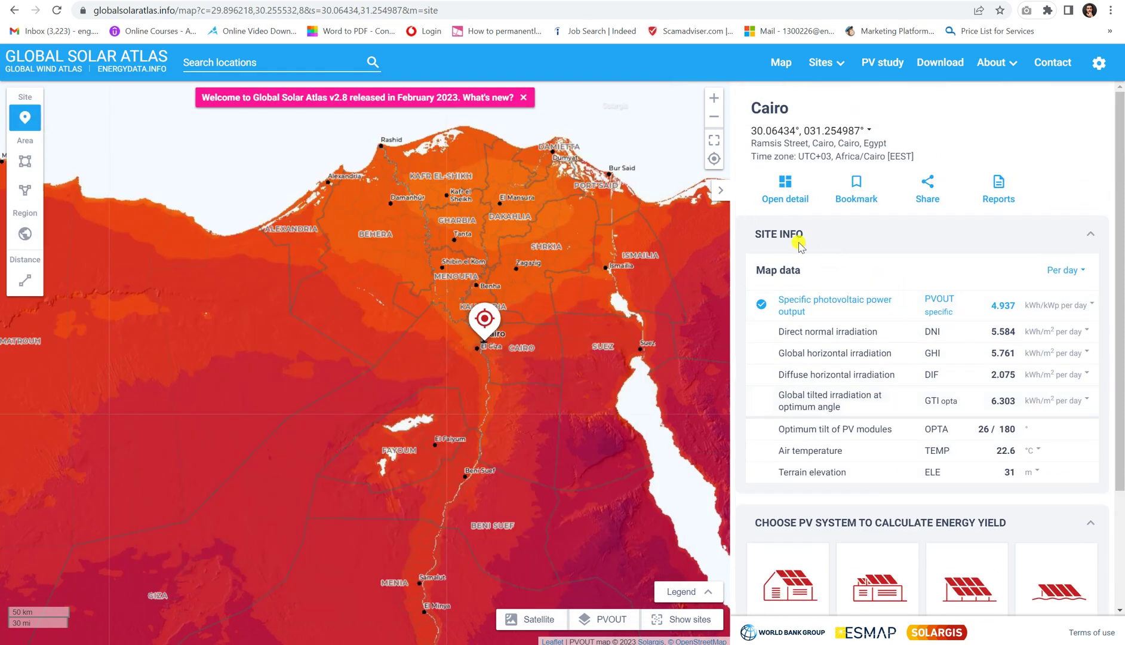
scroll(801, 245, "down", 3)
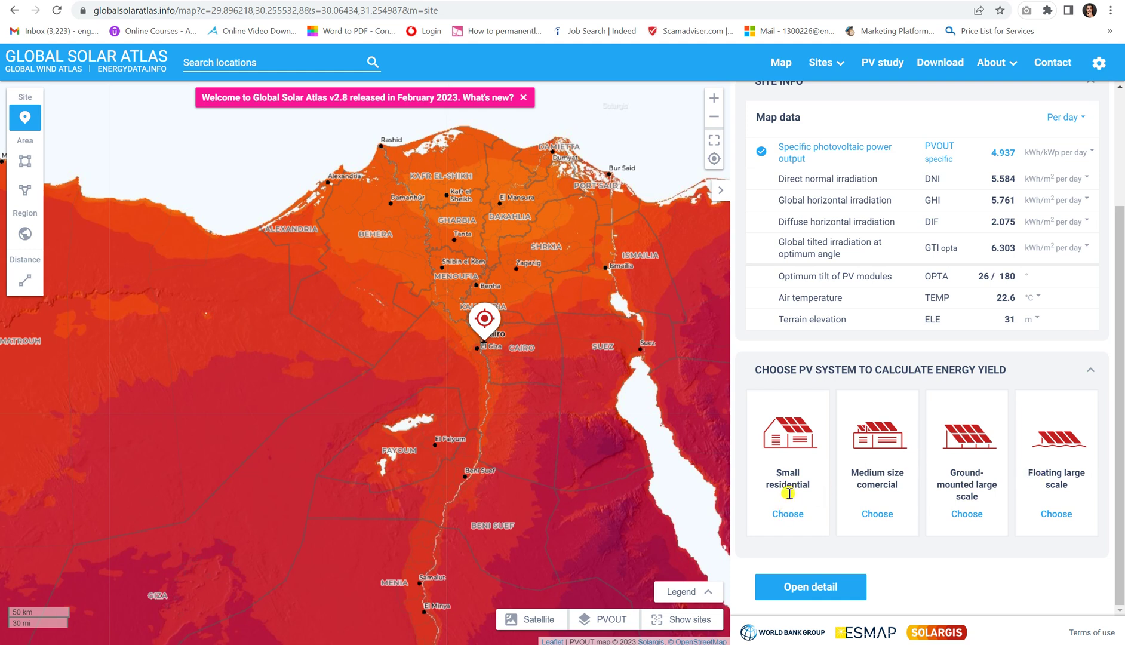
left_click(788, 514)
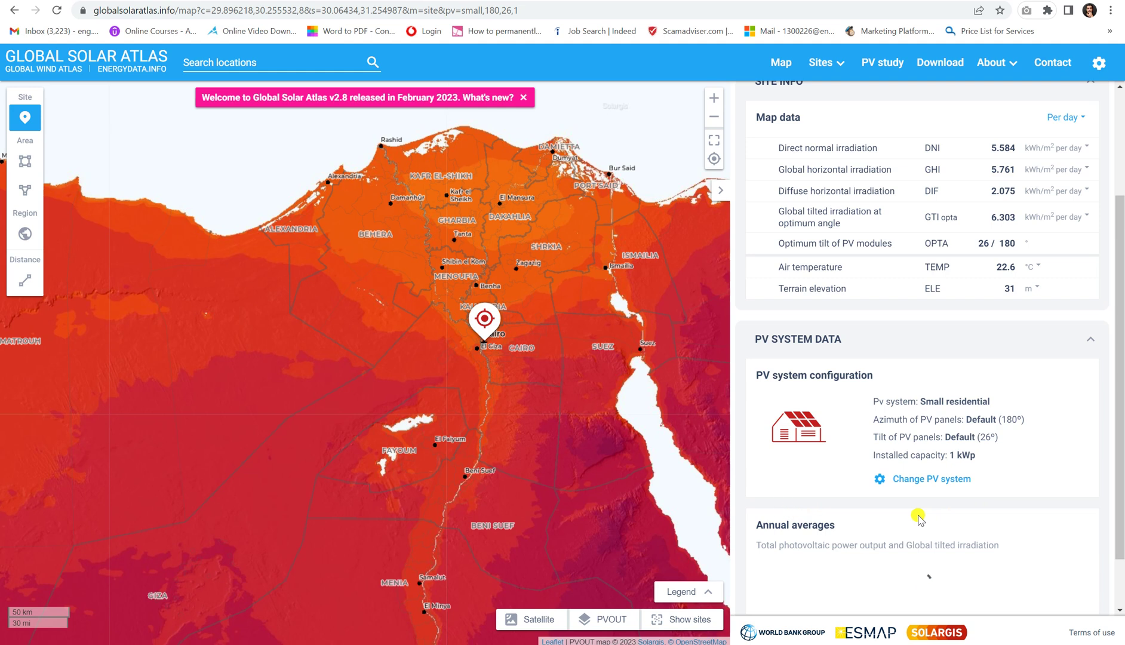
Step: Switch the PV system's annual averages to per-year values and review the matching yearly site data
scroll(847, 442, "down", 1)
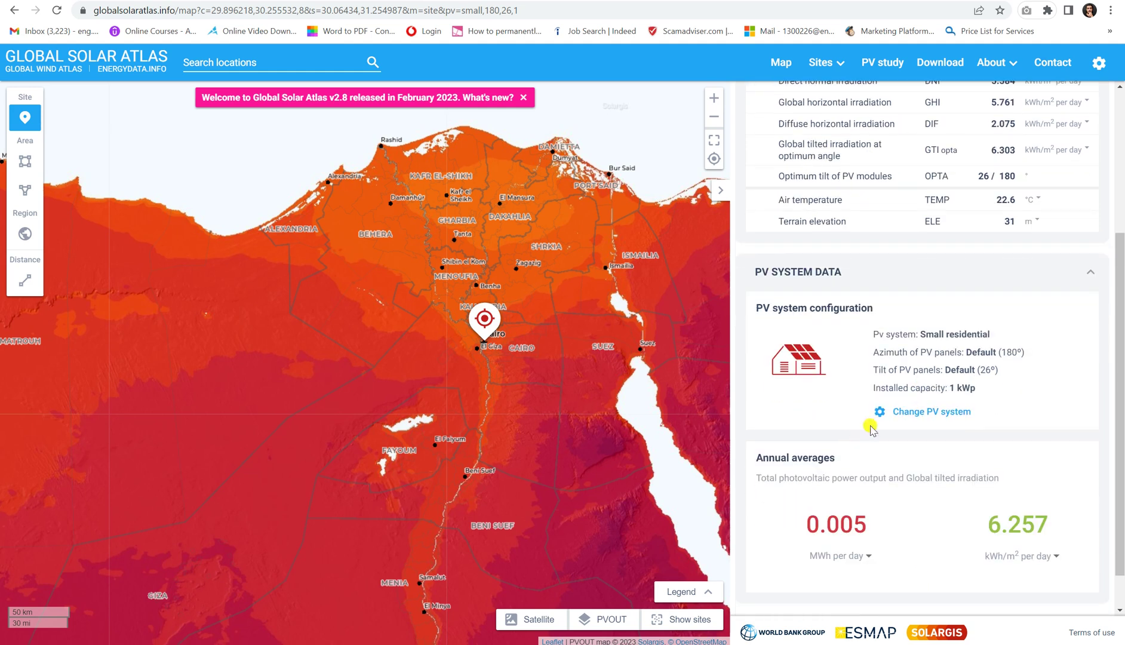
scroll(889, 397, "down", 1)
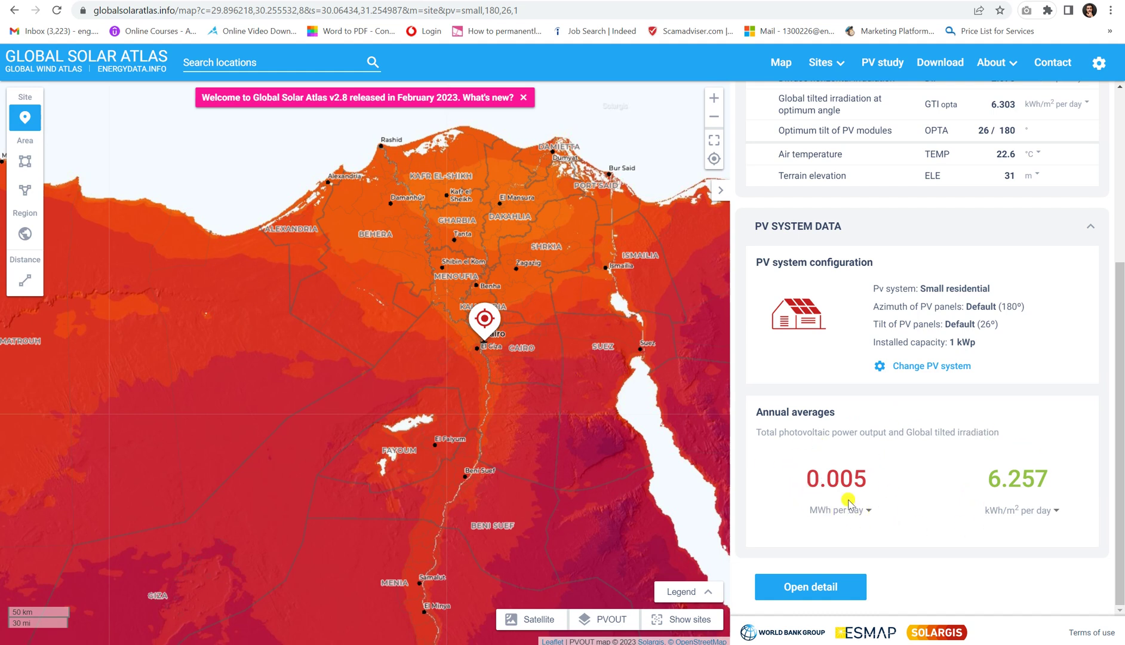
left_click(865, 517)
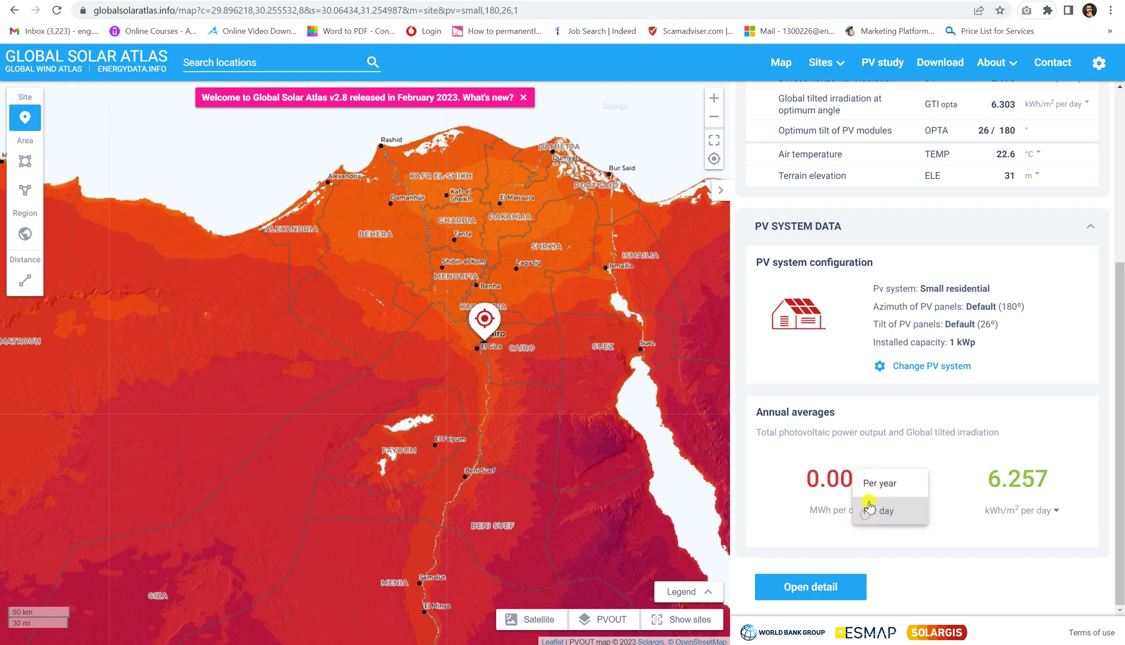
left_click(876, 481)
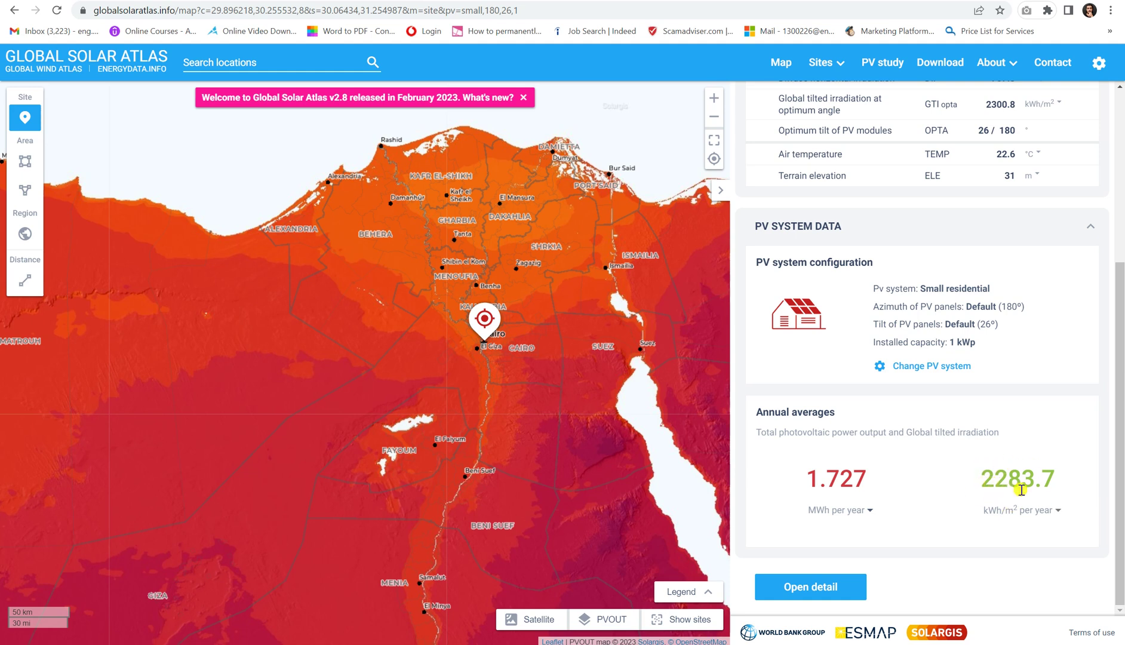
scroll(911, 486, "up", 5)
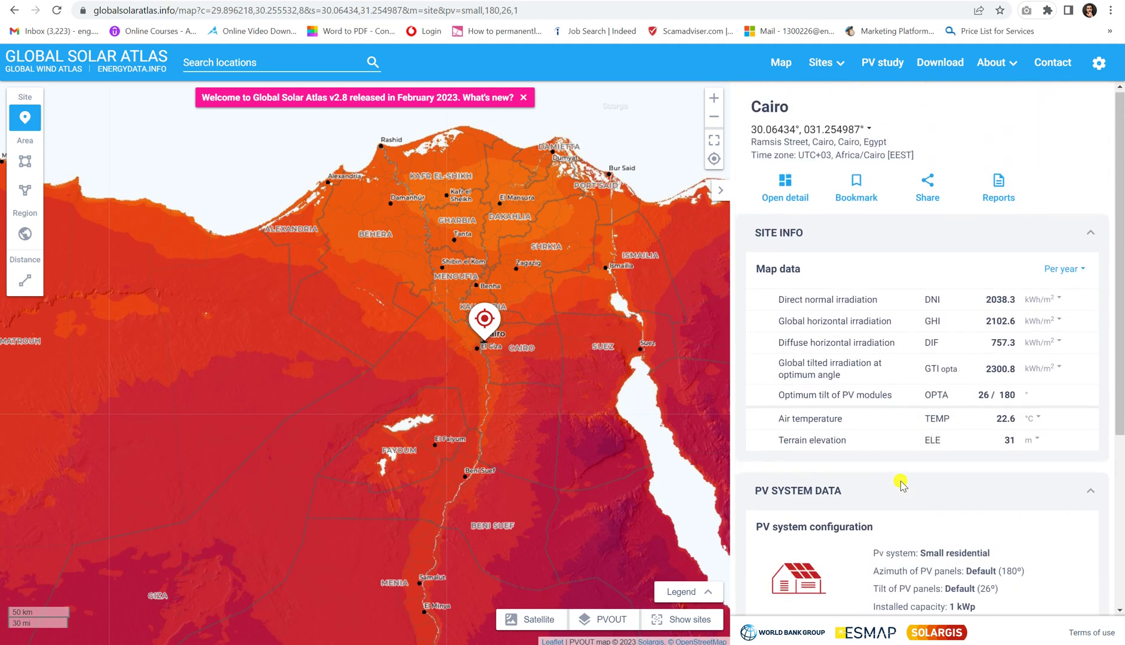
scroll(862, 431, "down", 5)
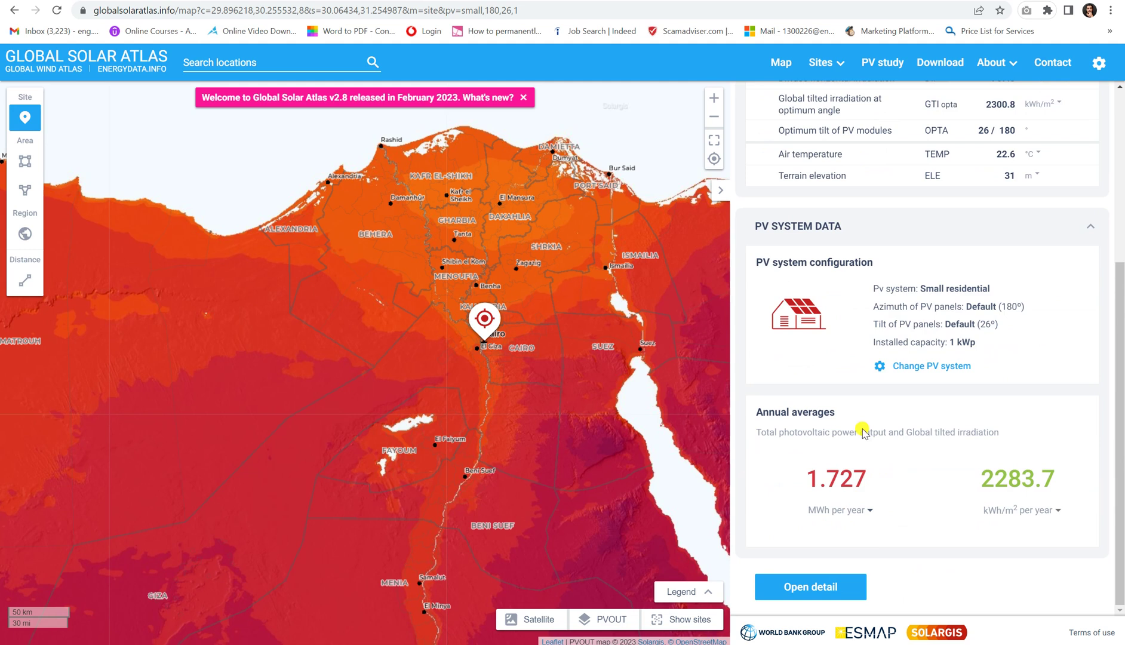
Step: Compare the default tilt and system size of the four PV system types, returning to the map without applying changes
left_click(935, 363)
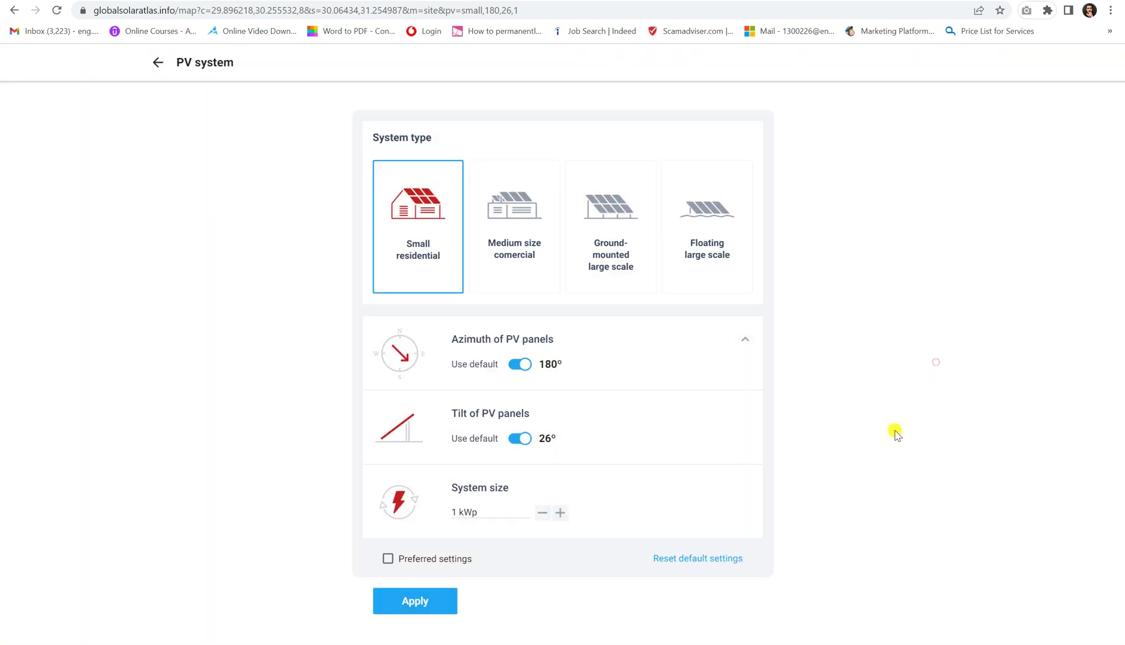
left_click(516, 369)
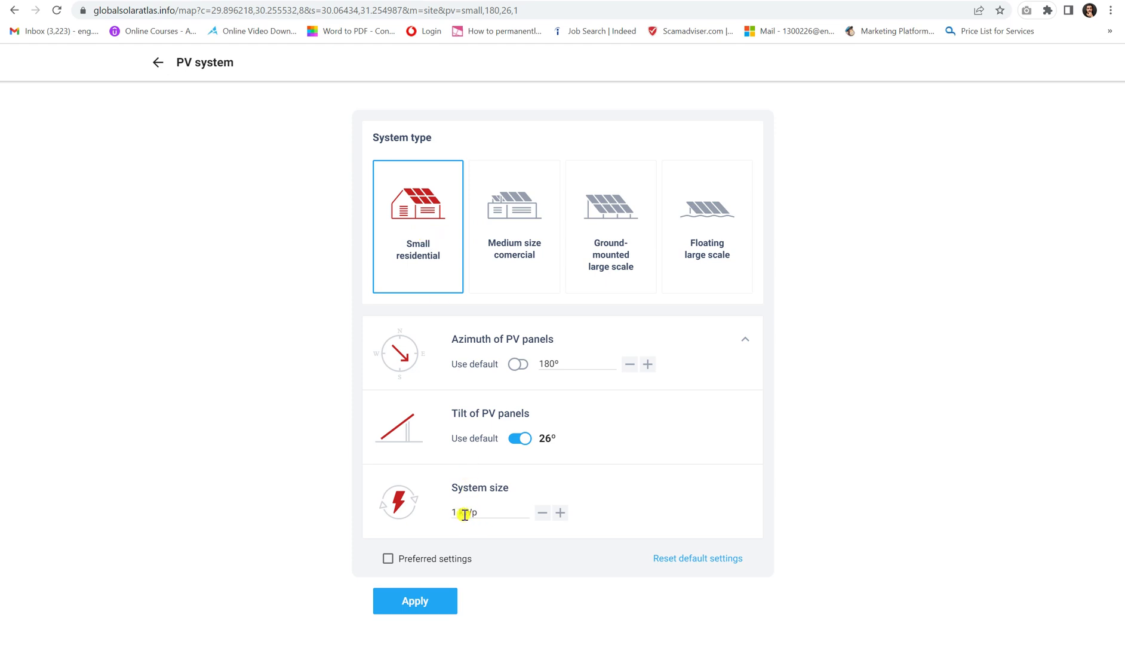
left_click(500, 237)
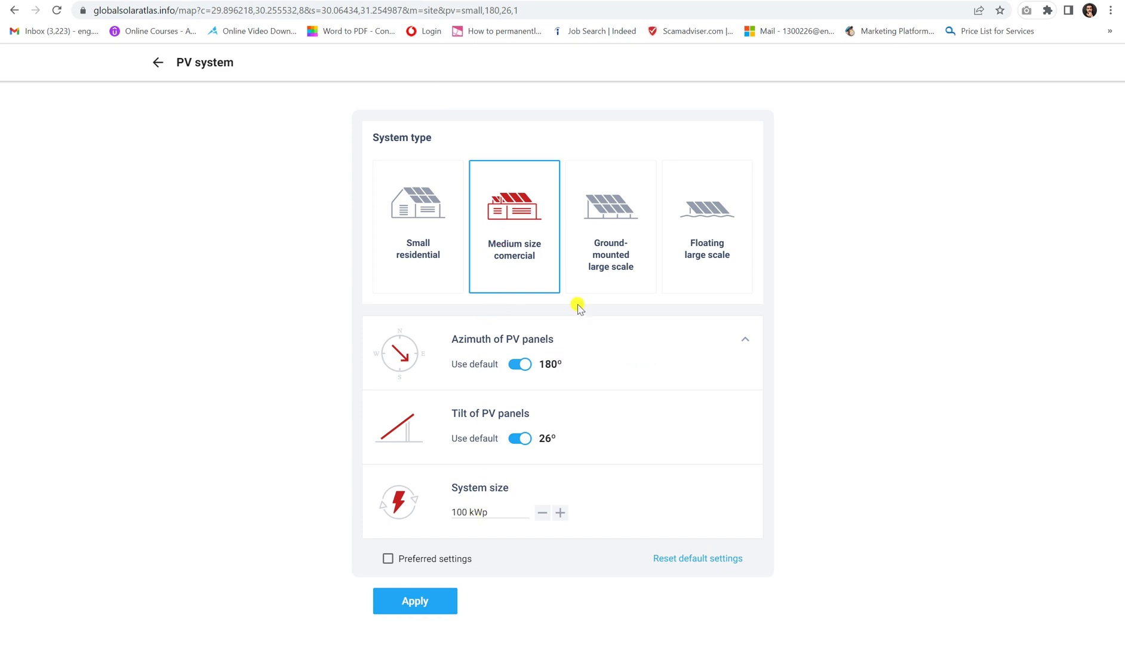
left_click(588, 251)
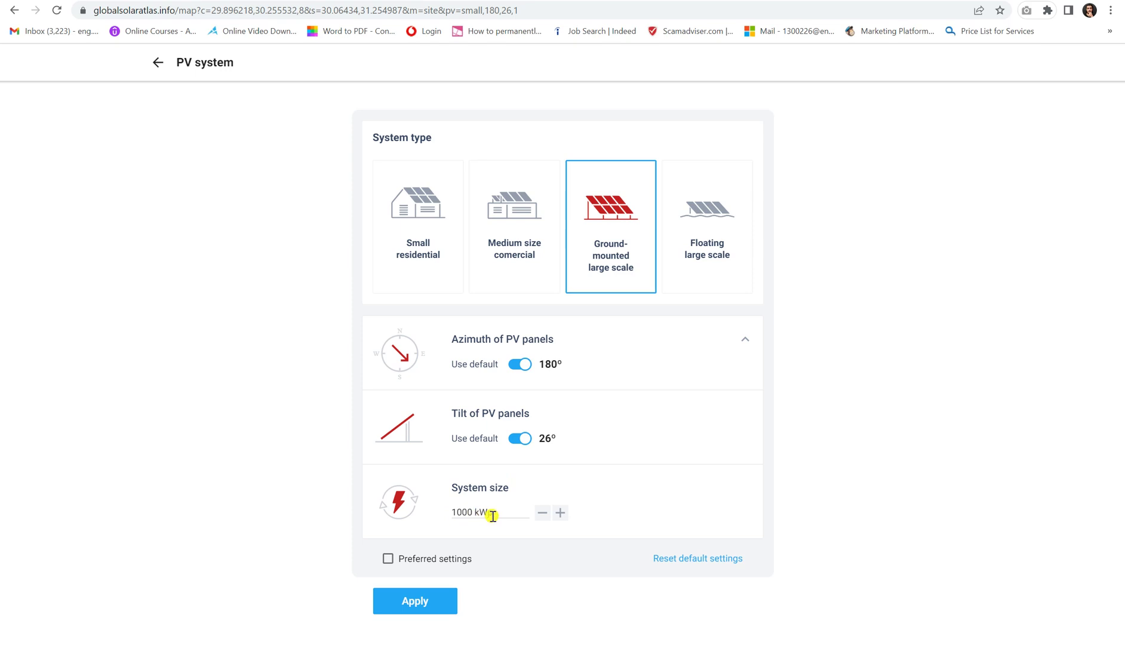
left_click(708, 226)
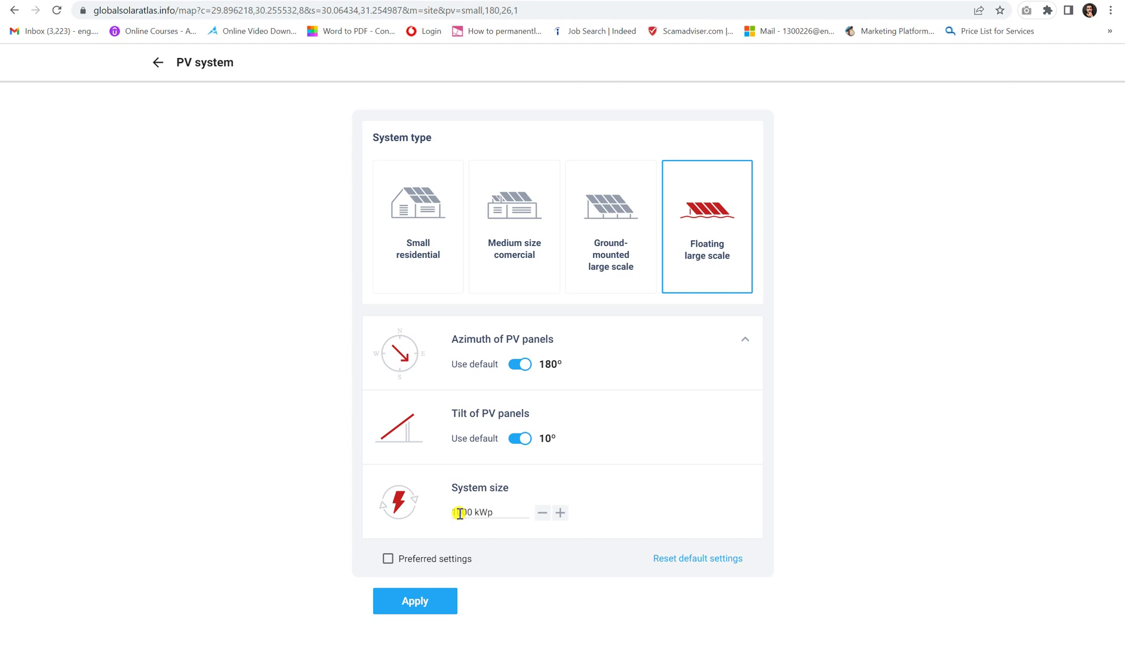
left_click(615, 254)
left_click(515, 253)
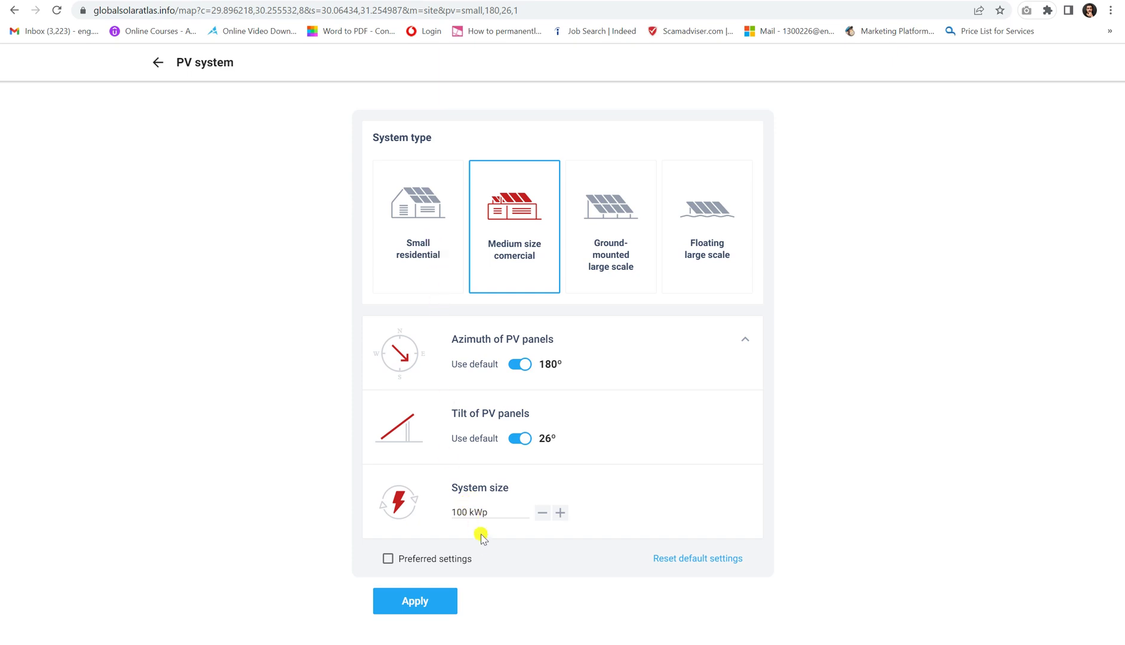
left_click(412, 248)
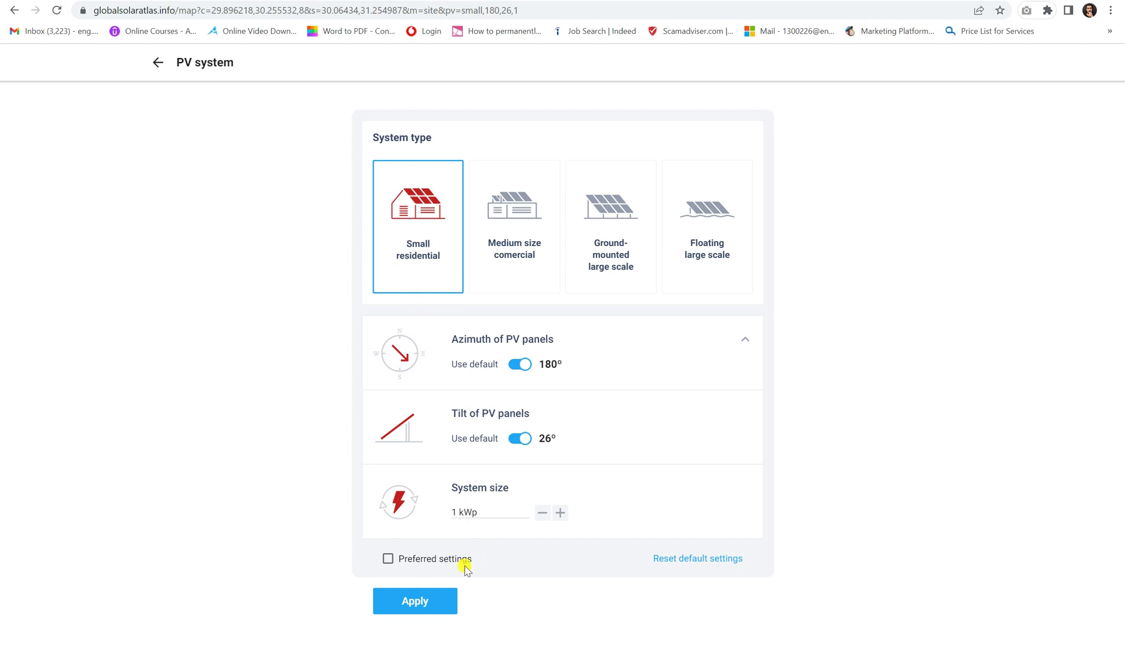
left_click(158, 62)
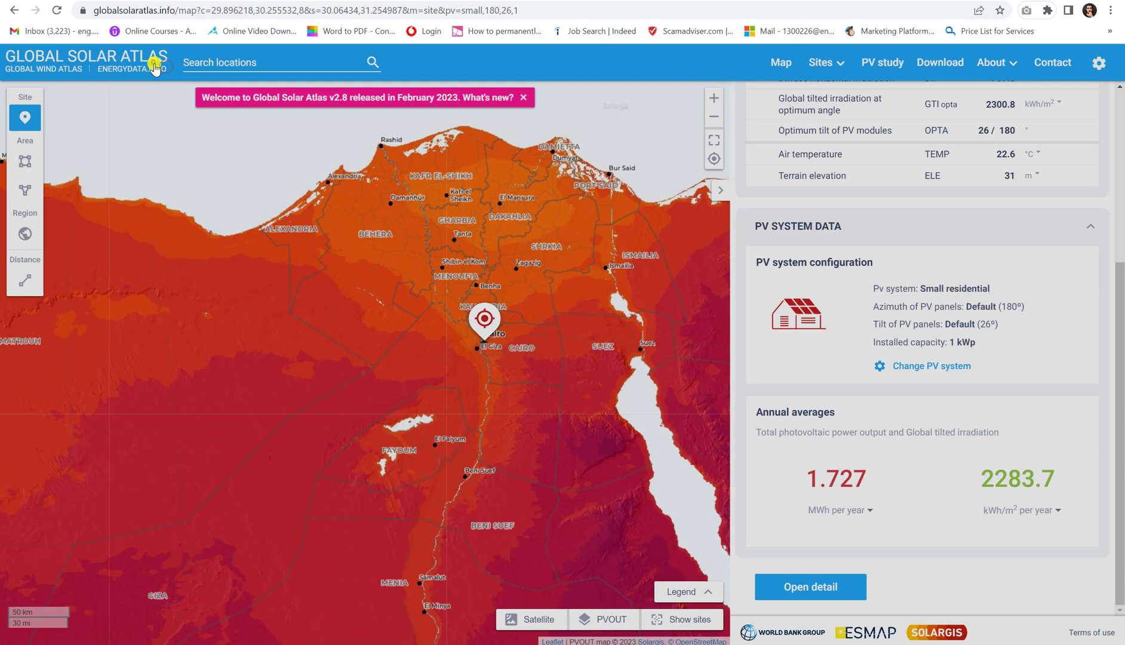
Step: Change the small residential system's panel tilt from the default to 30° and apply the configuration
scroll(896, 442, "up", 5)
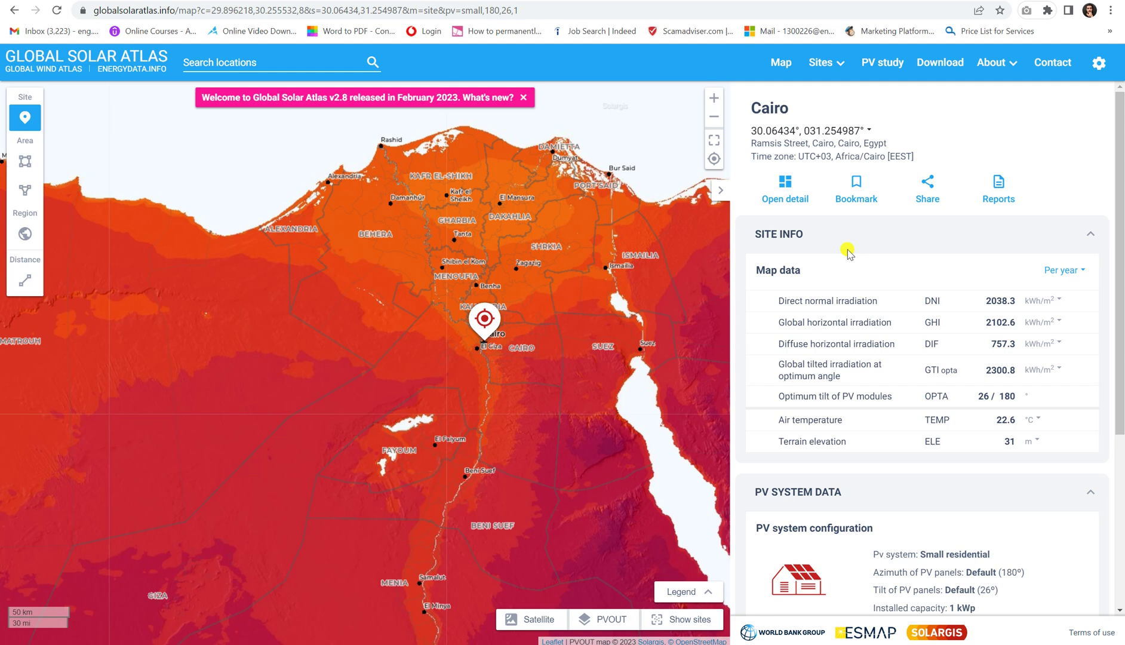
scroll(848, 251, "down", 4)
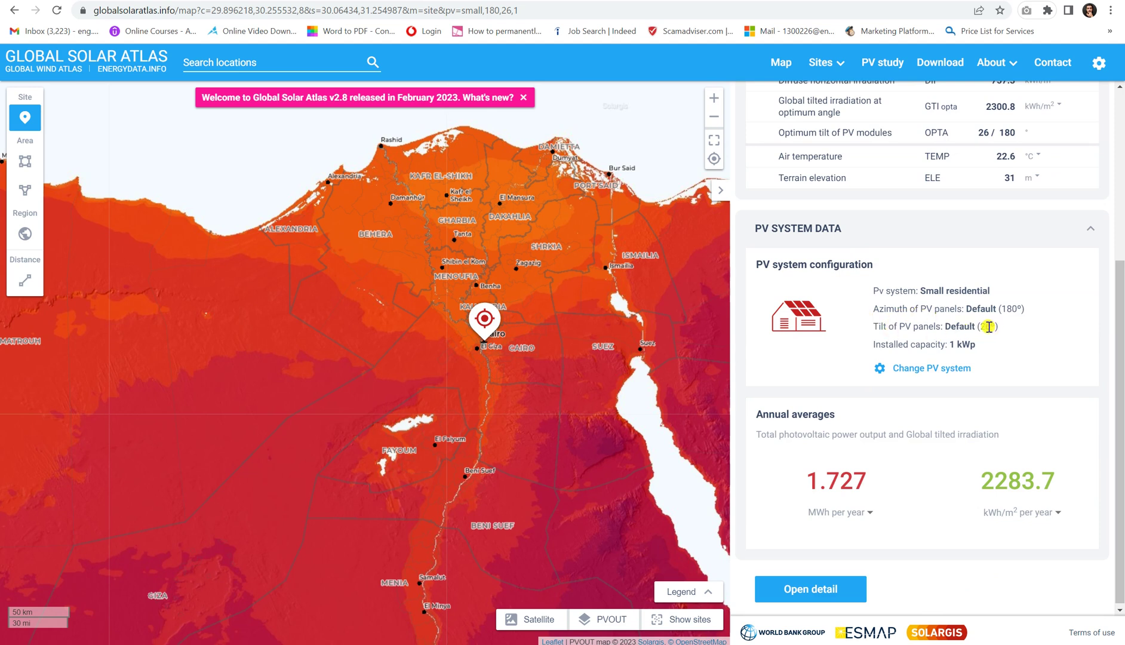
left_click(931, 368)
left_click(517, 438)
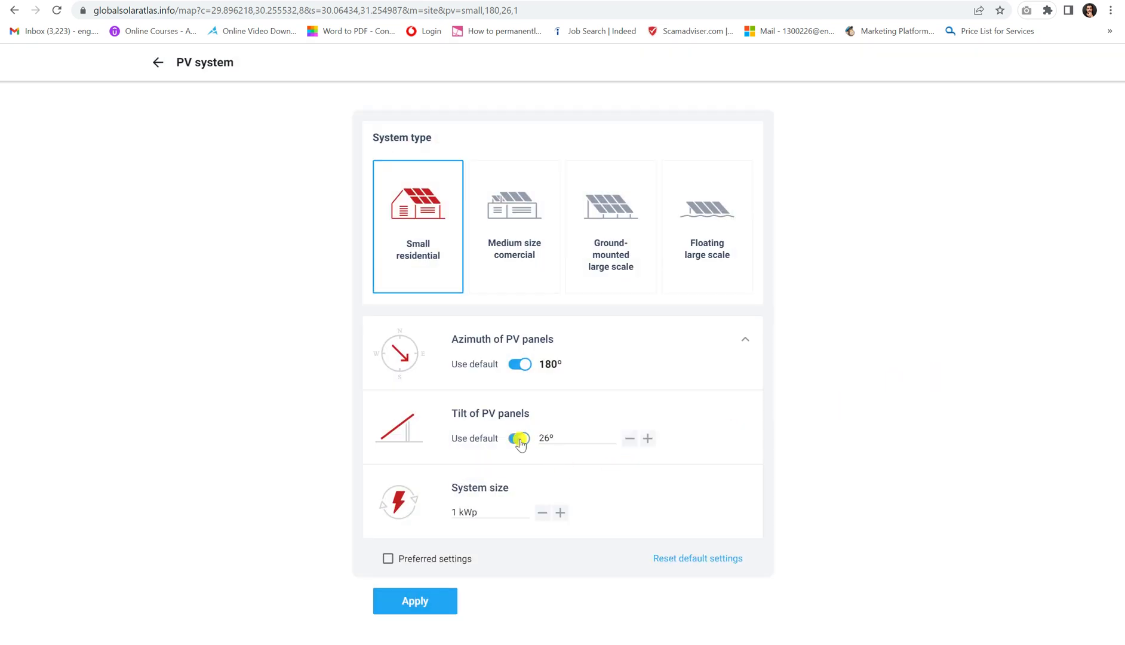
double_click(541, 436)
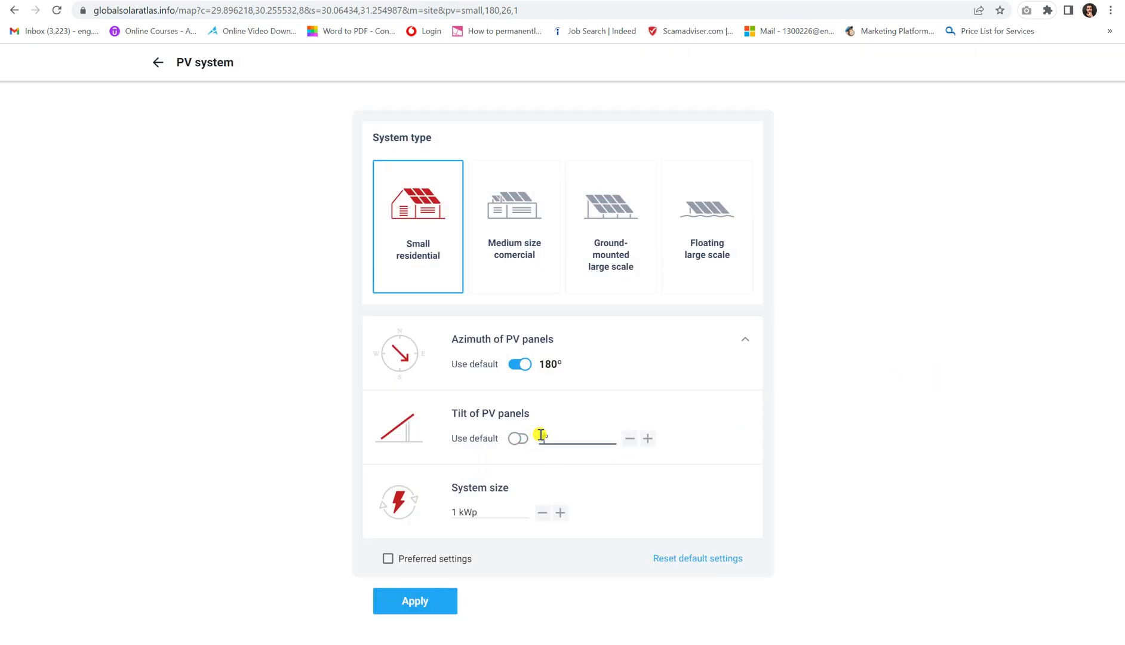
left_click(398, 597)
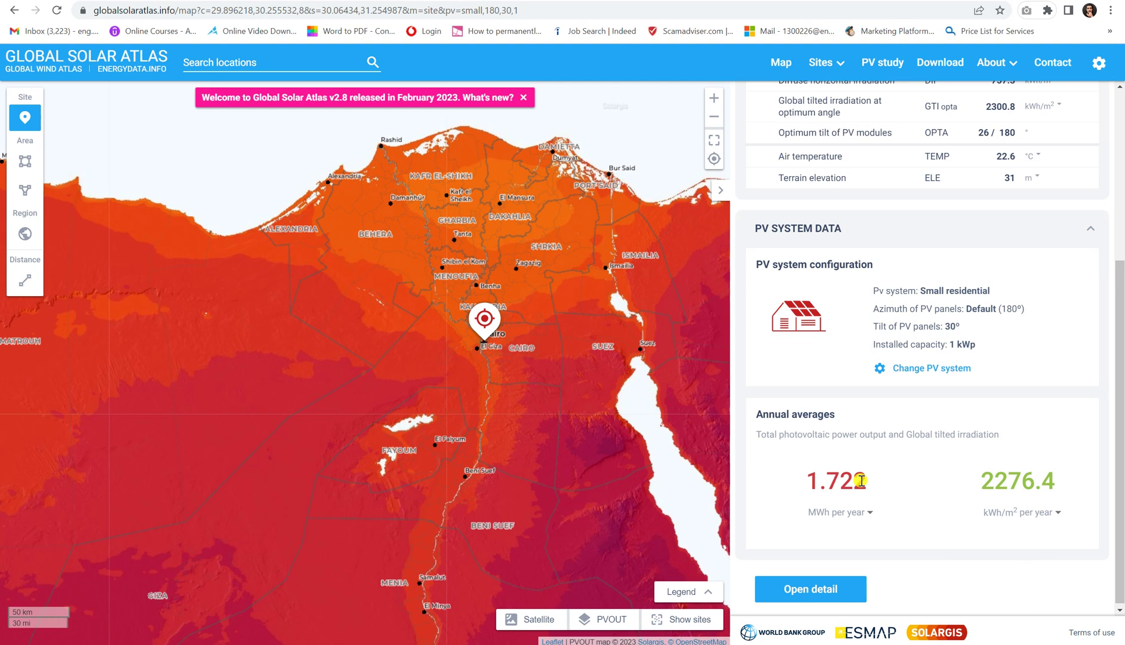
Step: Compare the site data with the annual averages, and open Cairo's project detail to view the horizon and sunpath chart
scroll(949, 332, "up", 4)
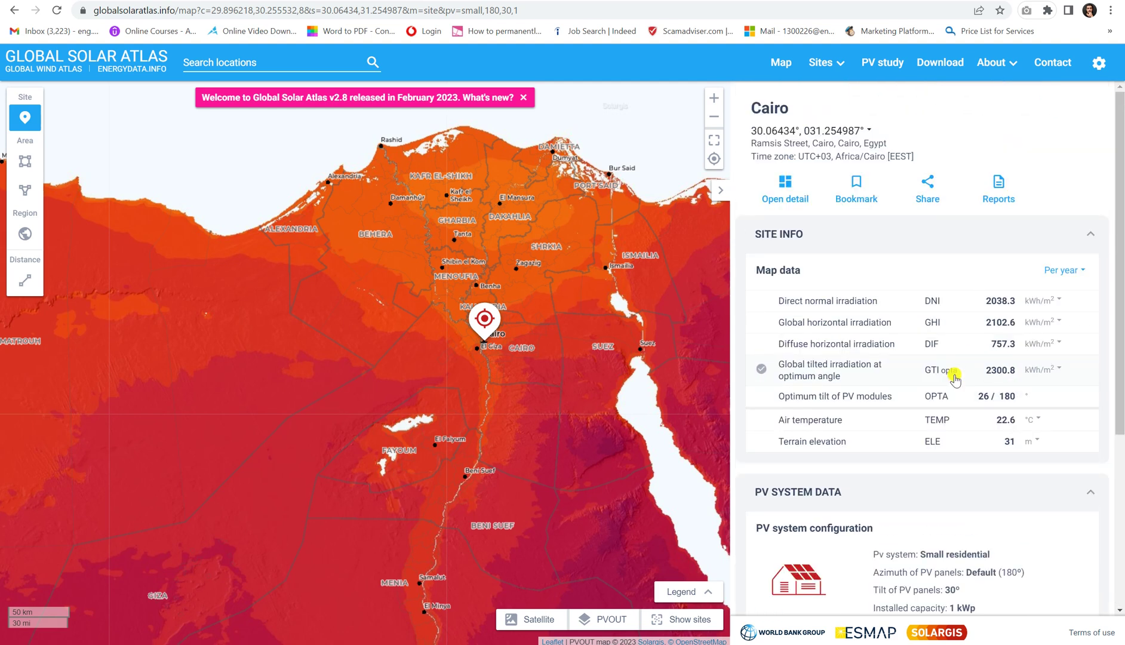
scroll(956, 376, "down", 3)
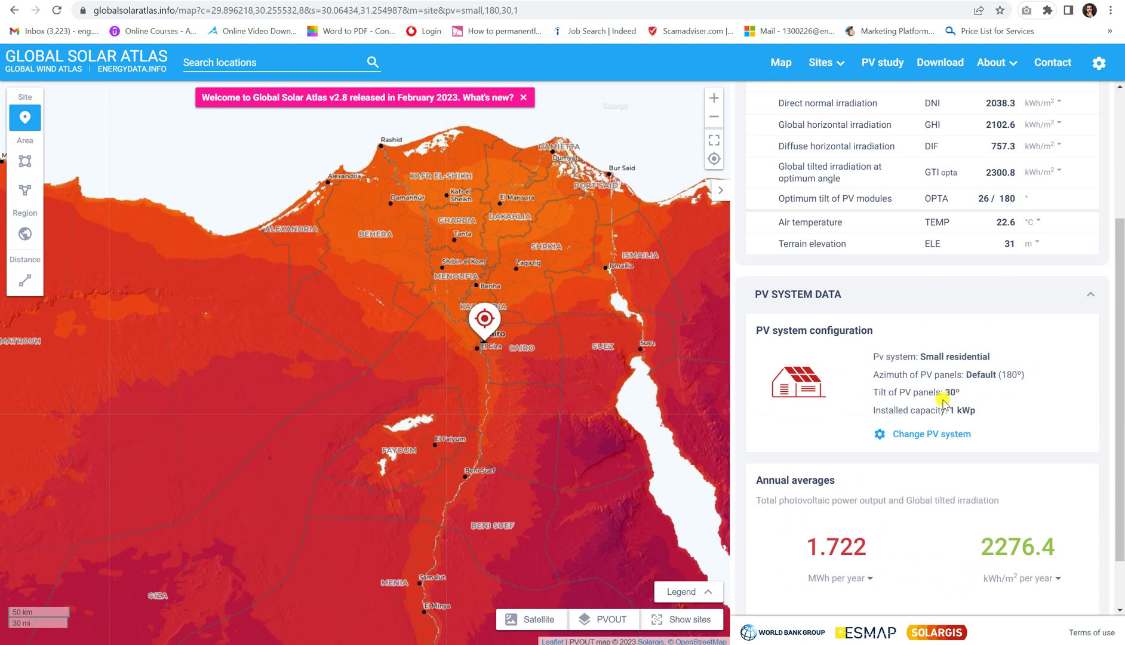
scroll(942, 389, "down", 1)
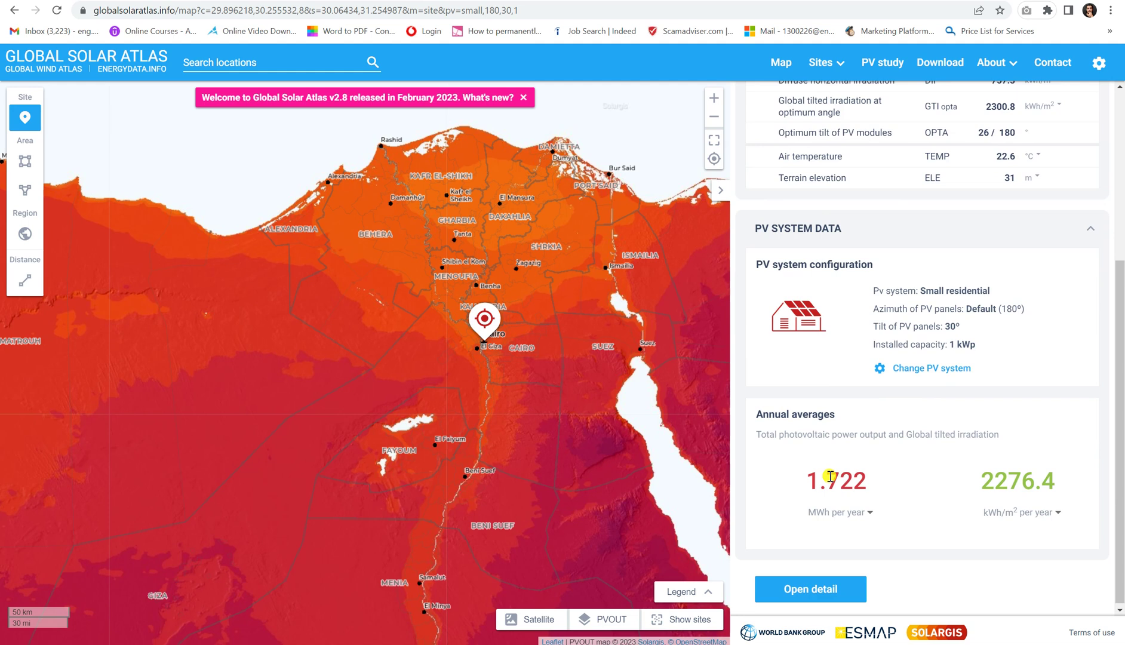
left_click(837, 583)
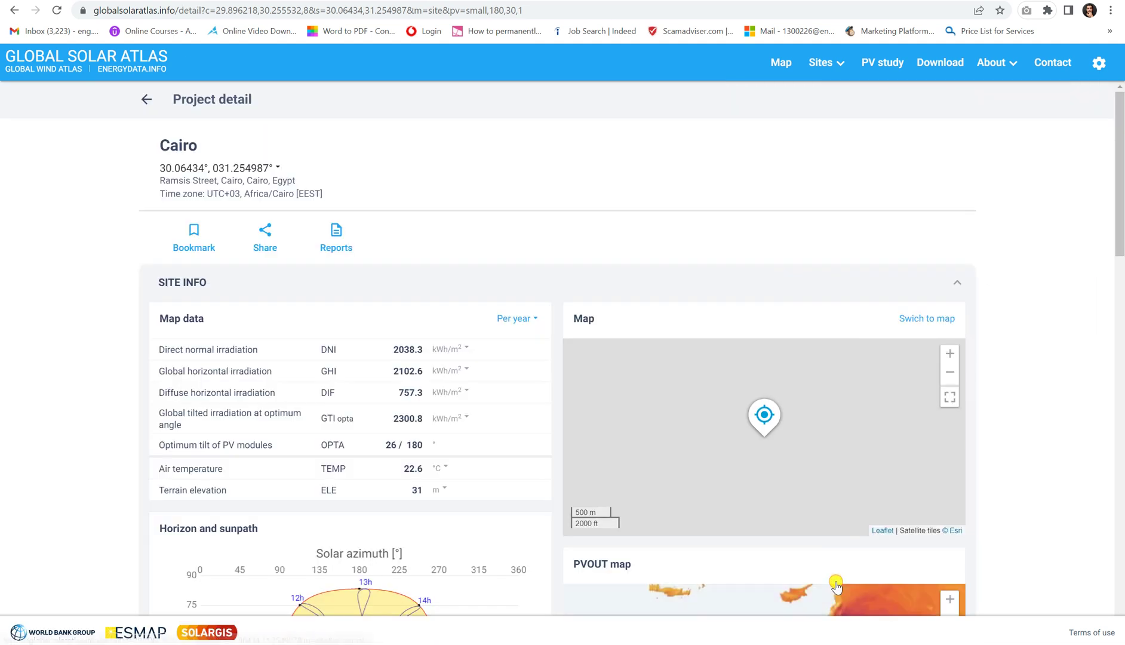
scroll(178, 314, "down", 5)
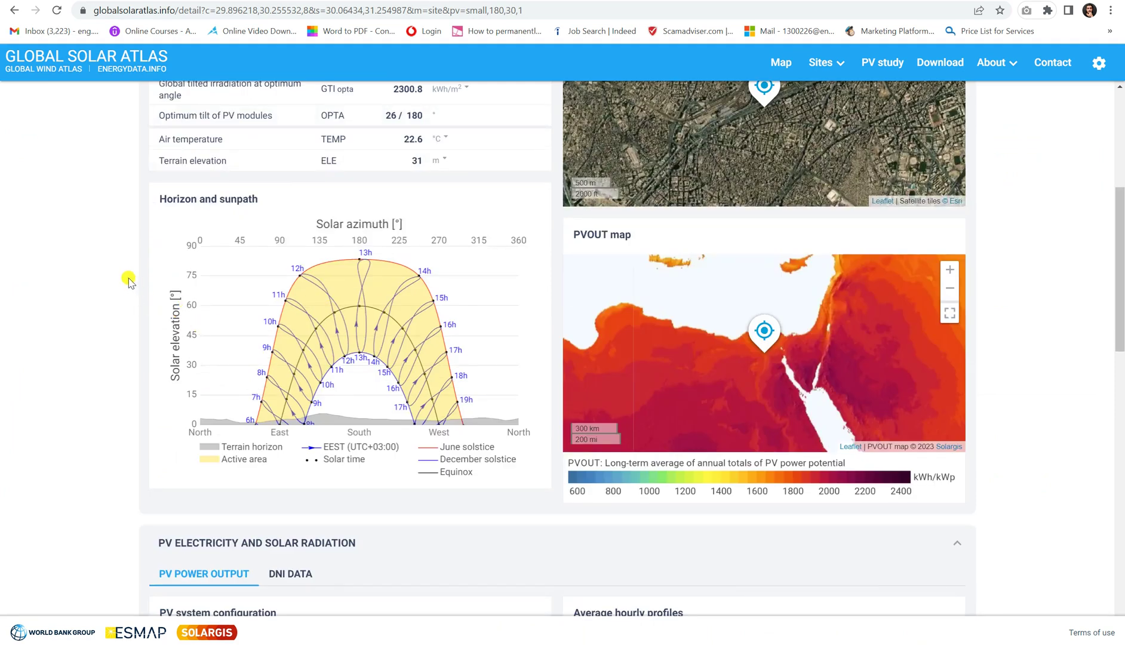
Step: Examine the horizon and sunpath chart, the PV system configuration and the average hourly profile curves in Wh
scroll(128, 281, "down", 2)
scroll(128, 281, "up", 1)
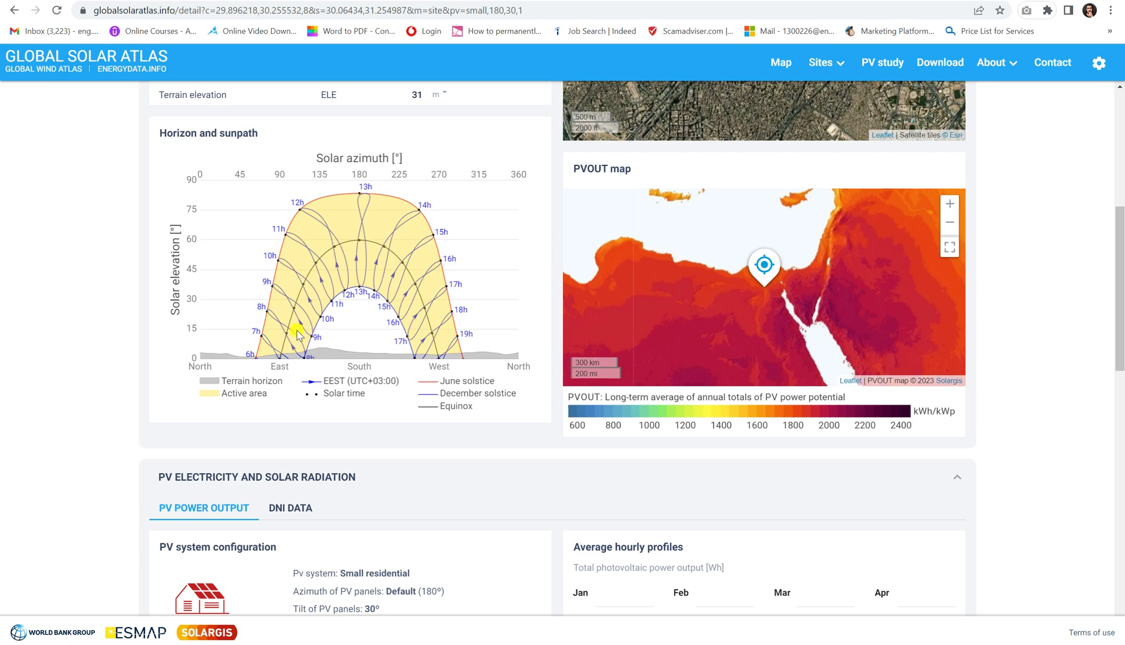
scroll(394, 327, "down", 8)
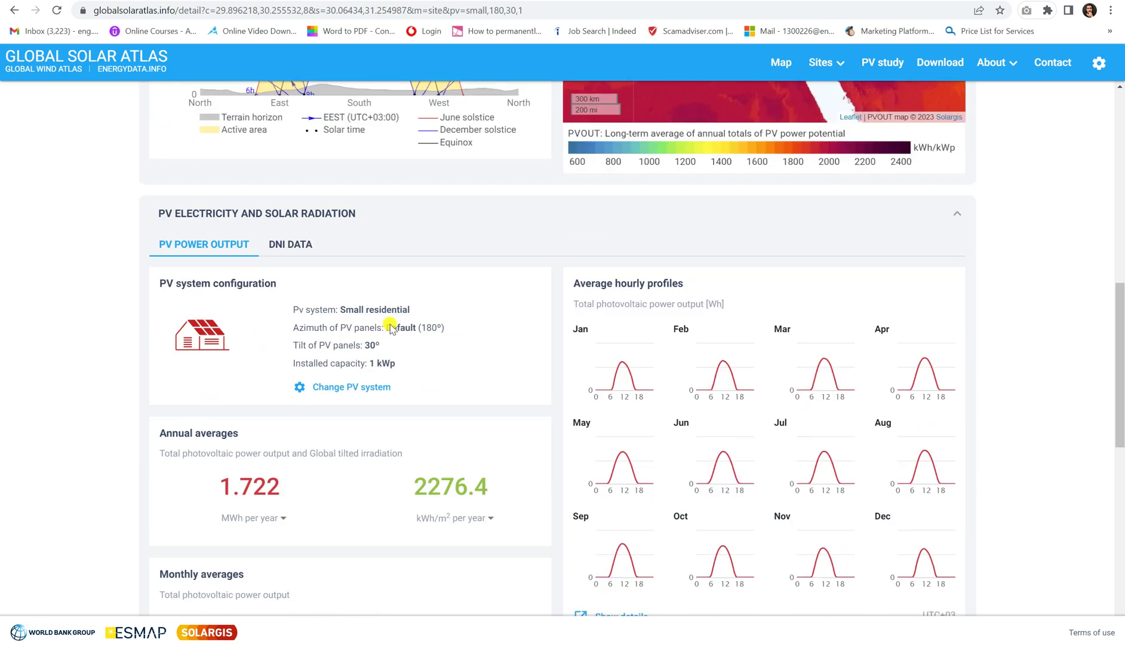
scroll(649, 195, "up", 1)
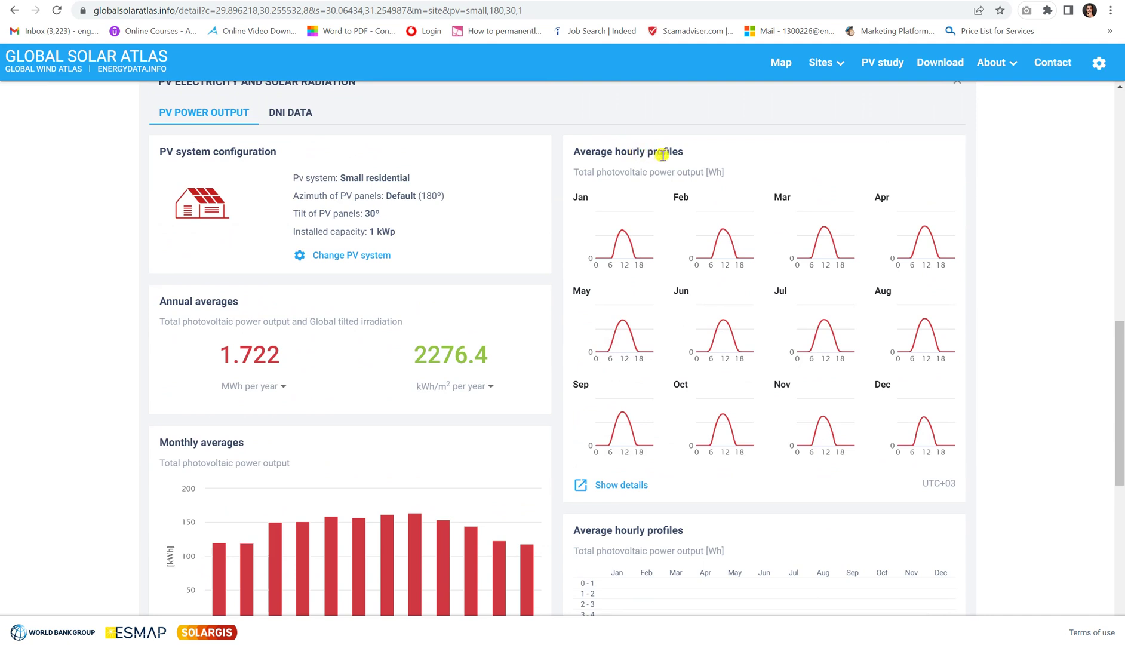
left_click_drag(726, 173, 707, 173)
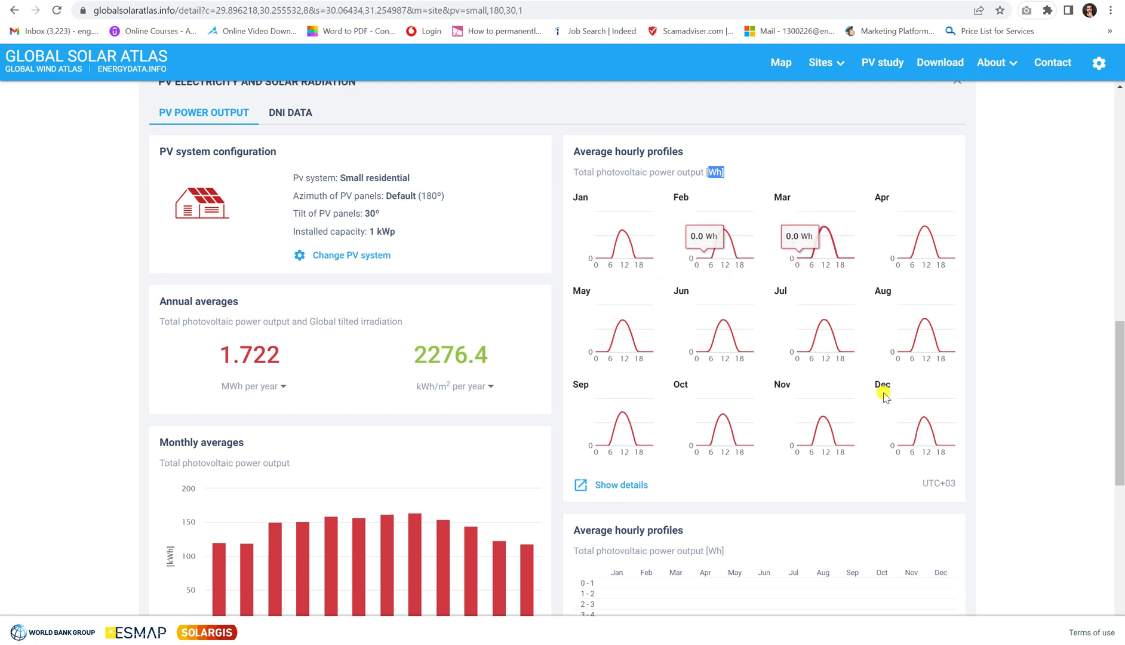
Step: Inspect the average hourly profiles table, reading January's output for the 7–8 and 8–9 hour rows
scroll(768, 315, "down", 4)
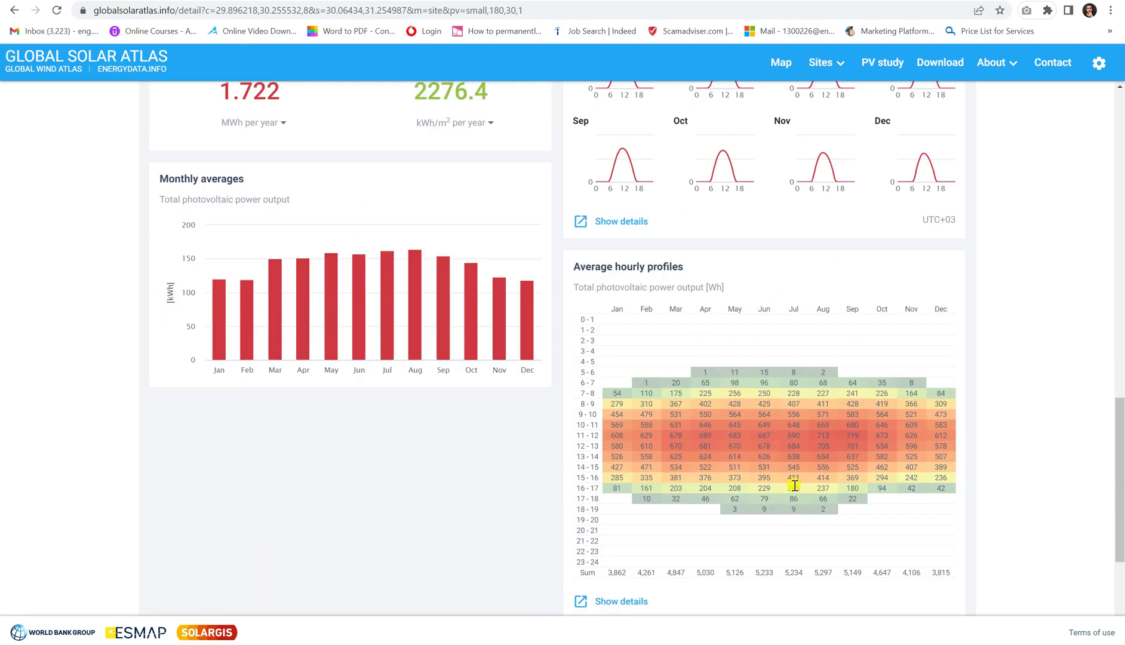
double_click(619, 394)
double_click(621, 405)
scroll(200, 454, "down", 1)
scroll(200, 446, "up", 3)
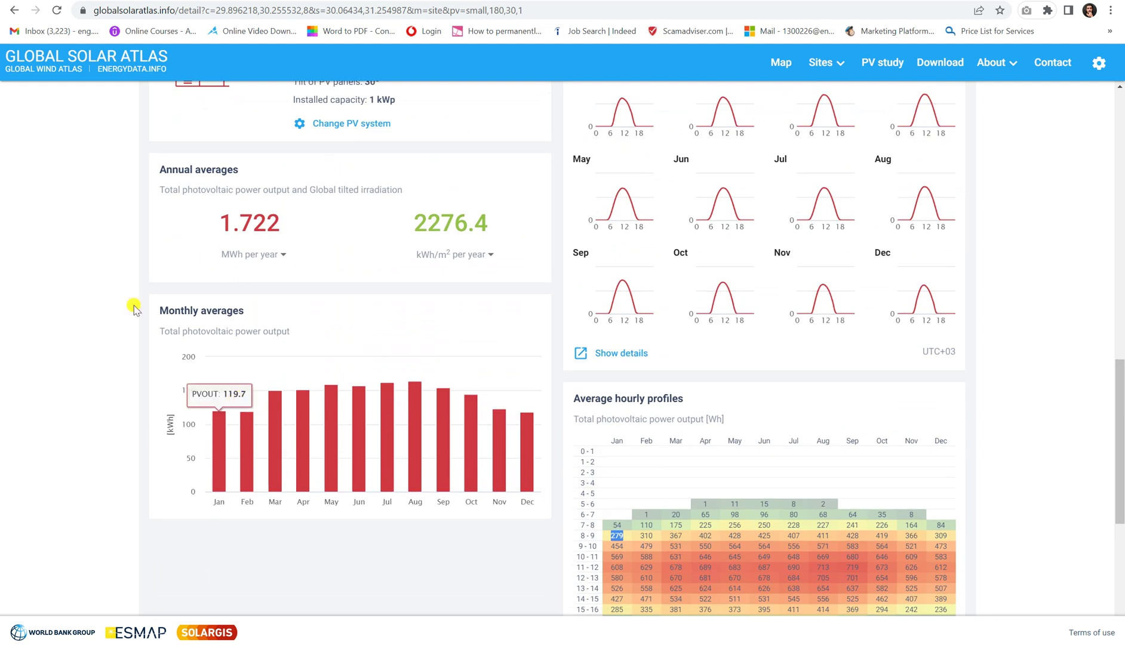
Step: Compare the monthly average PV output across the year, and review the site info and sunpath chart again
scroll(240, 312, "down", 1)
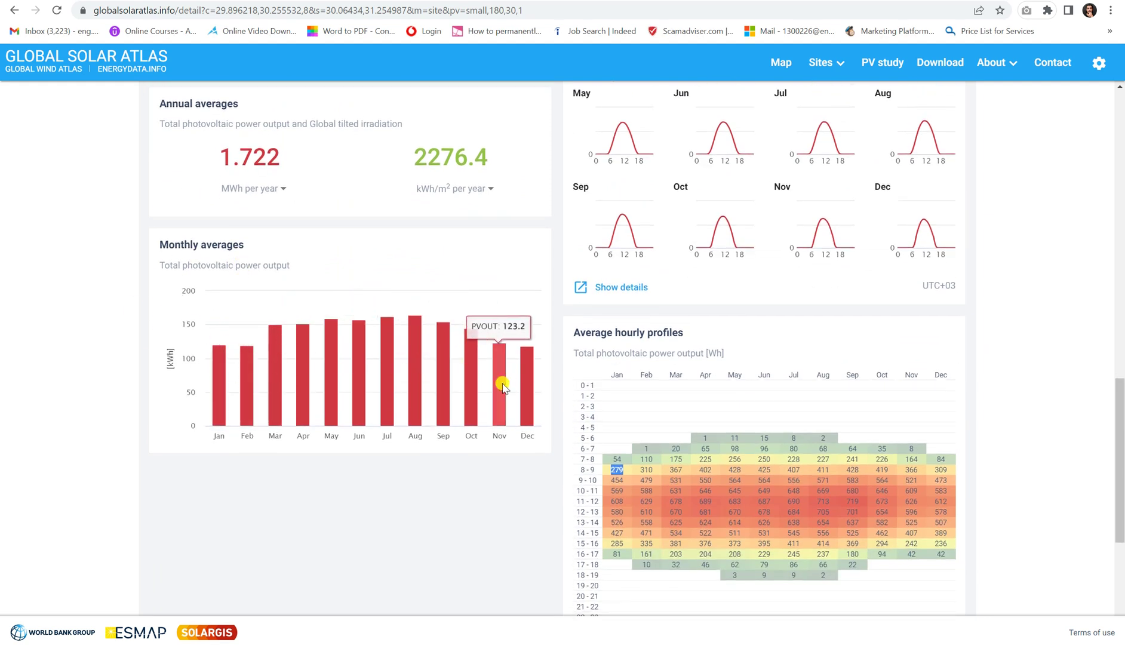
scroll(451, 482, "down", 6)
scroll(450, 484, "up", 15)
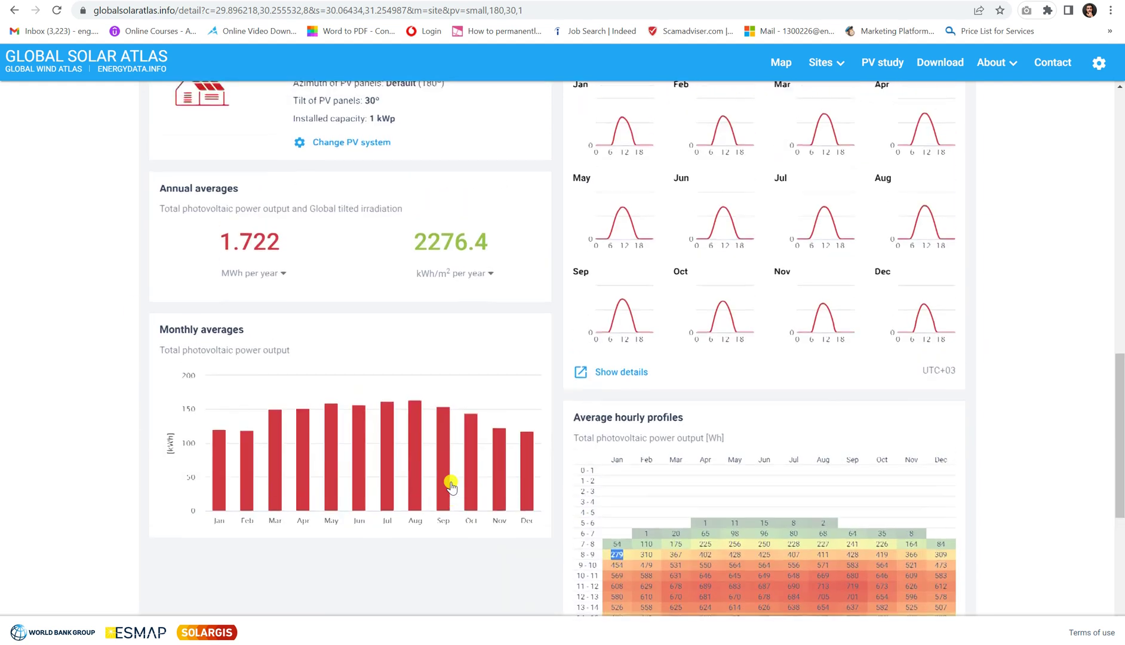
scroll(307, 332, "up", 5)
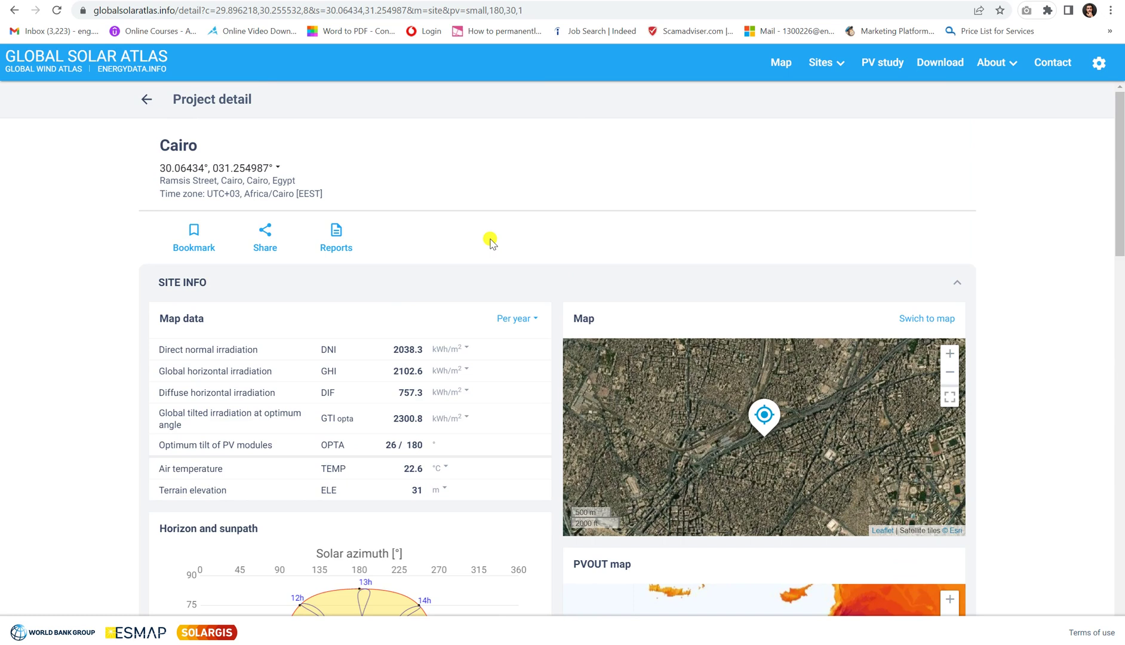
scroll(489, 241, "down", 7)
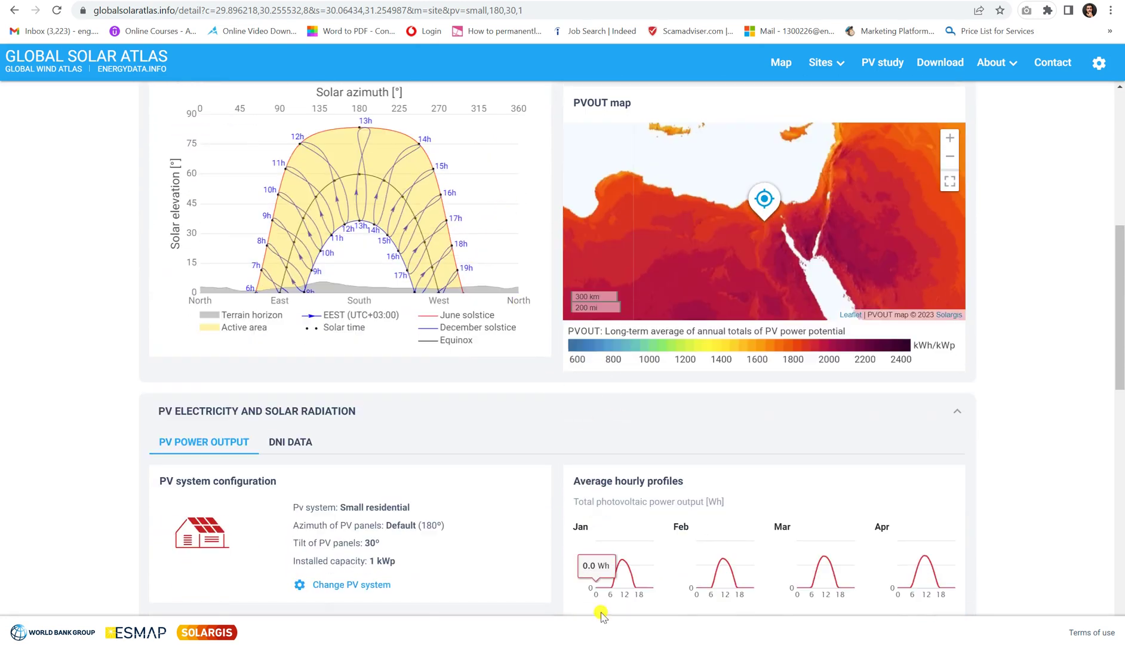
Step: Switch to Paint and handwrite "off grid" on a blank area of the canvas, double-underlined and circled
key("alt+Tab")
left_click_drag(251, 100, 668, 85)
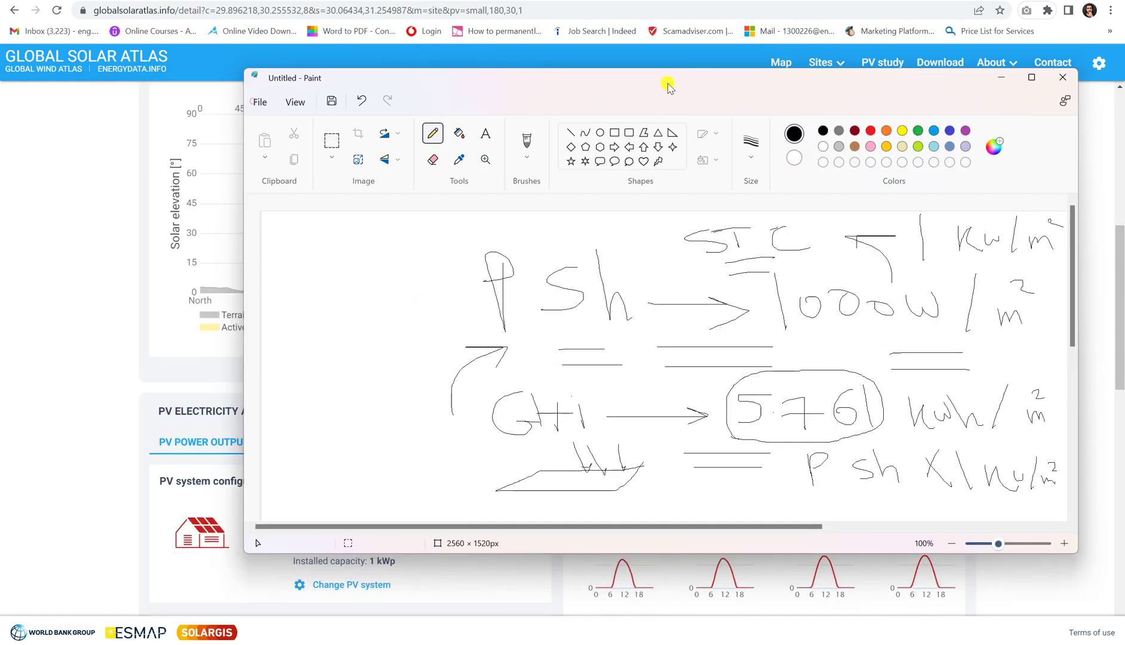
scroll(483, 487, "down", 10)
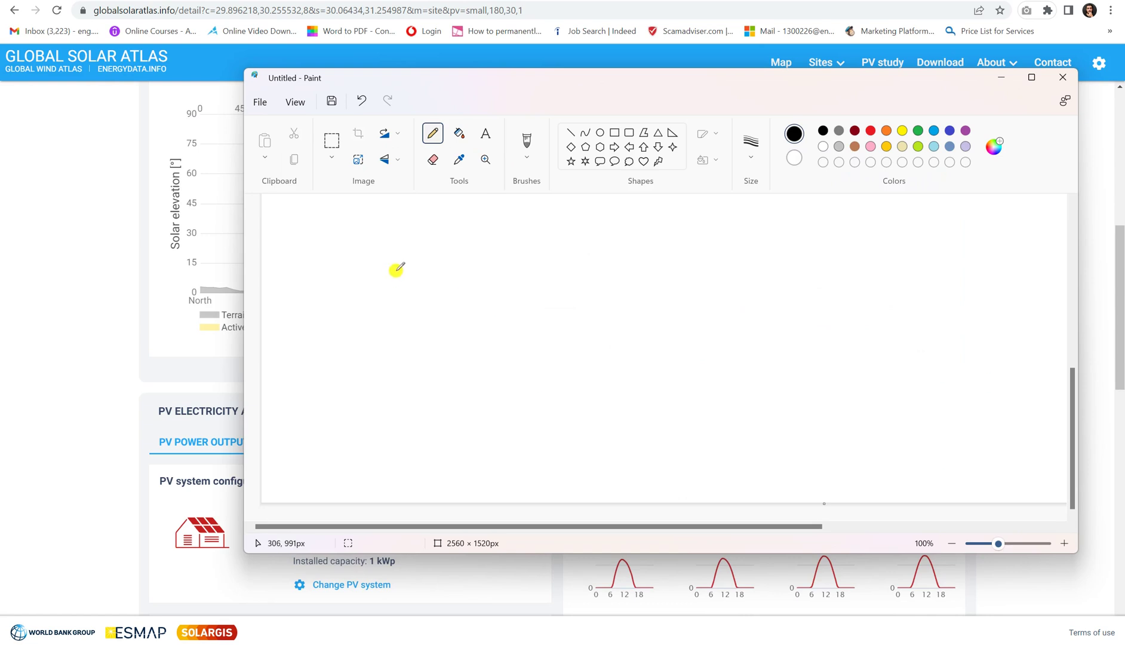
mouse_move(388, 266)
left_mouse_down()
mouse_move(349, 285)
mouse_move(375, 264)
left_mouse_up()
mouse_move(442, 260)
left_mouse_down()
mouse_move(427, 312)
mouse_move(442, 290)
left_mouse_up()
left_click_drag(465, 270, 460, 316)
mouse_move(480, 290)
left_mouse_down()
mouse_move(463, 314)
mouse_move(449, 289)
left_mouse_up()
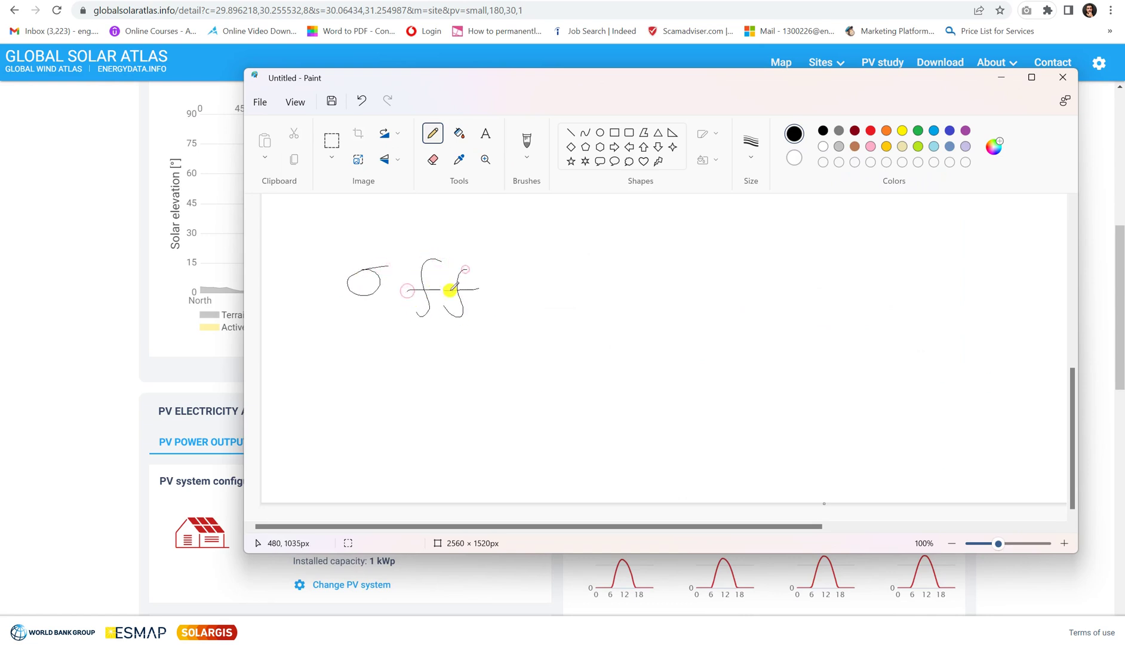
left_click_drag(521, 279, 505, 321)
mouse_move(536, 306)
left_mouse_down()
mouse_move(554, 281)
mouse_move(564, 302)
left_mouse_up()
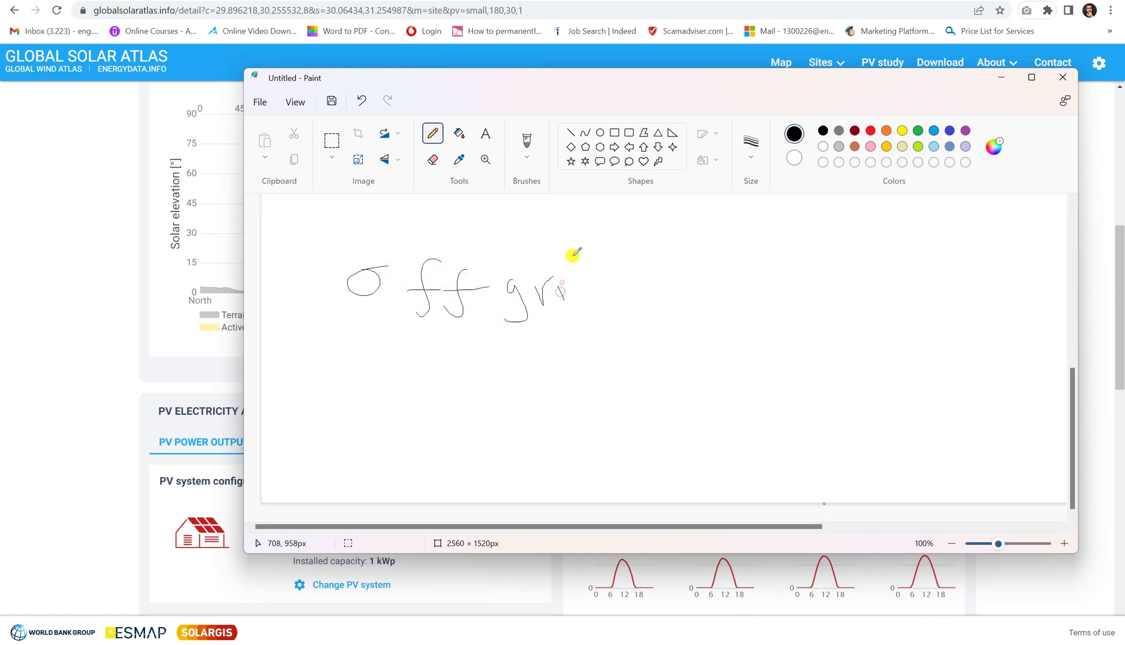
left_click_drag(574, 257, 641, 314)
mouse_move(442, 358)
left_mouse_down()
mouse_move(535, 353)
mouse_move(542, 373)
left_mouse_up()
mouse_move(651, 246)
left_mouse_down()
mouse_move(389, 229)
mouse_move(313, 280)
mouse_move(350, 374)
mouse_move(511, 407)
mouse_move(645, 348)
mouse_move(648, 224)
left_mouse_up()
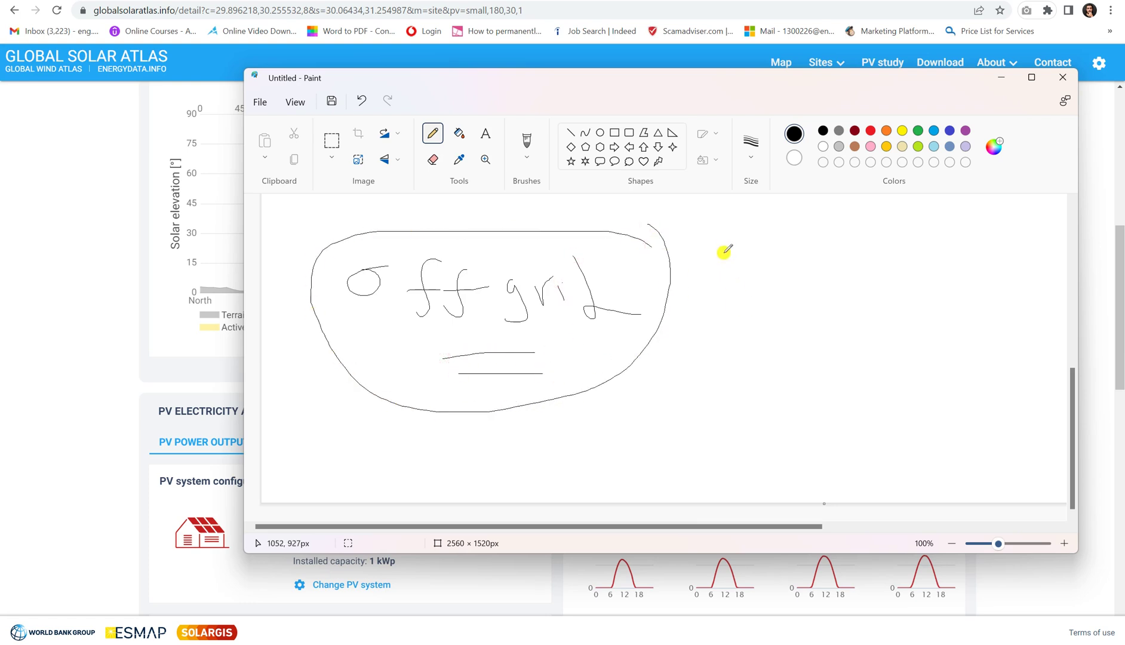
Step: Handwrite "tilt" beside the circled "off grid" note
left_click_drag(724, 245, 805, 320)
mouse_move(715, 279)
left_mouse_down()
mouse_move(784, 278)
mouse_move(799, 315)
left_mouse_up()
left_click(784, 274)
mouse_move(807, 255)
left_mouse_down()
mouse_move(852, 326)
mouse_move(871, 323)
left_mouse_up()
mouse_move(874, 258)
left_mouse_down()
mouse_move(898, 319)
mouse_move(933, 310)
left_mouse_up()
mouse_move(862, 276)
left_mouse_down()
mouse_move(904, 324)
mouse_move(922, 279)
left_mouse_up()
Step: Handwrite the formula "= L + 15°" below the word "tilt" and double-underline the 15
left_click_drag(593, 410, 662, 401)
left_click_drag(608, 422, 690, 423)
mouse_move(712, 351)
left_mouse_down()
mouse_move(724, 436)
mouse_move(834, 434)
mouse_move(872, 408)
mouse_move(857, 453)
left_mouse_up()
left_click_drag(903, 394, 915, 427)
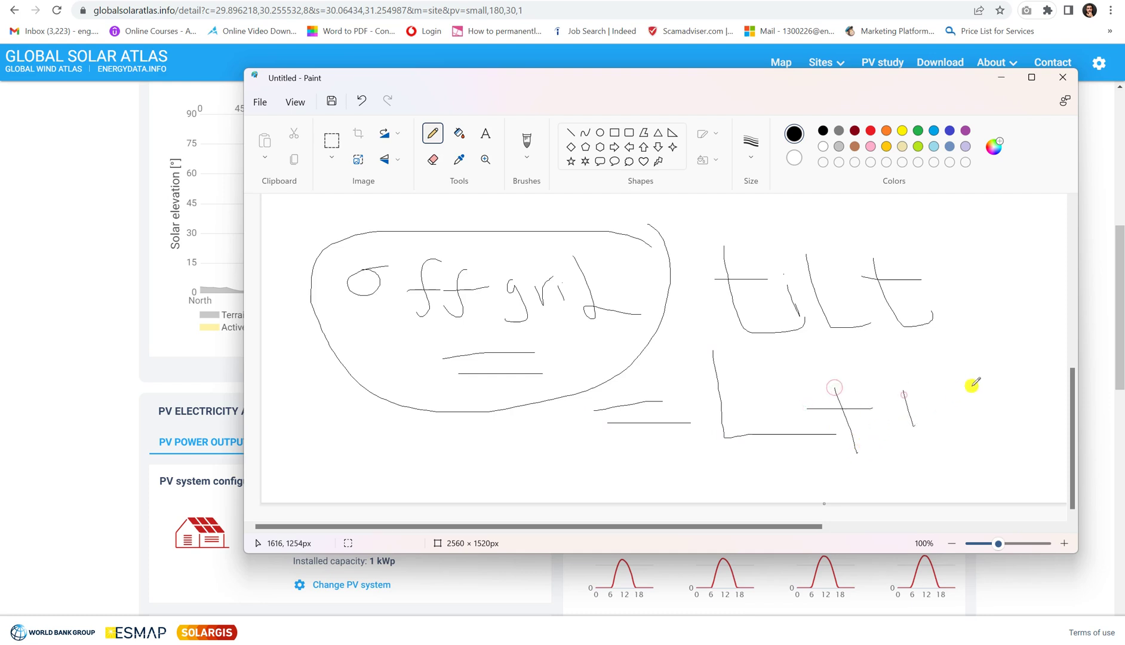
left_click_drag(973, 385, 959, 422)
left_click_drag(996, 359, 996, 362)
mouse_move(901, 444)
left_mouse_down()
mouse_move(948, 444)
mouse_move(948, 457)
left_mouse_up()
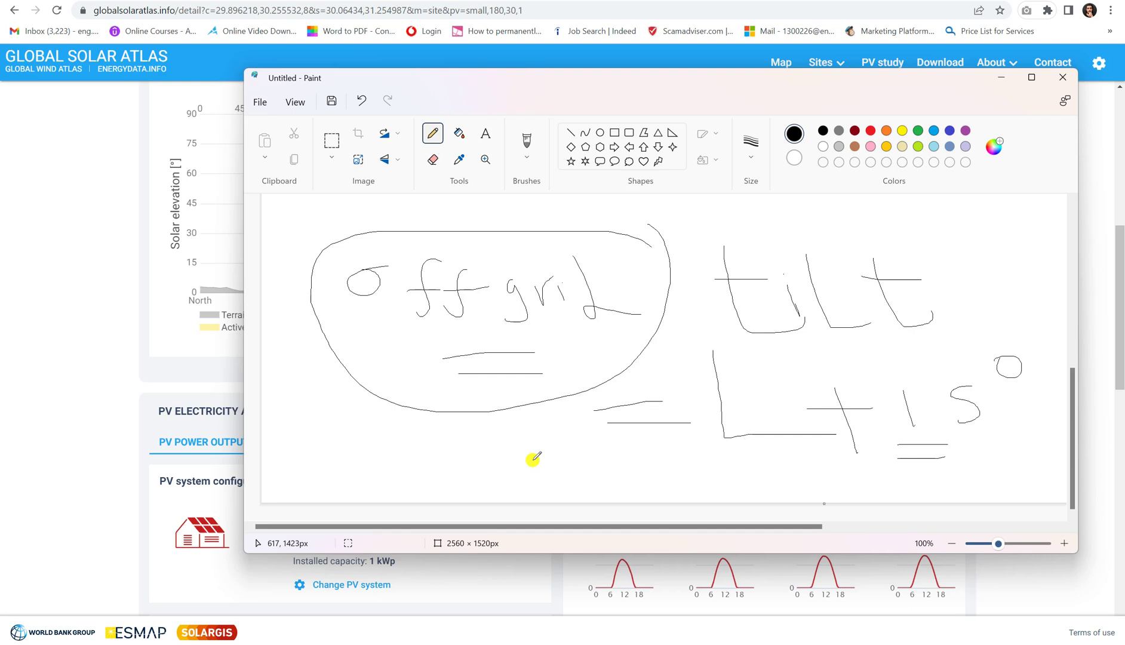
Step: Handwrite "winter" below the circled "off grid" note and double-underline it
mouse_move(374, 458)
left_mouse_down()
mouse_move(382, 485)
mouse_move(418, 470)
mouse_move(463, 476)
left_mouse_up()
left_click(434, 448)
mouse_move(476, 436)
left_mouse_down()
mouse_move(508, 480)
mouse_move(505, 462)
left_mouse_up()
left_click_drag(512, 463, 557, 477)
left_click_drag(553, 454, 568, 454)
left_click_drag(491, 493, 529, 500)
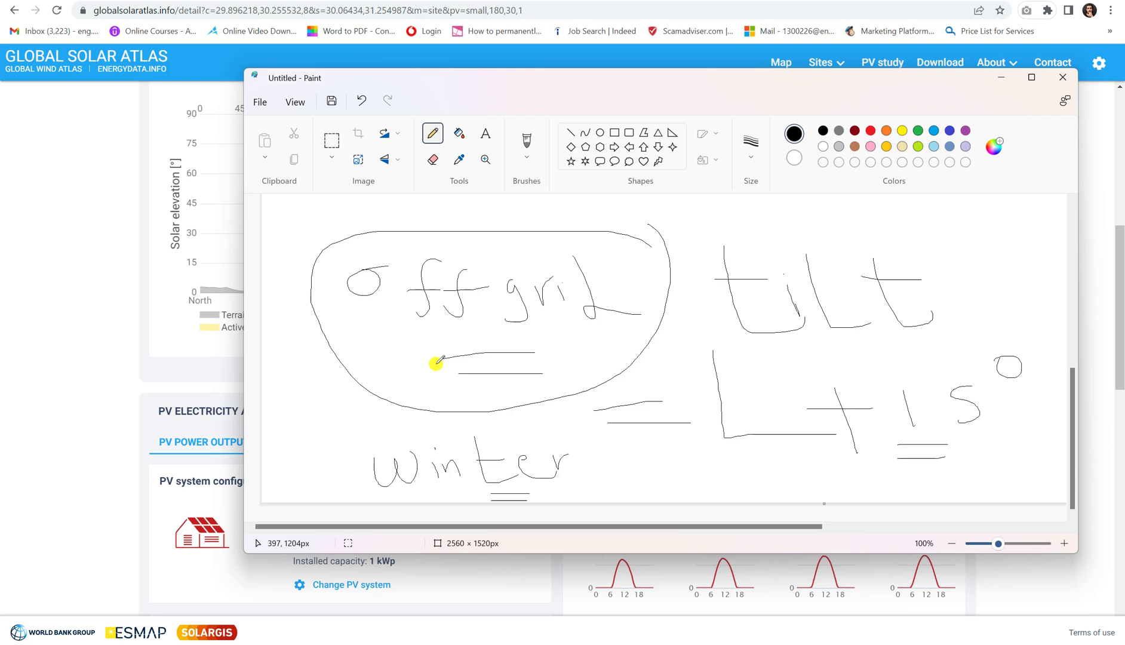
Step: Switch to Global Solar Atlas and check the small residential PV configuration from the map view, applying it with the 30° tilt
left_click(42, 333)
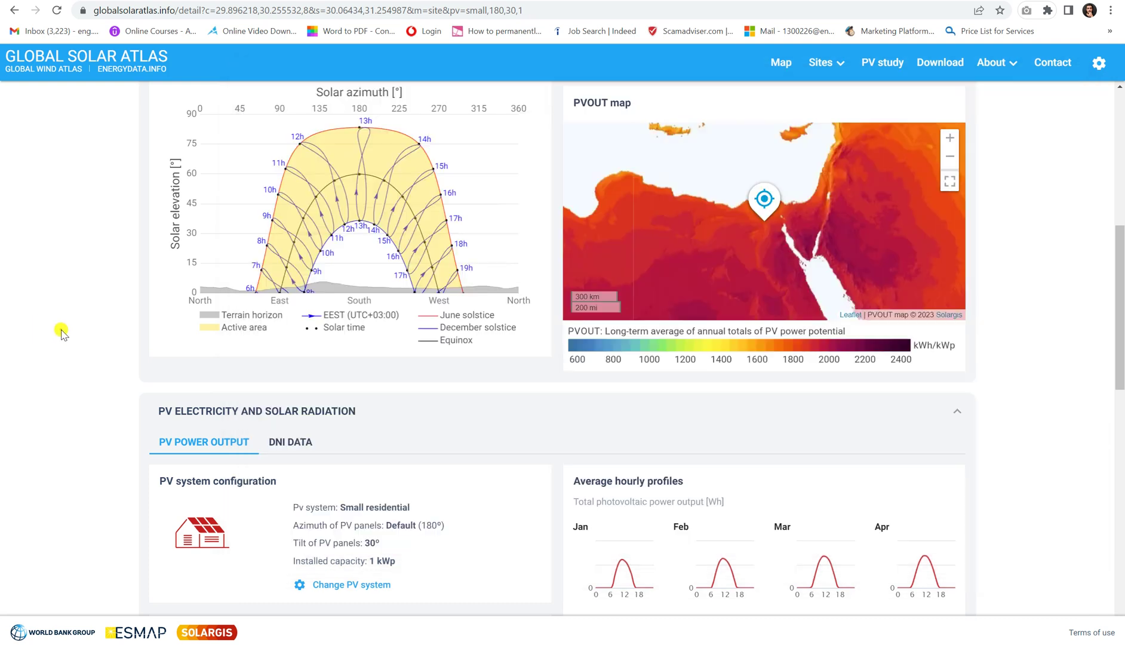
scroll(63, 334, "up", 8)
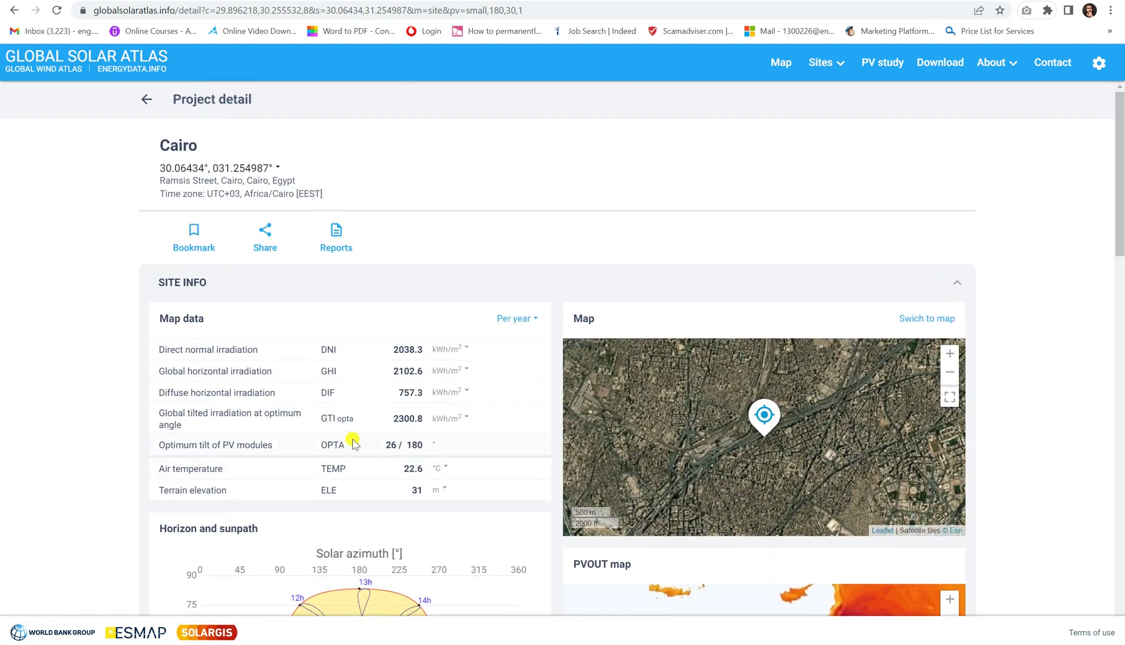
left_click(146, 99)
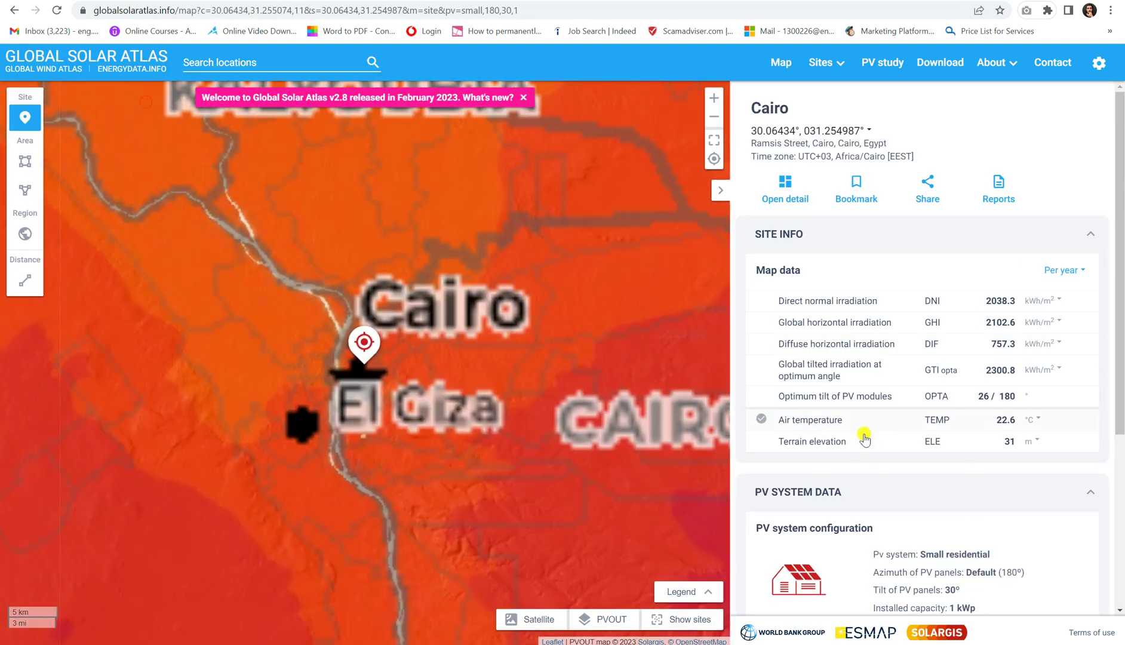
scroll(869, 454, "down", 4)
left_click(937, 364)
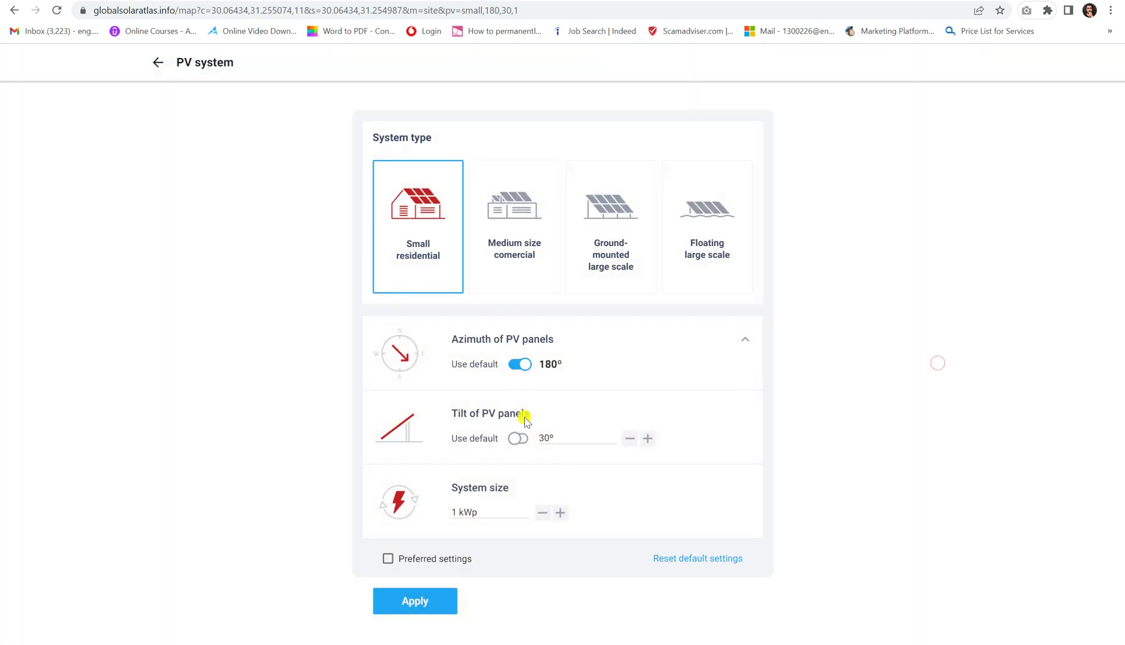
left_click(408, 601)
Step: Open Cairo's project detail and compare the monthly average PV output between summer and winter months
left_click(827, 584)
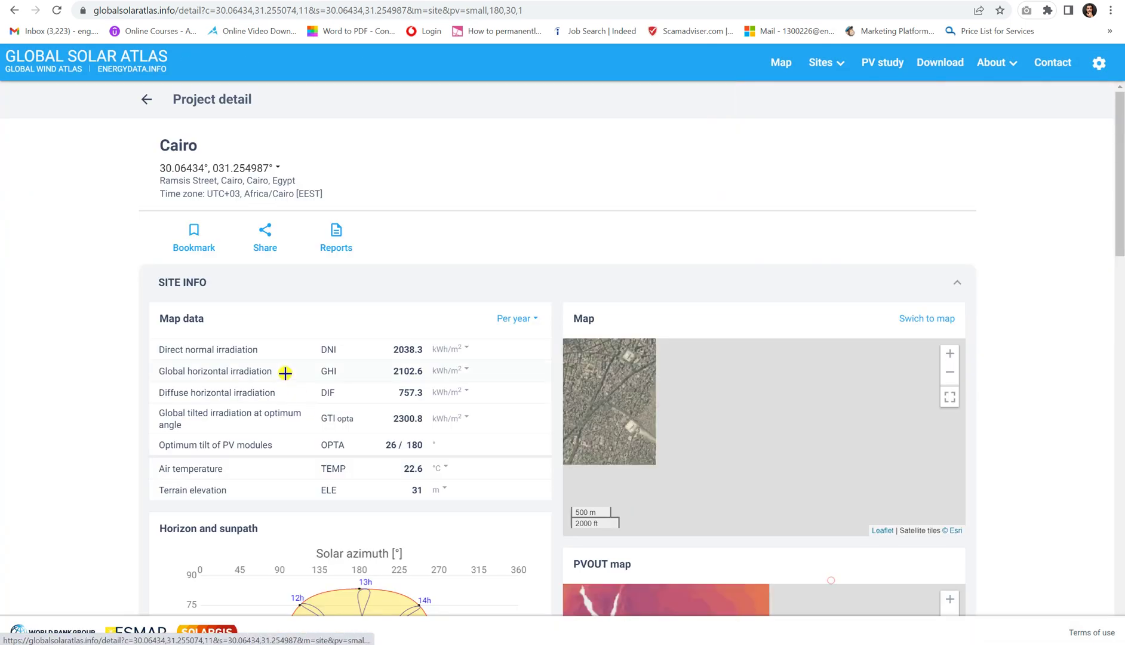
scroll(57, 341, "down", 10)
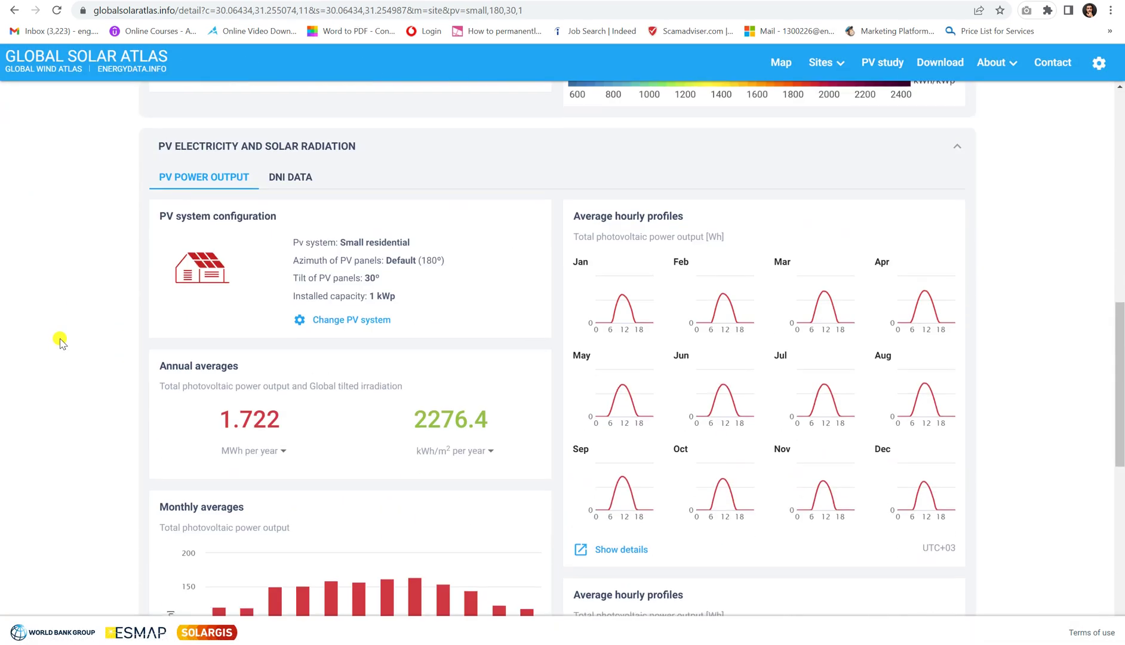
scroll(60, 341, "down", 3)
scroll(326, 271, "up", 1)
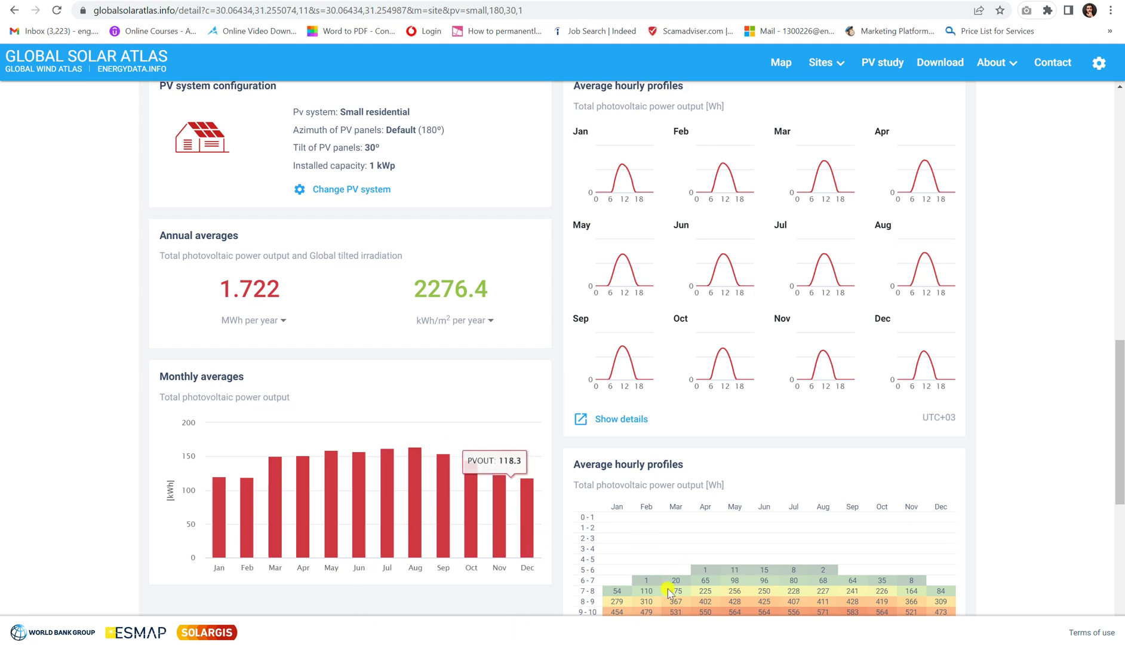
Step: Switch to Paint and handwrite "162 → S" in the blank area beside the tilt formula
key("alt+Tab")
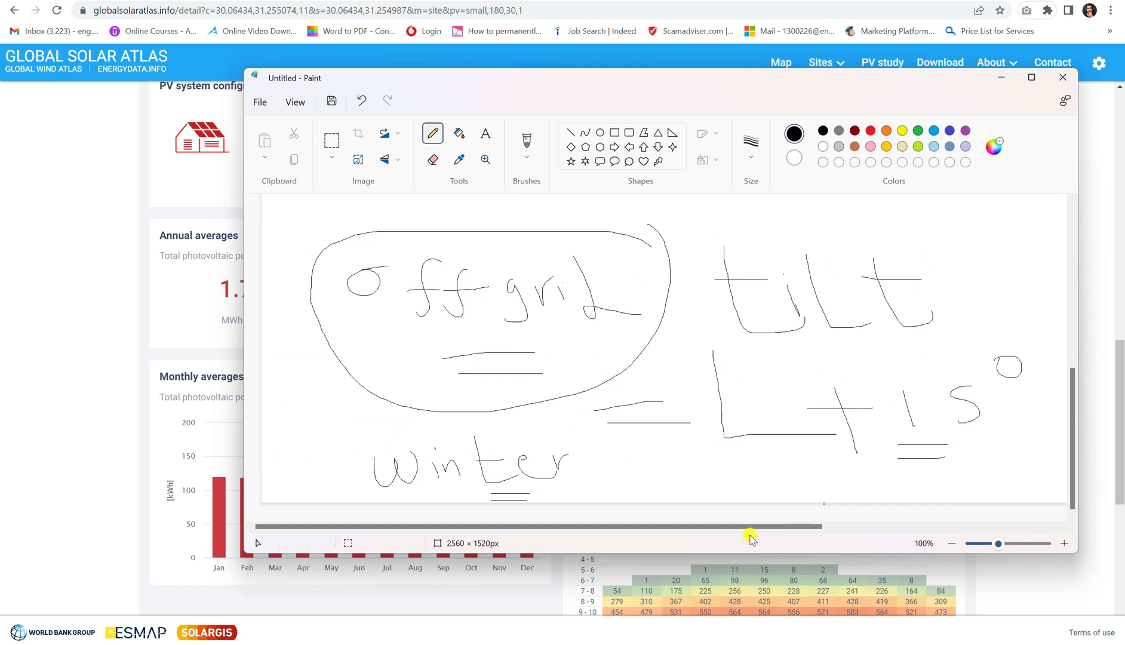
left_click_drag(693, 530, 926, 529)
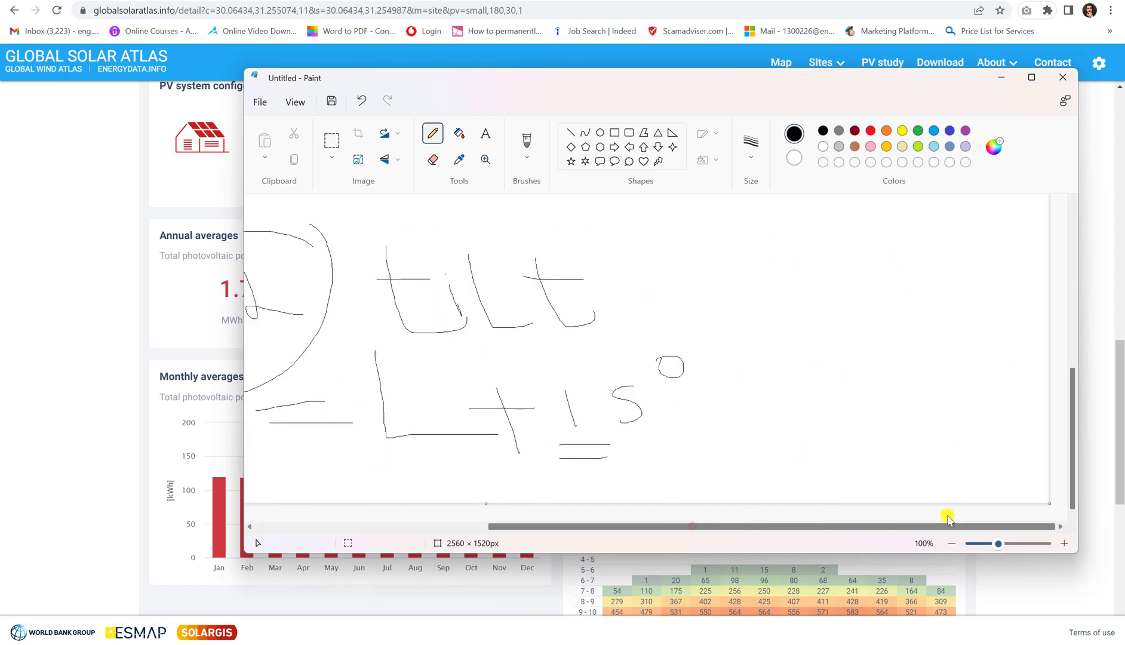
left_click_drag(755, 232, 770, 306)
mouse_move(812, 238)
left_mouse_down()
mouse_move(796, 283)
mouse_move(889, 303)
mouse_move(942, 297)
left_mouse_up()
mouse_move(1011, 254)
left_mouse_down()
mouse_move(988, 272)
mouse_move(1003, 297)
left_mouse_up()
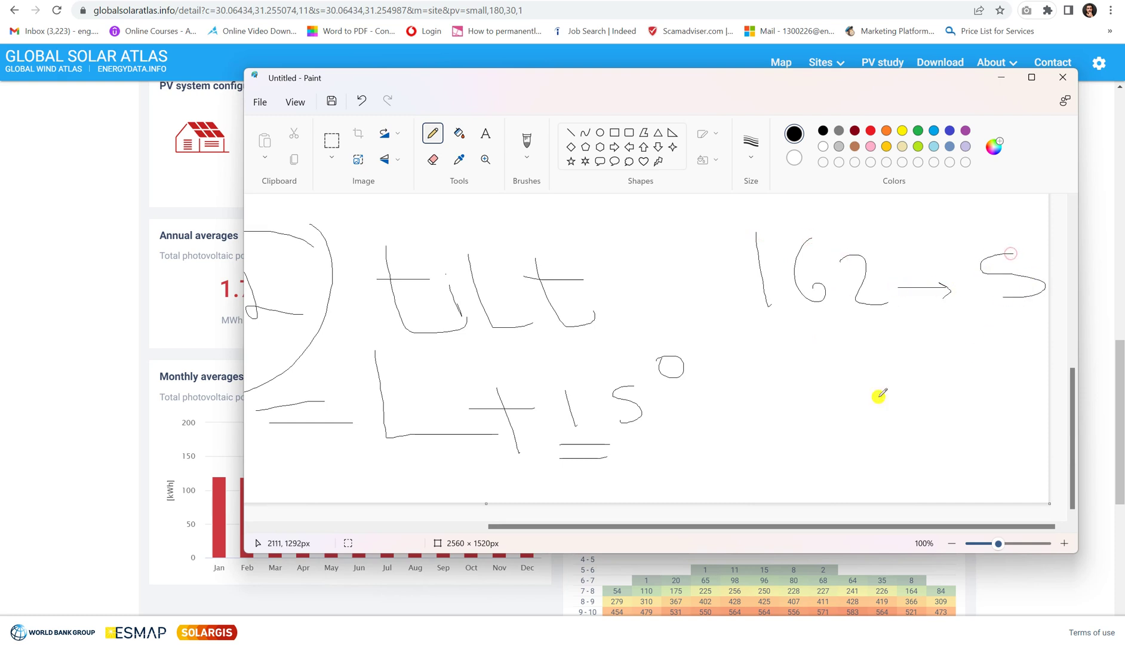
Step: Handwrite "118 → W" below the summer value, checking the winter output in Global Solar Atlas's monthly averages
mouse_move(950, 351)
left_mouse_down()
mouse_move(970, 371)
mouse_move(995, 342)
left_mouse_up()
mouse_move(871, 370)
left_mouse_down()
mouse_move(923, 371)
mouse_move(912, 383)
left_mouse_up()
left_click_drag(752, 351, 755, 377)
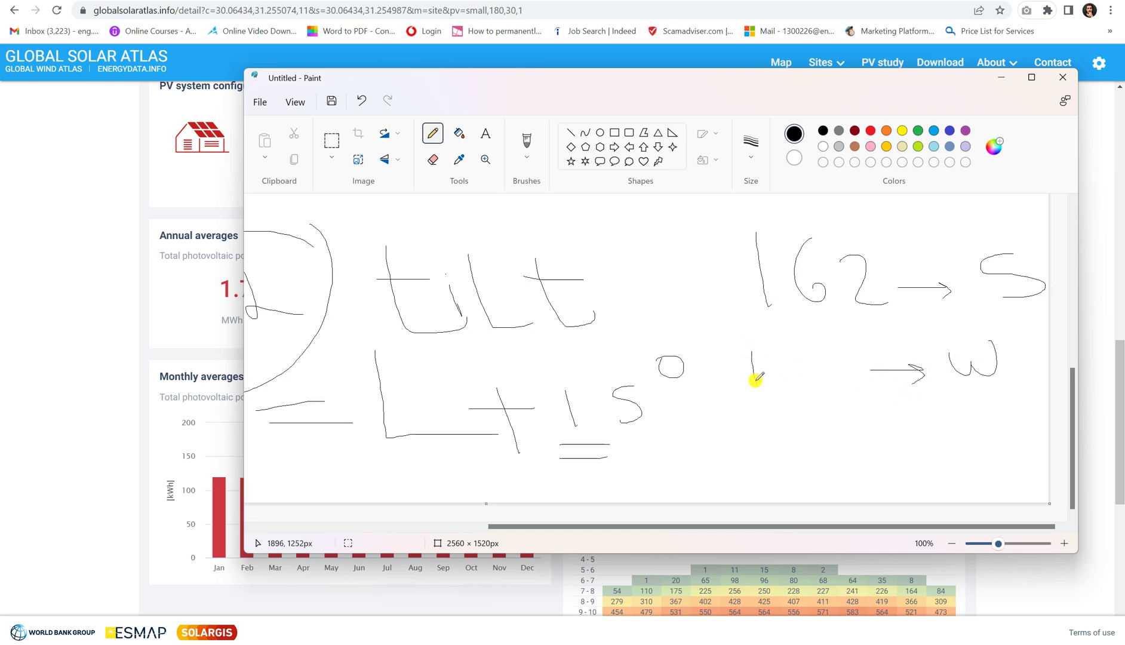
left_click(40, 452)
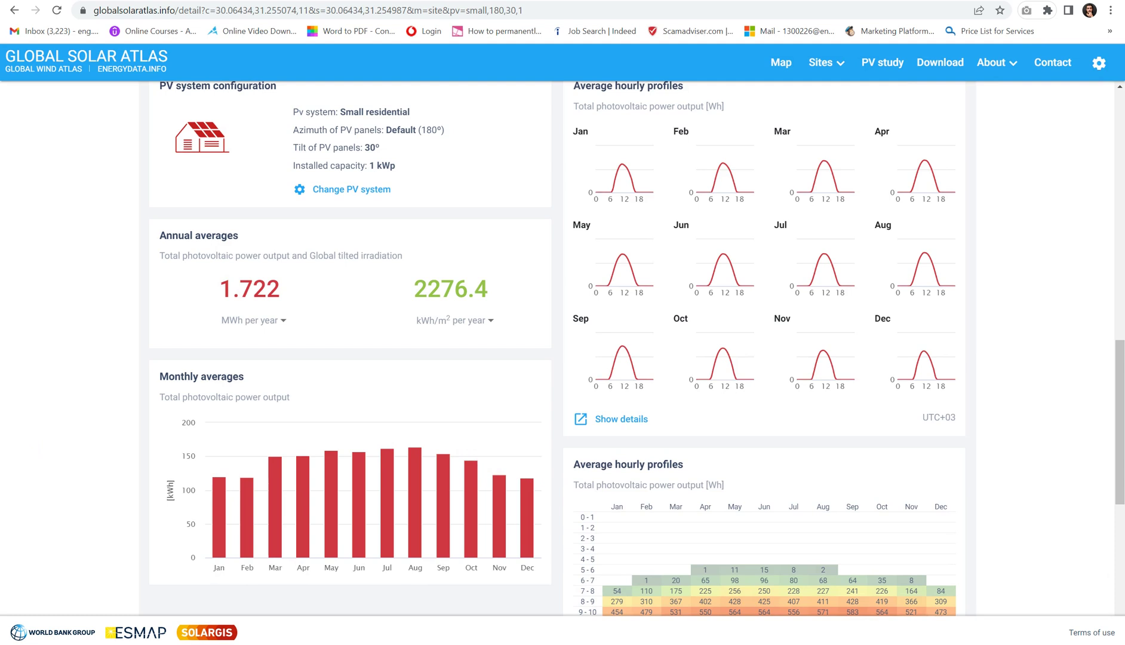
left_click(611, 637)
mouse_move(771, 352)
left_mouse_down()
mouse_move(778, 398)
mouse_move(793, 357)
mouse_move(801, 383)
left_mouse_up()
Step: Mark the difference between the two values with a double-headed arrow labelled "50 kWh", and double-underline 118
mouse_move(825, 320)
left_mouse_down()
mouse_move(822, 351)
mouse_move(825, 319)
mouse_move(858, 333)
mouse_move(852, 347)
mouse_move(919, 331)
mouse_move(908, 343)
mouse_move(912, 326)
mouse_move(935, 335)
mouse_move(942, 317)
mouse_move(947, 336)
mouse_move(921, 353)
left_mouse_up()
left_click_drag(901, 358, 920, 357)
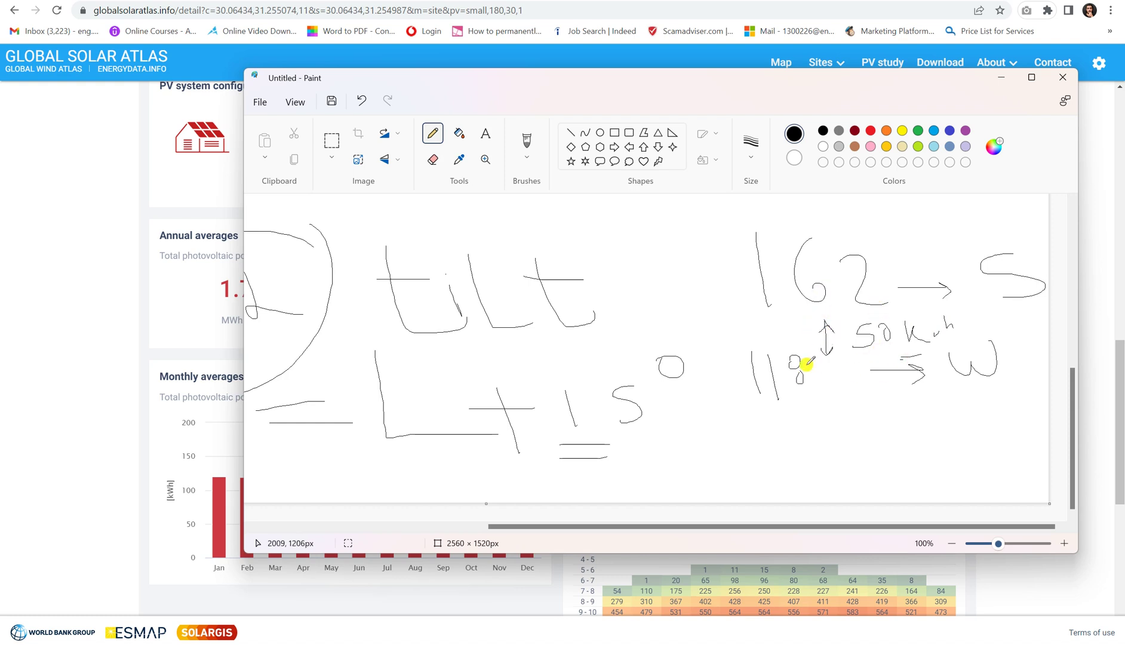
mouse_move(748, 413)
left_mouse_down()
mouse_move(803, 413)
mouse_move(797, 428)
left_mouse_up()
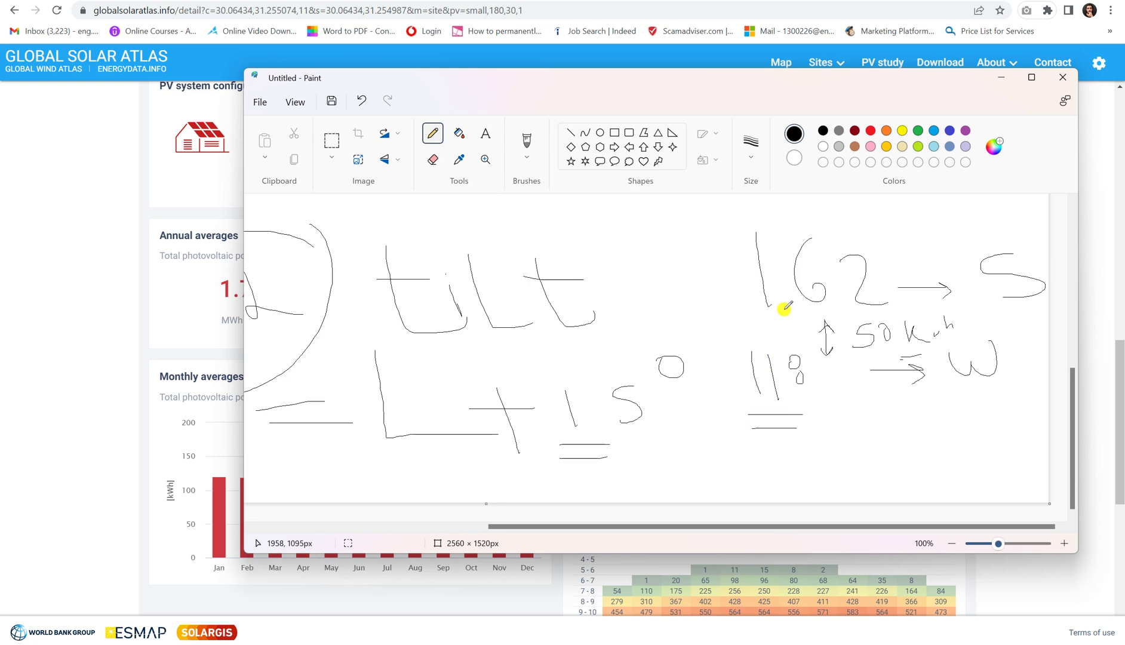
Step: Switch to Global Solar Atlas and review Cairo's project detail from the monthly averages back up to the site info
left_click(75, 416)
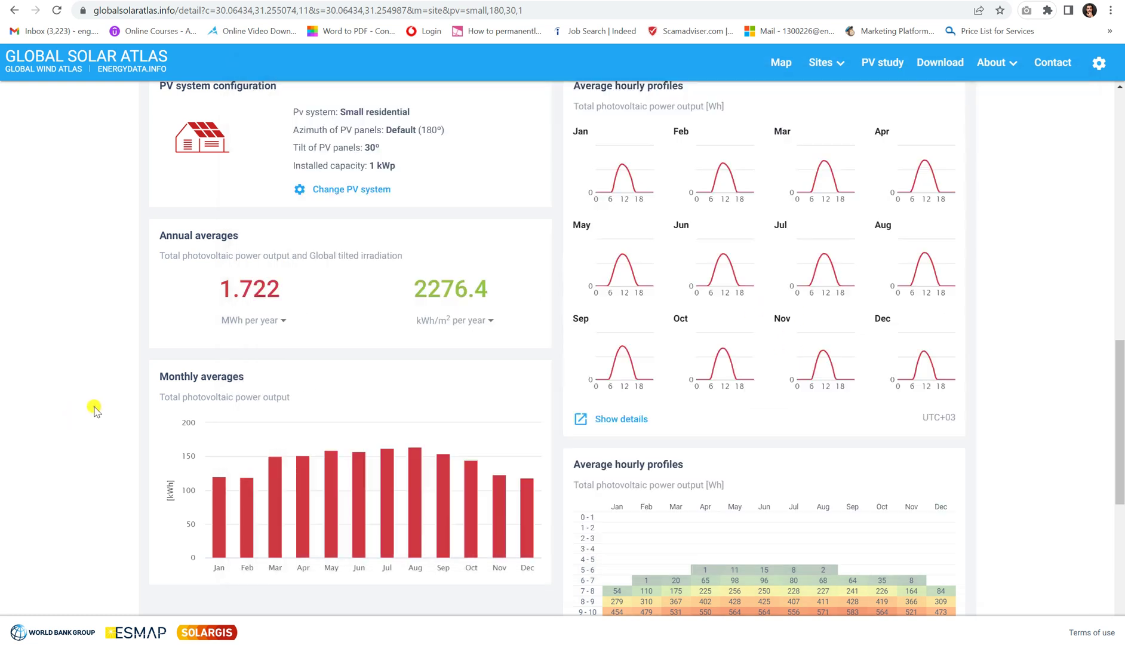
scroll(145, 388, "up", 3)
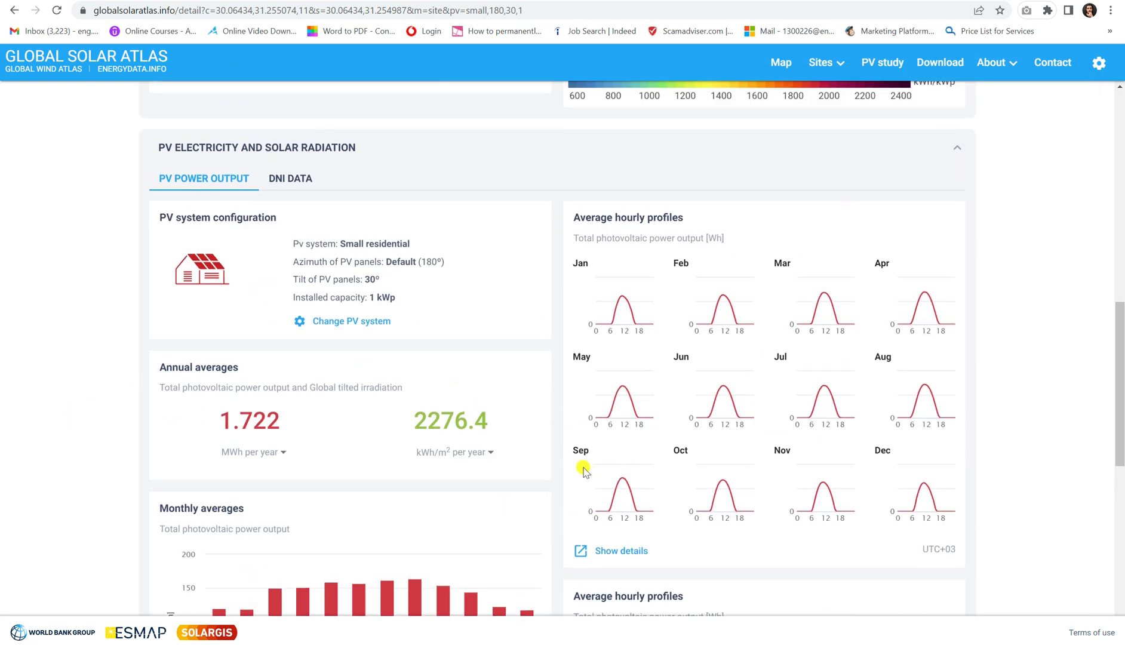
scroll(499, 418, "up", 10)
scroll(494, 418, "up", 1)
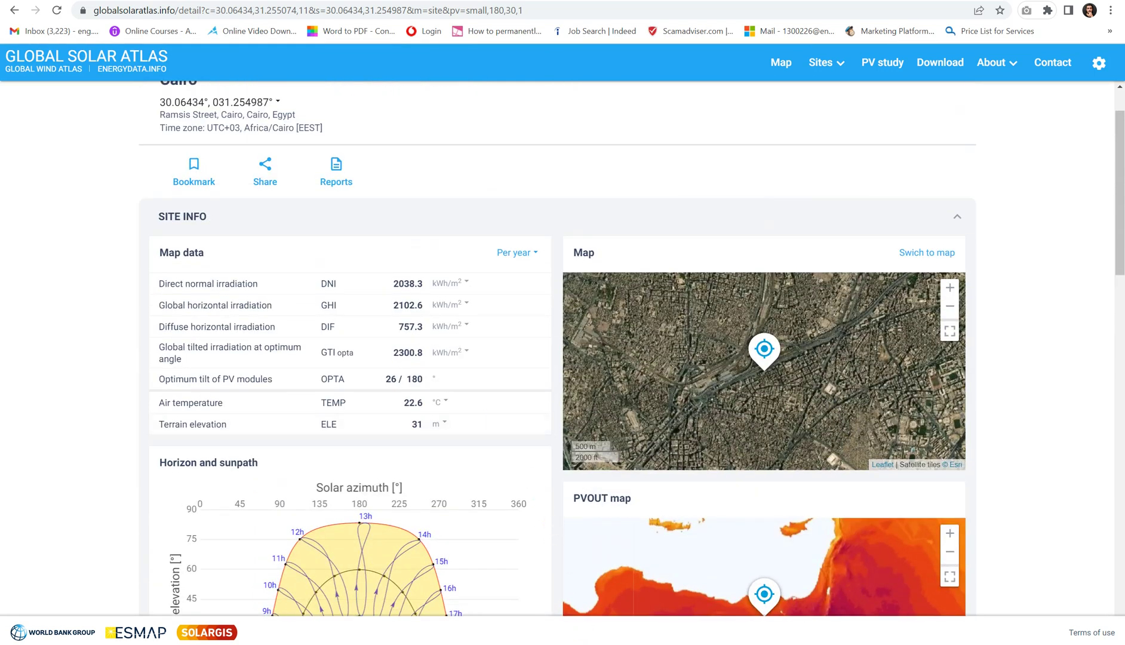
Step: Switch to Global Solar Atlas and change the PV system's tilt of PV panels to 45°, applying the new configuration
key("alt+Tab")
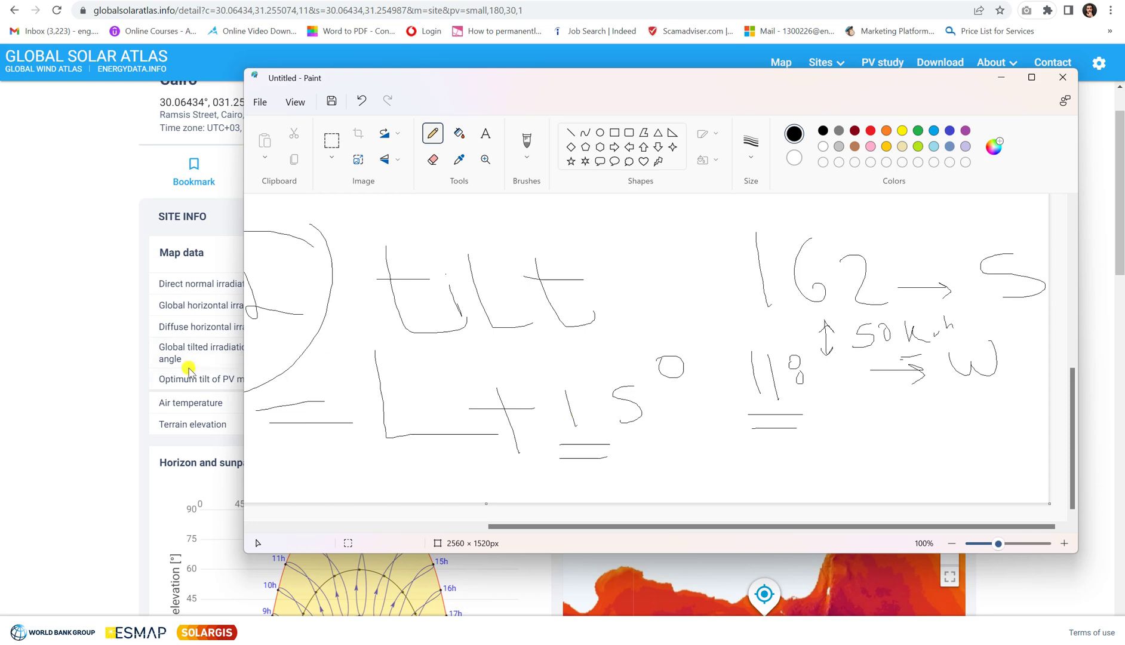
left_click(89, 358)
scroll(106, 313, "up", 1)
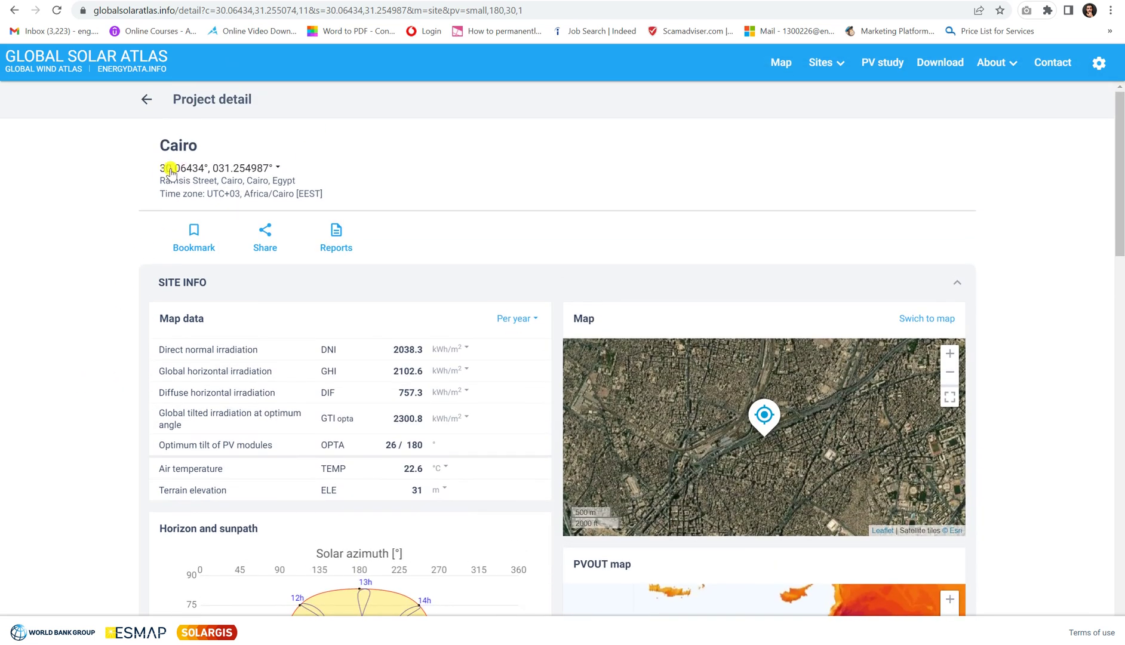
scroll(171, 176, "down", 15)
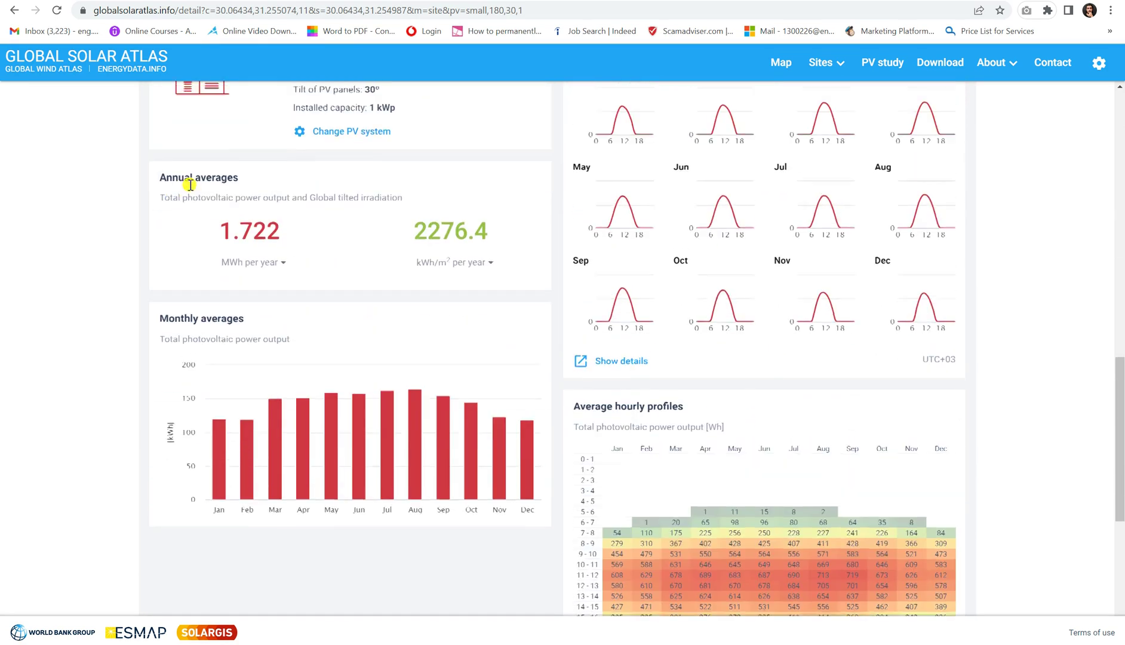
scroll(350, 310, "up", 3)
left_click(352, 322)
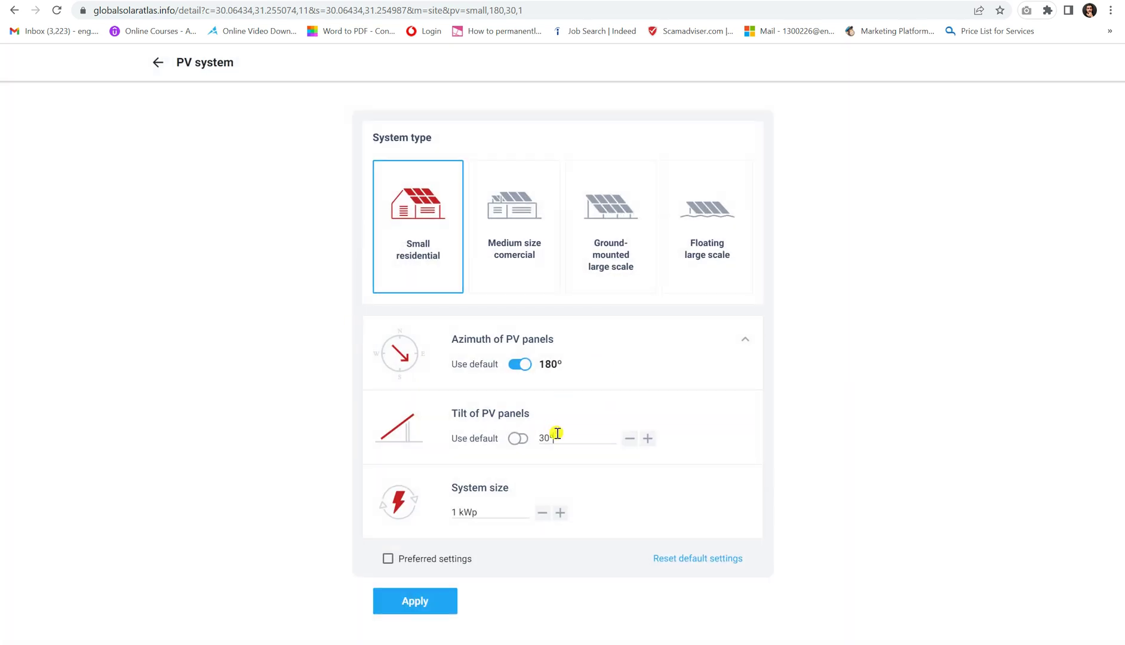
double_click(553, 436)
left_click(441, 603)
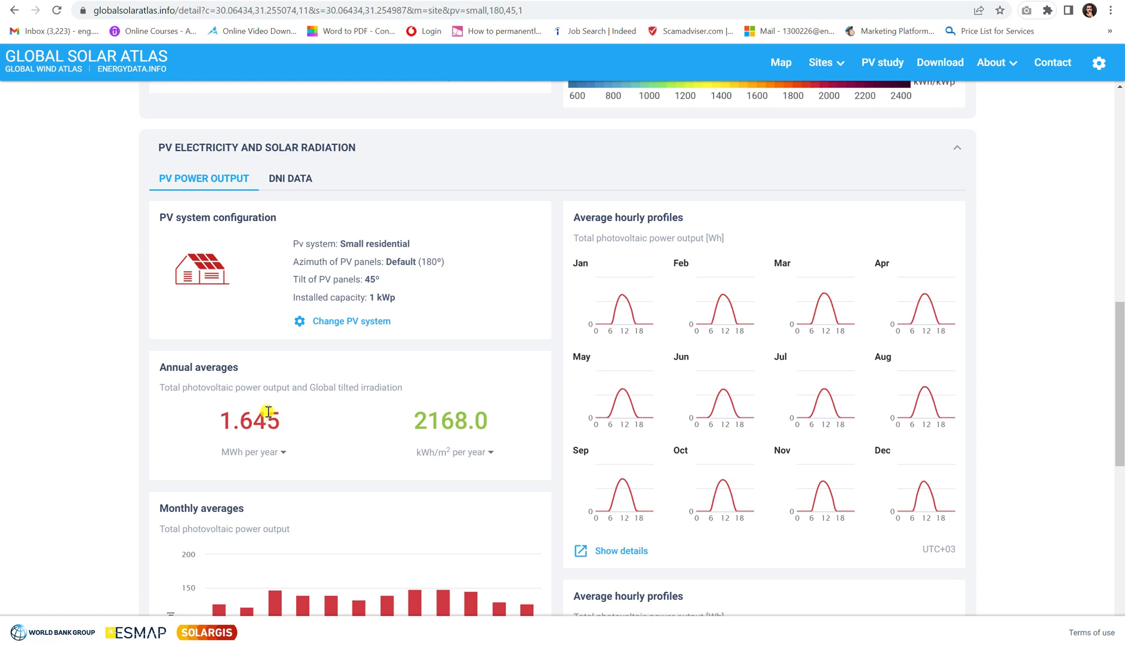
Step: Check August's output in the monthly averages, and handwrite "148.5 → S" in Paint below the 118 value
scroll(251, 335, "down", 4)
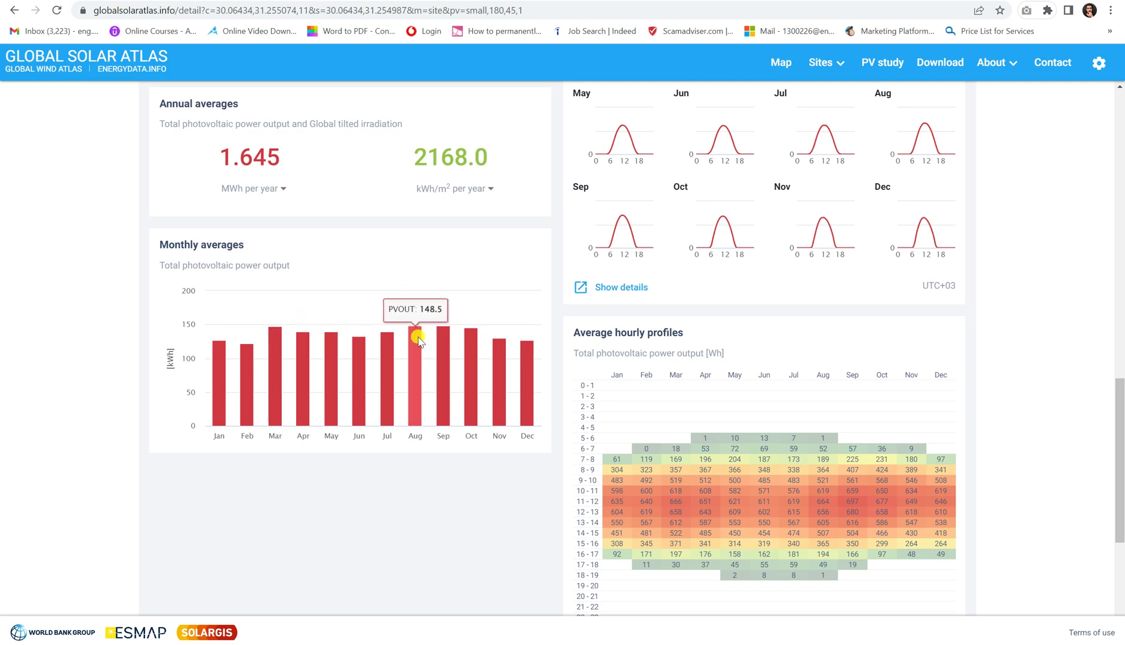
key("alt+Tab")
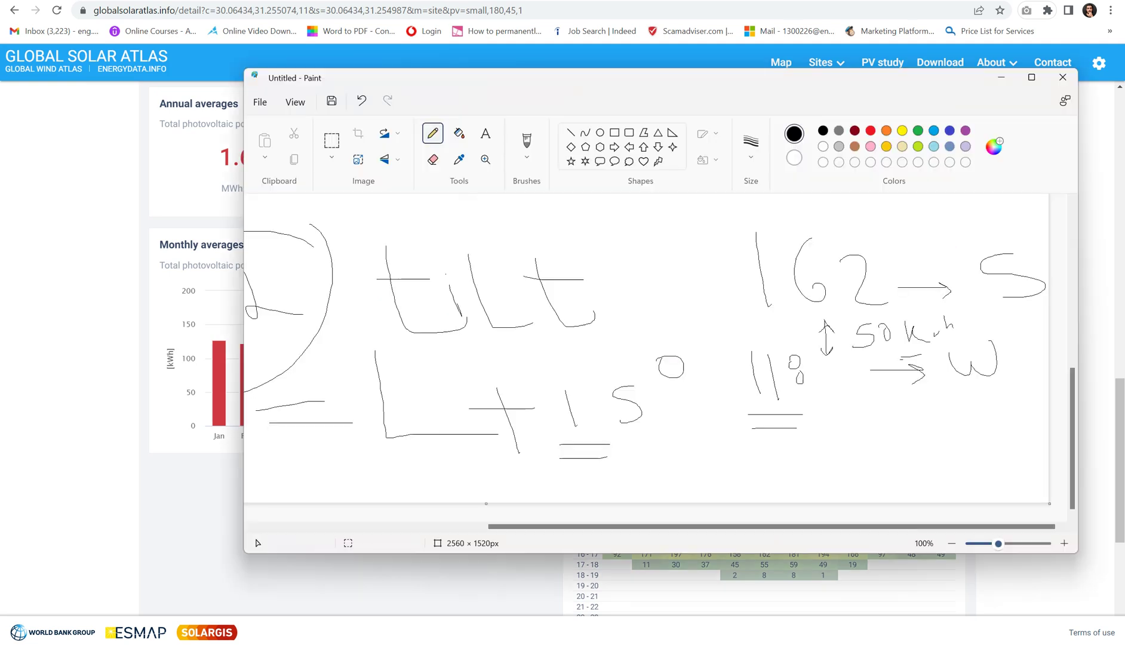
mouse_move(754, 442)
left_mouse_down()
mouse_move(755, 470)
mouse_move(787, 454)
left_mouse_up()
mouse_move(785, 446)
left_mouse_down()
mouse_move(791, 469)
mouse_move(861, 448)
mouse_move(862, 461)
mouse_move(955, 455)
left_mouse_up()
left_click(832, 455)
left_click_drag(944, 449, 946, 460)
left_click_drag(1006, 431, 986, 458)
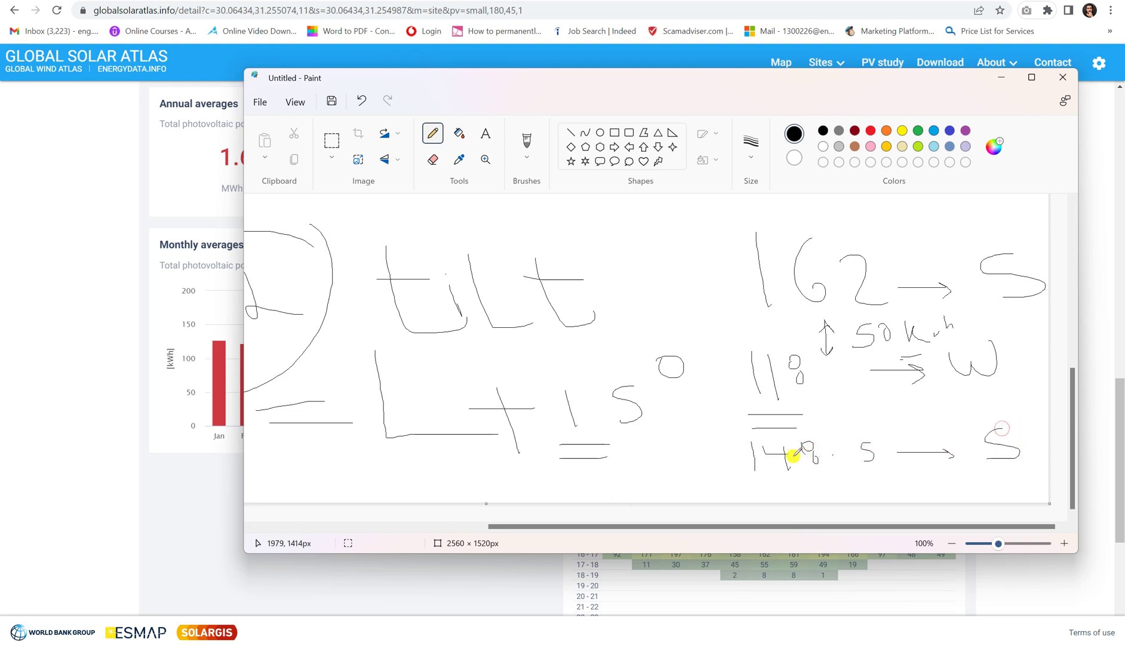
Step: Check December's output in Global Solar Atlas, handwrite "126.8 → W" below 148.5 in Paint, and circle the 162 and 118 notes
left_click(162, 458)
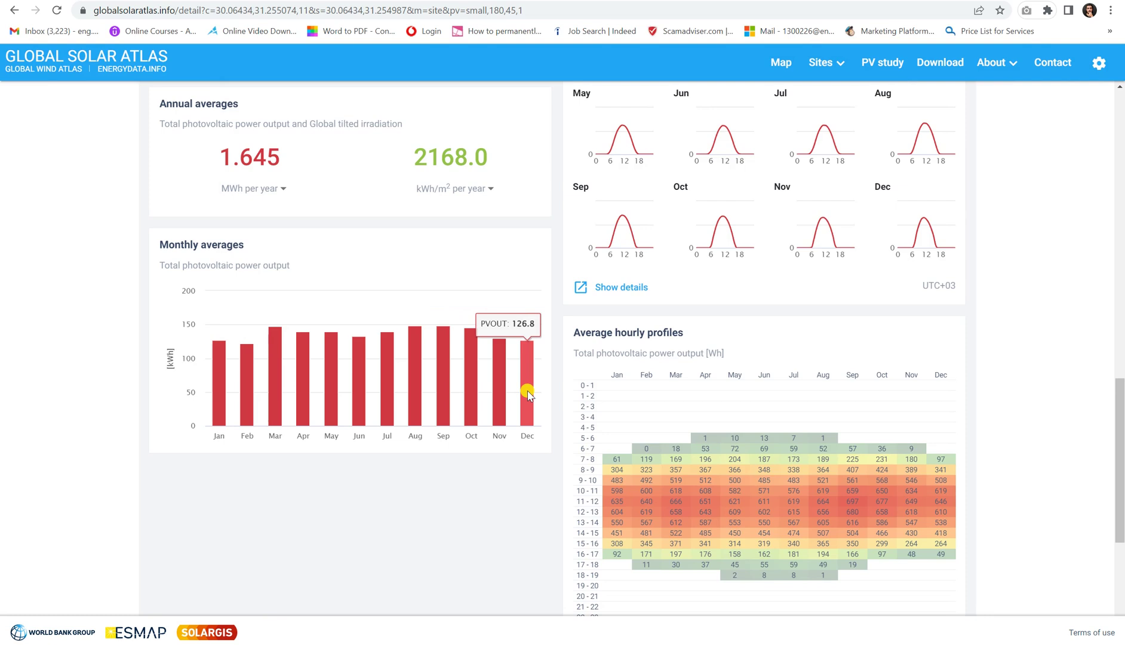
key("alt+Tab")
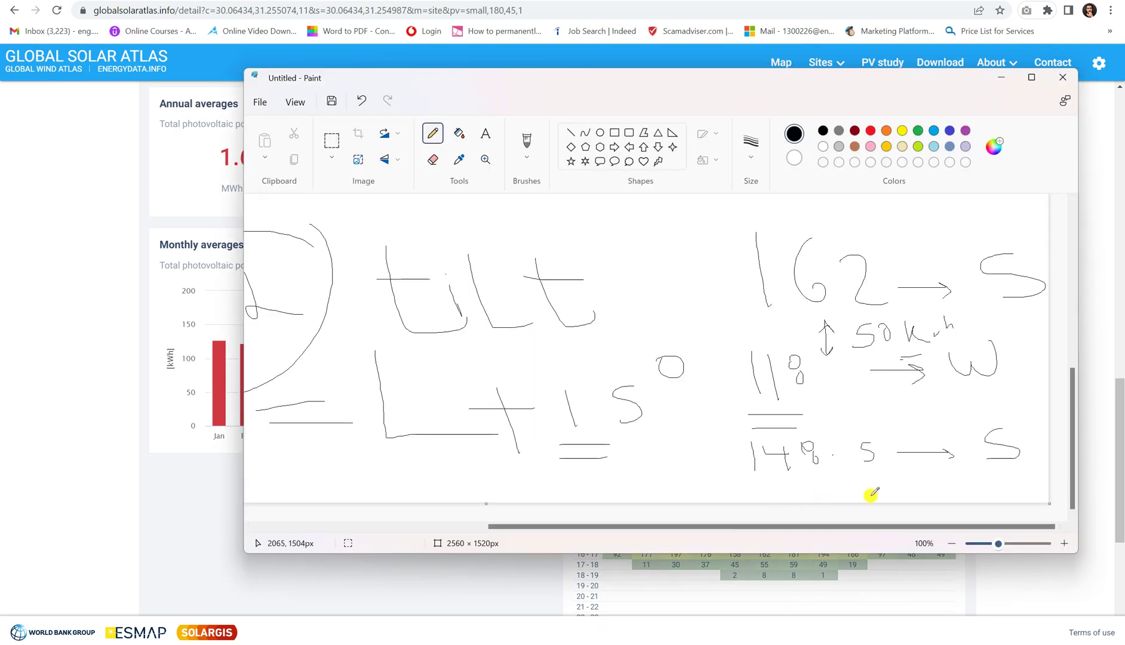
mouse_move(980, 478)
left_mouse_down()
mouse_move(989, 499)
mouse_move(1014, 472)
left_mouse_up()
left_click_drag(895, 495, 959, 493)
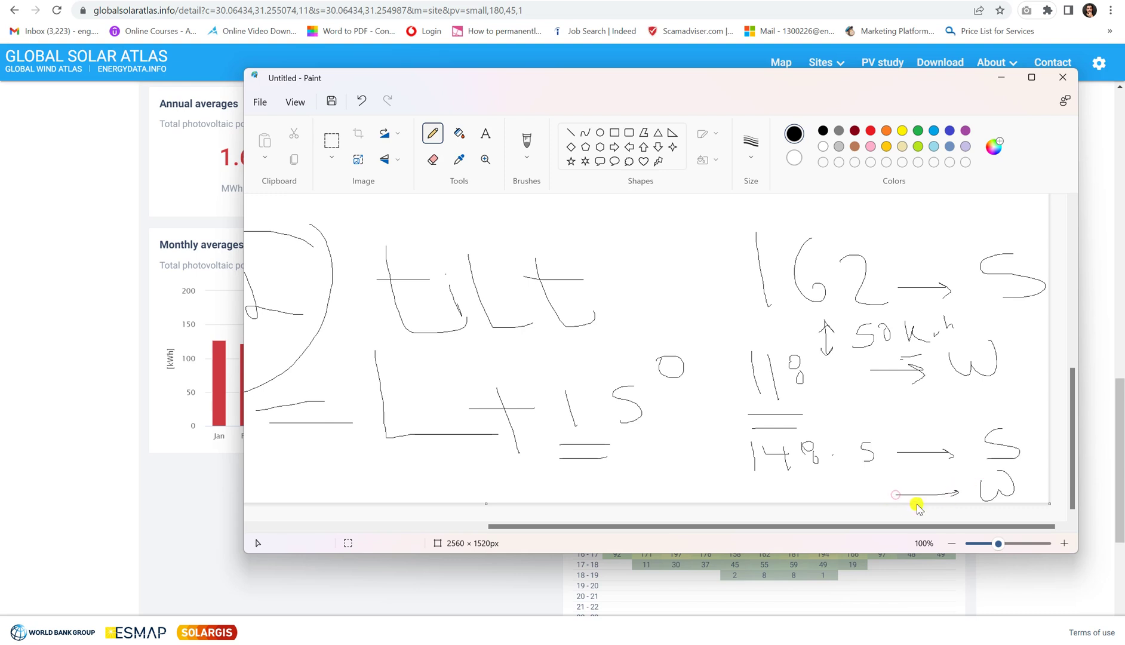
mouse_move(757, 486)
left_mouse_down()
mouse_move(800, 496)
mouse_move(837, 482)
mouse_move(844, 495)
mouse_move(868, 494)
mouse_move(842, 485)
left_mouse_up()
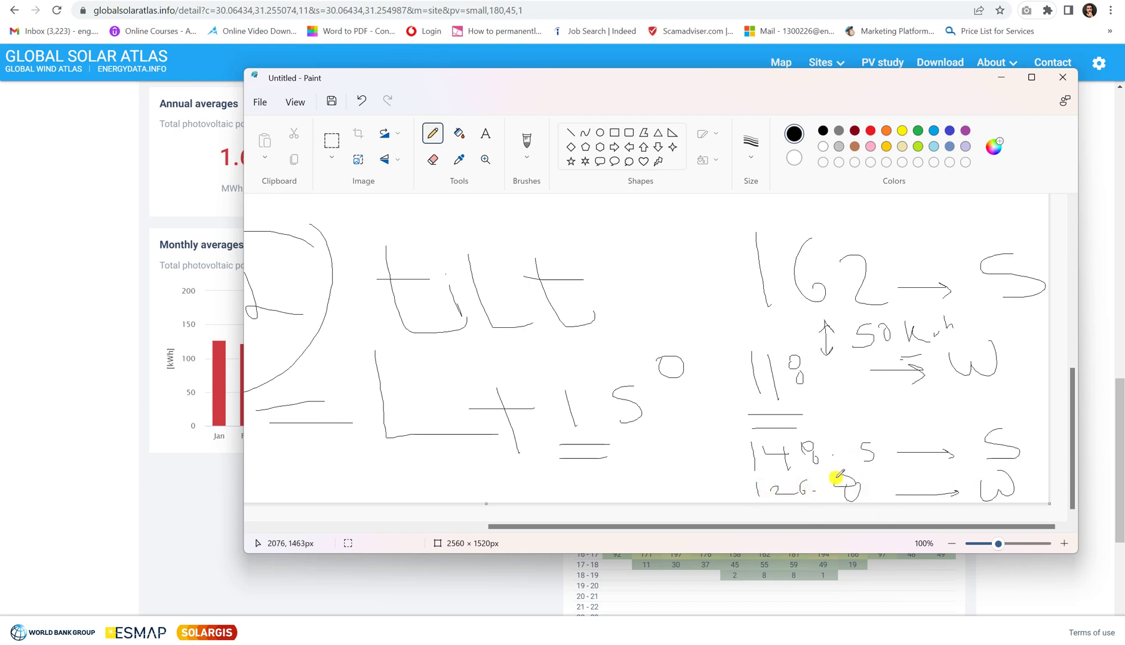
left_click_drag(888, 328, 881, 349)
mouse_move(1044, 251)
left_mouse_down()
mouse_move(933, 215)
mouse_move(783, 215)
mouse_move(688, 276)
mouse_move(723, 396)
mouse_move(794, 411)
mouse_move(991, 369)
mouse_move(1047, 288)
mouse_move(1047, 244)
left_mouse_up()
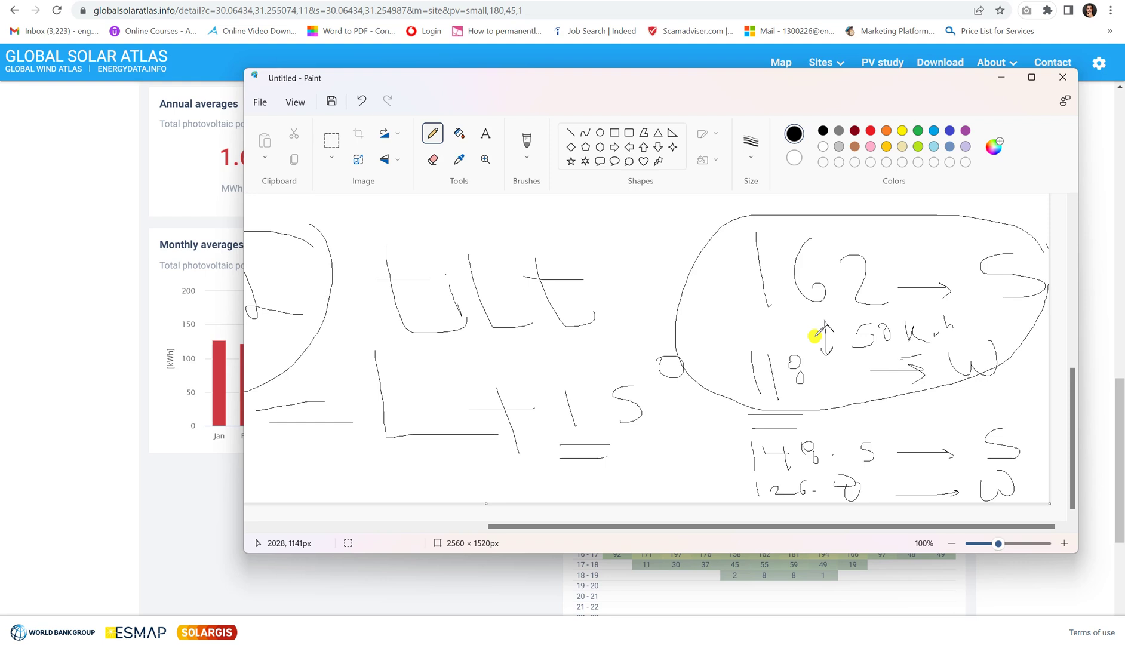
Step: Switch to Global Solar Atlas and set the tilt of PV panels to 30°, applying the configuration
left_click(103, 432)
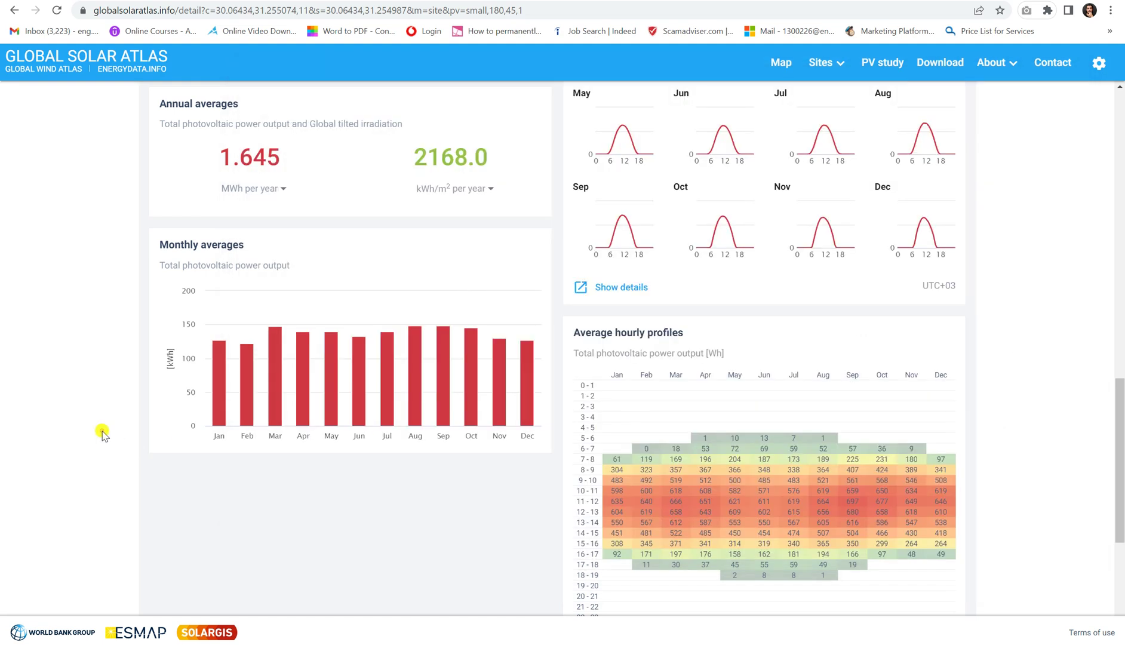
scroll(103, 432, "up", 5)
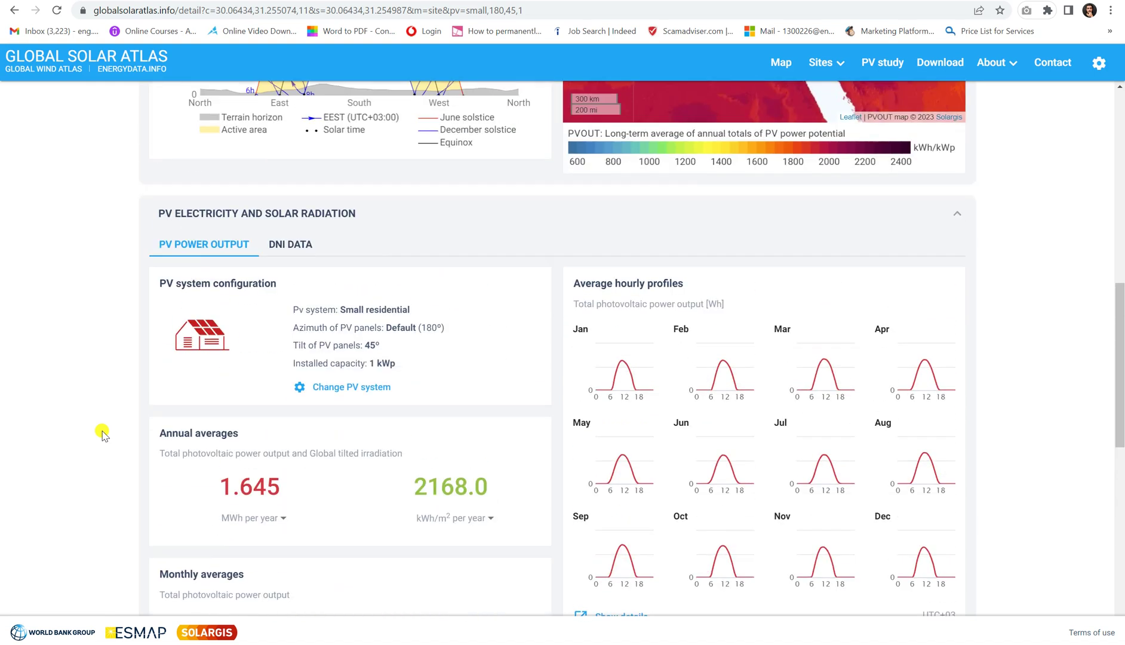
left_click(350, 388)
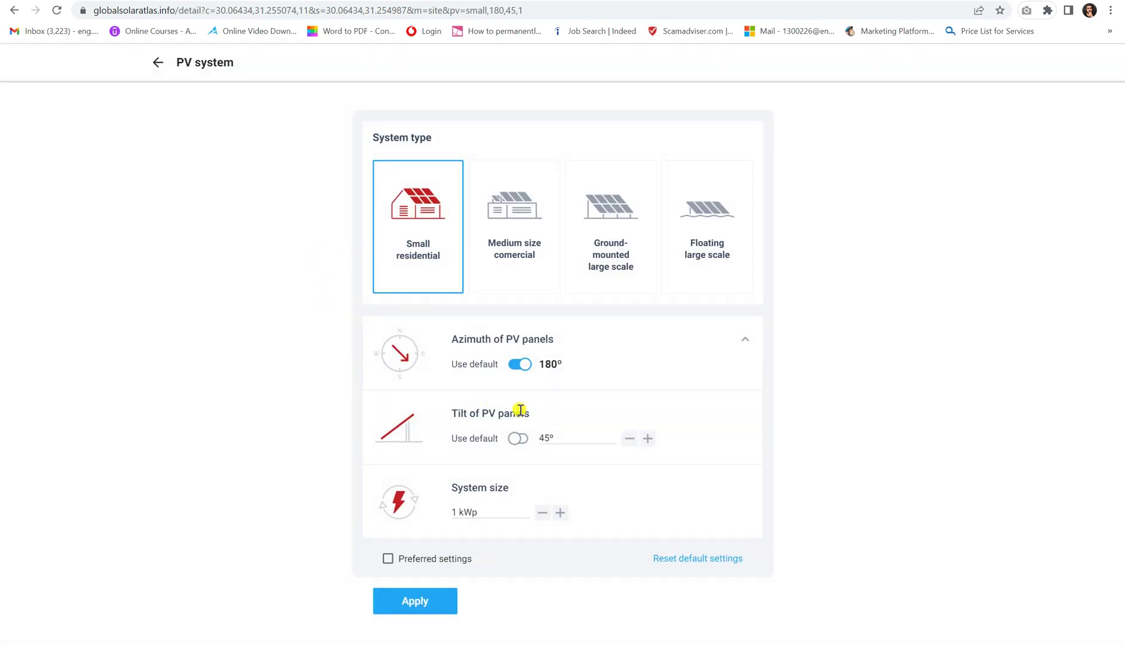
double_click(546, 436)
key("BackSpace")
left_click(409, 600)
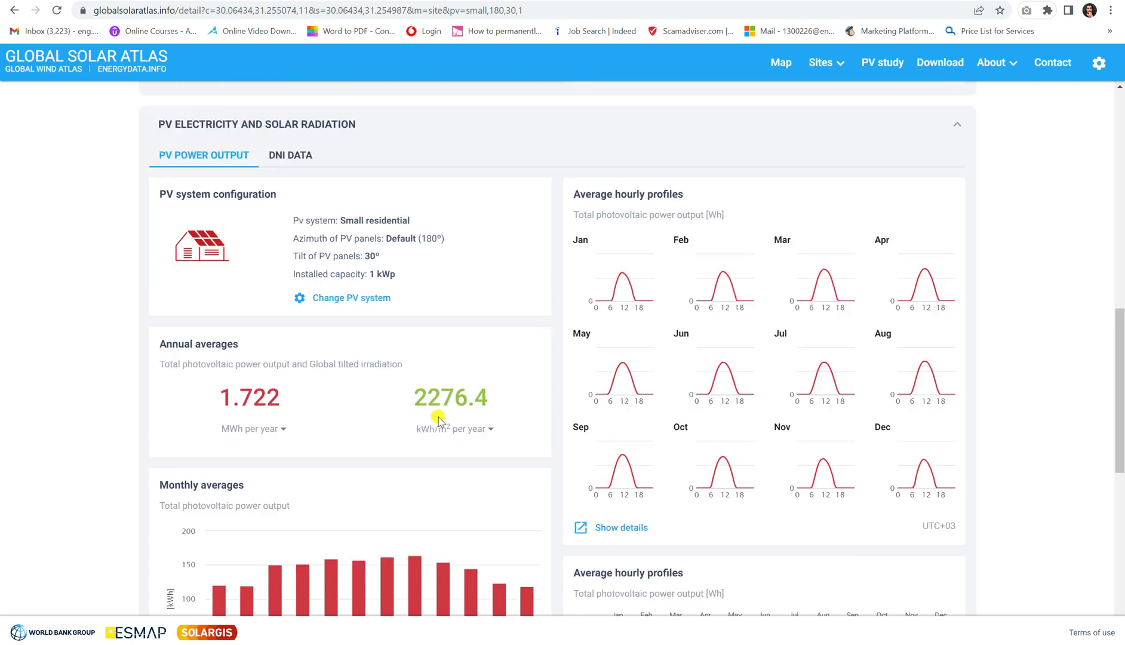
Step: Download the Cairo project report in PDF format
scroll(436, 417, "down", 10)
scroll(454, 425, "up", 15)
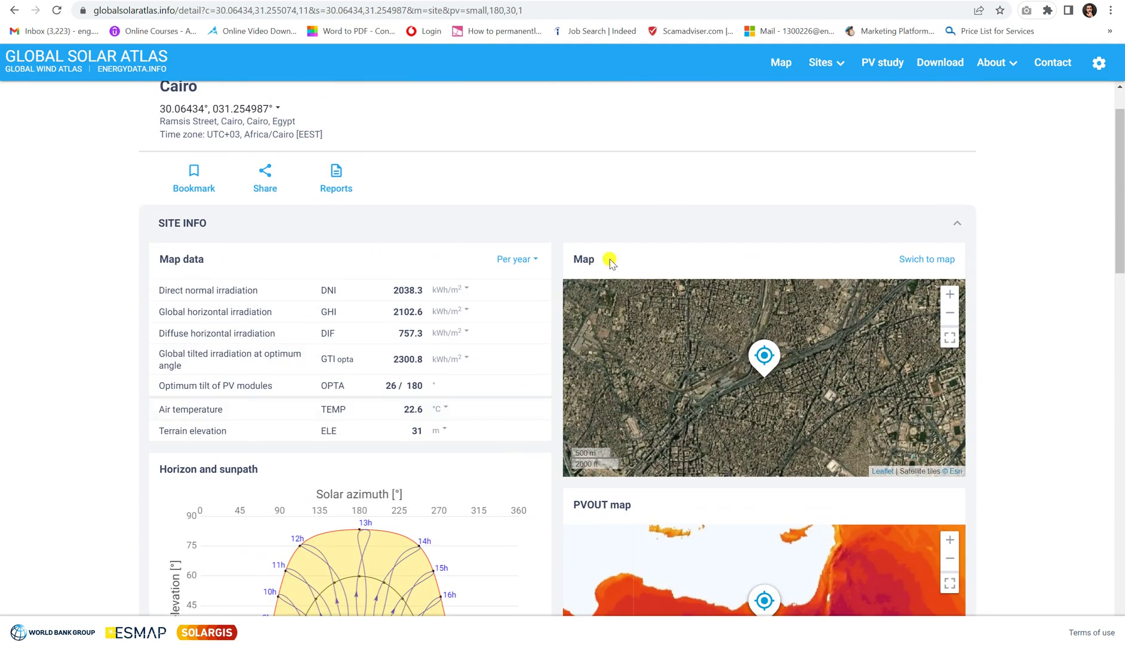
scroll(423, 269, "up", 1)
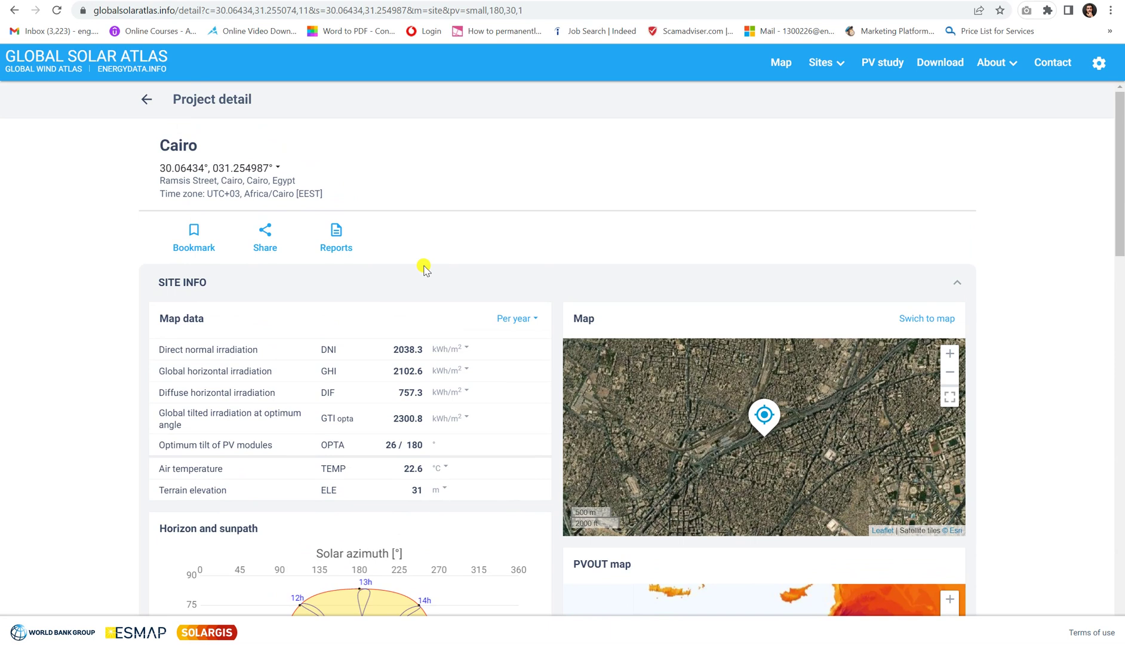
left_click(338, 237)
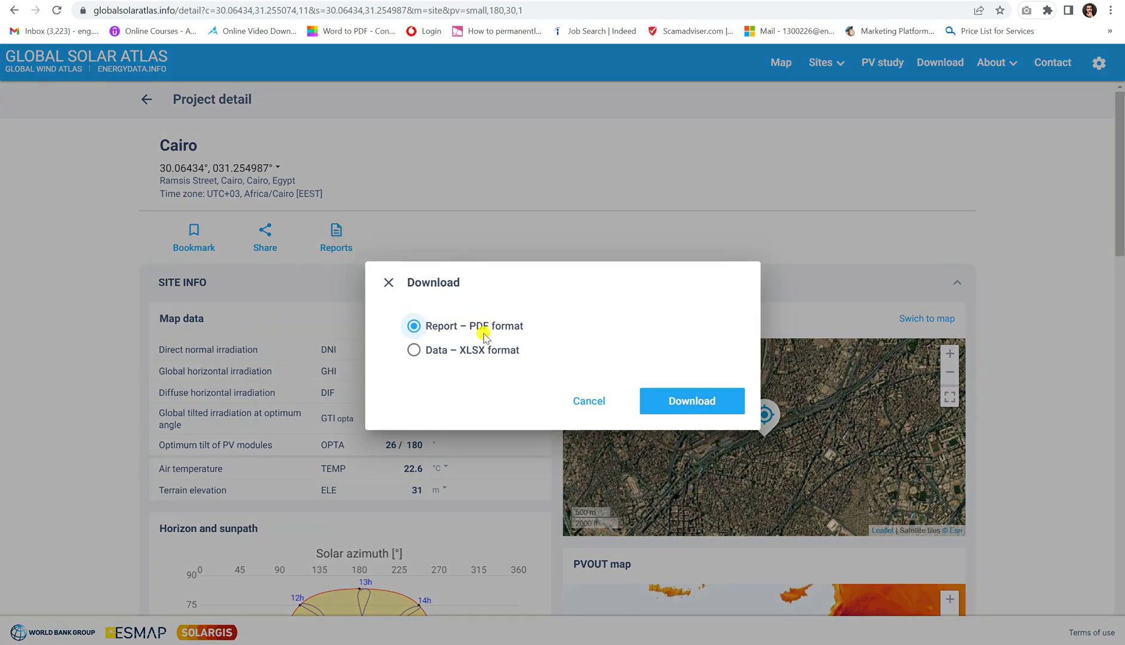
left_click(690, 400)
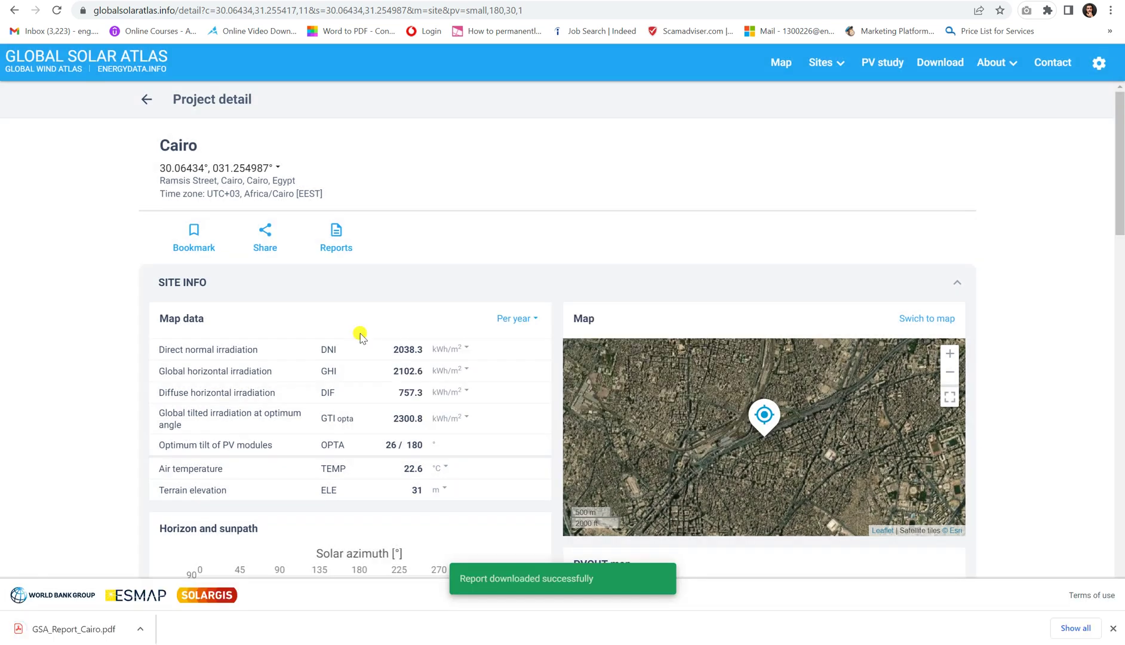
Step: Open the downloaded GSA_Report_Cairo.pdf and look through its four pages
left_click(87, 632)
scroll(650, 266, "down", 10)
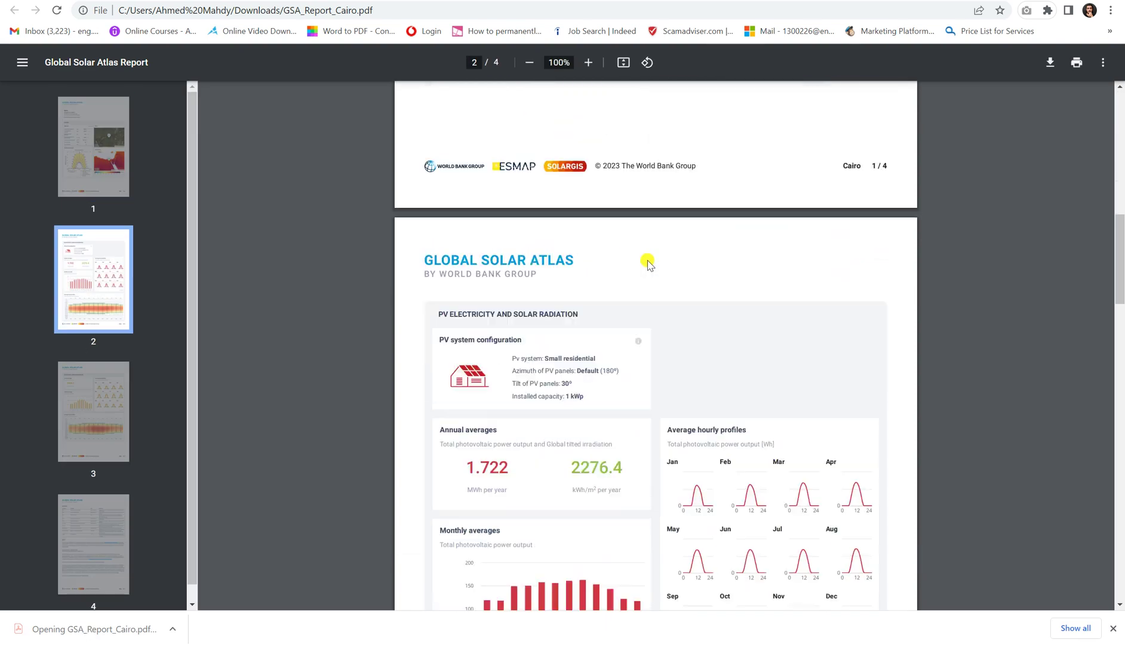
scroll(650, 265, "down", 20)
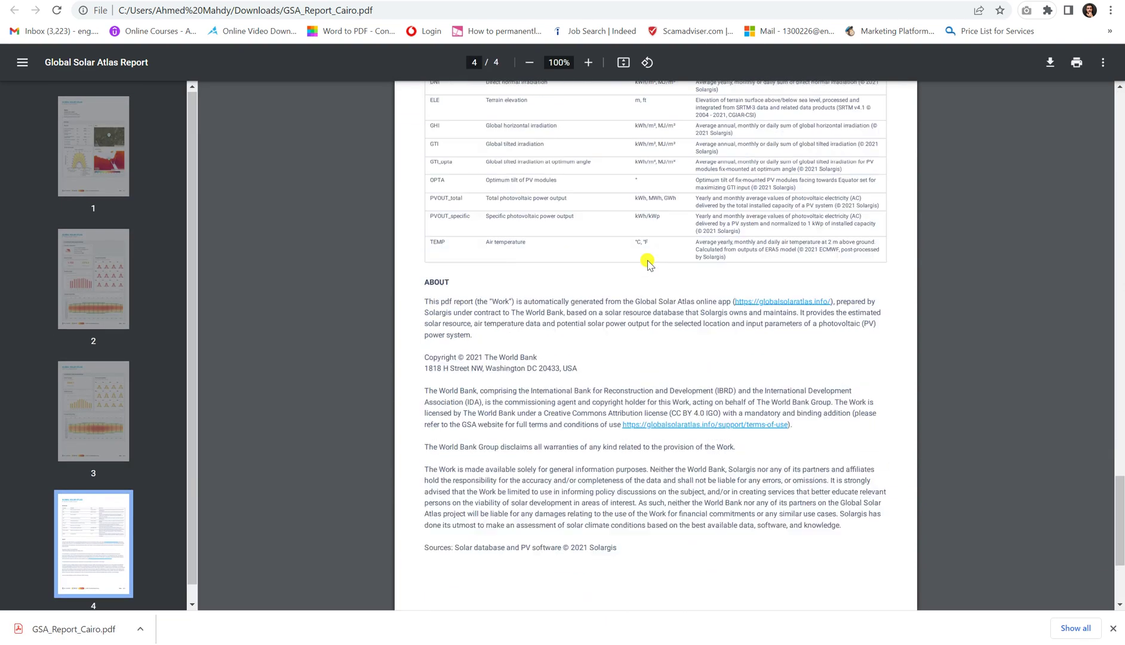
scroll(648, 263, "up", 20)
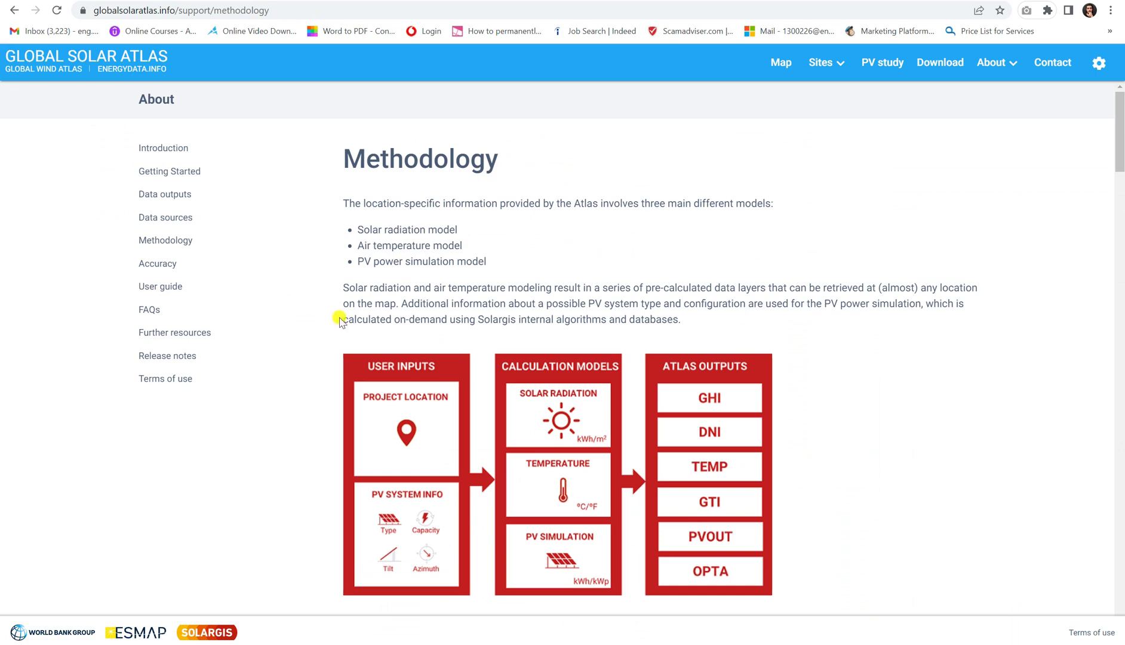
Step: Read Global Solar Atlas's Methodology page, covering the solar radiation, air temperature and PV power simulation models
scroll(333, 295, "down", 15)
scroll(333, 295, "down", 5)
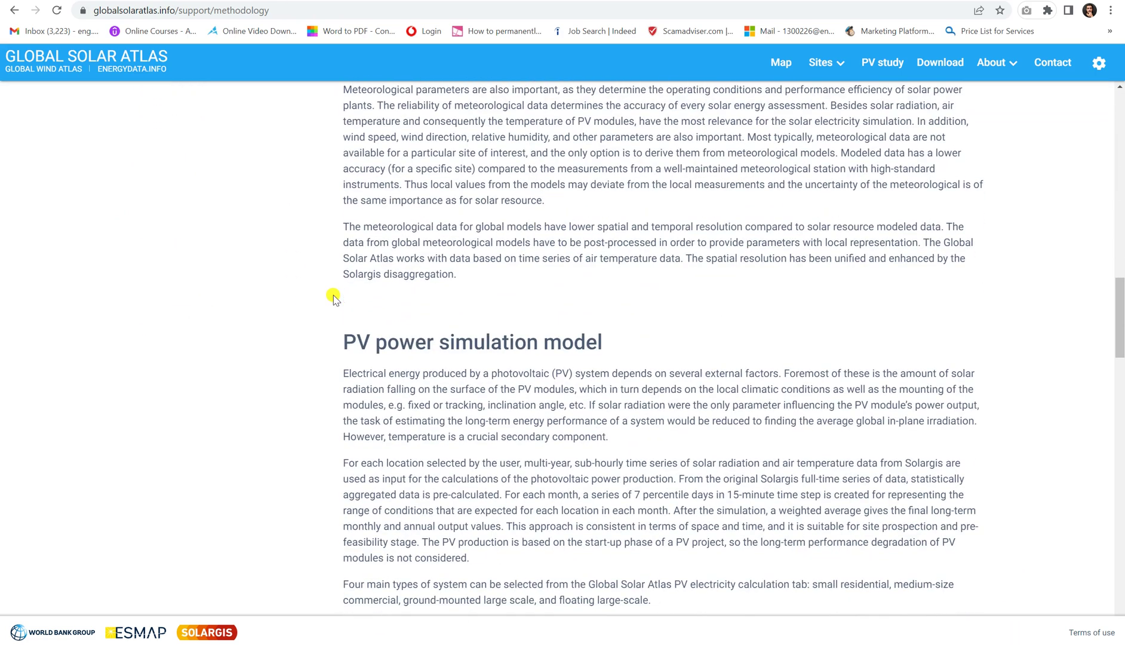
scroll(330, 295, "up", 12)
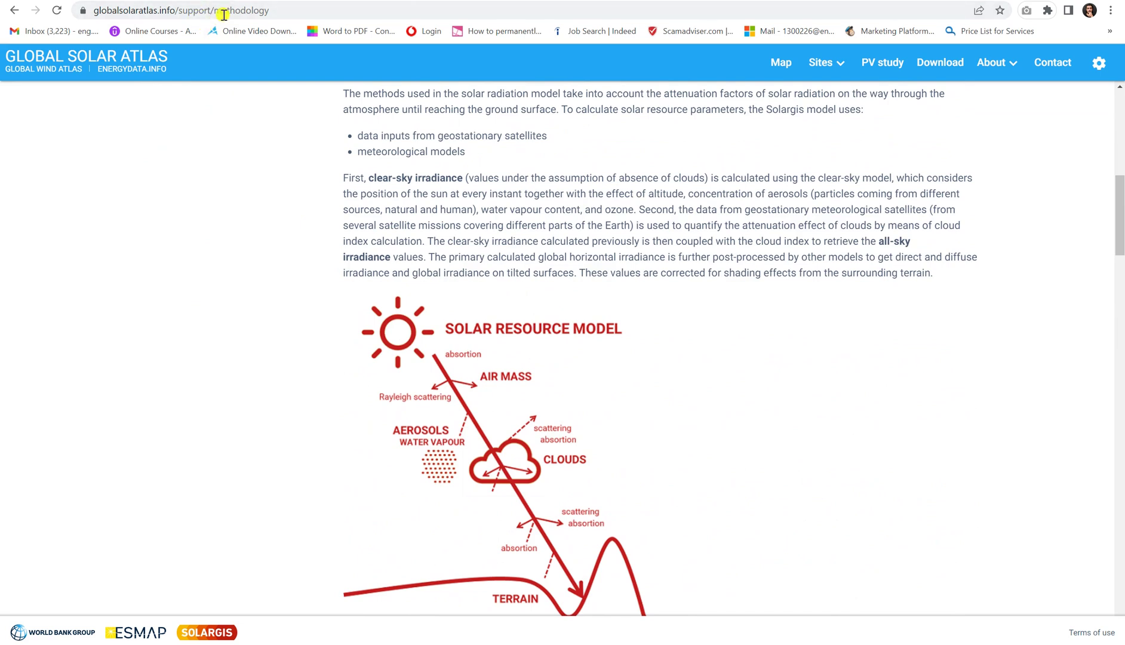
scroll(321, 245, "up", 9)
scroll(321, 245, "down", 12)
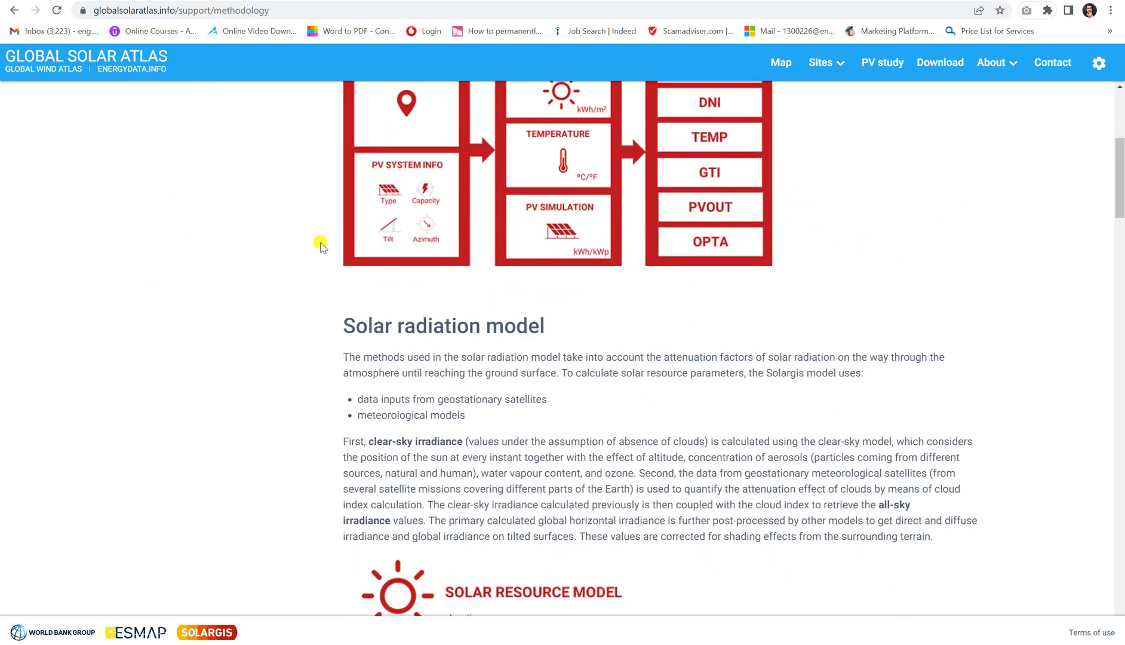
scroll(321, 245, "down", 3)
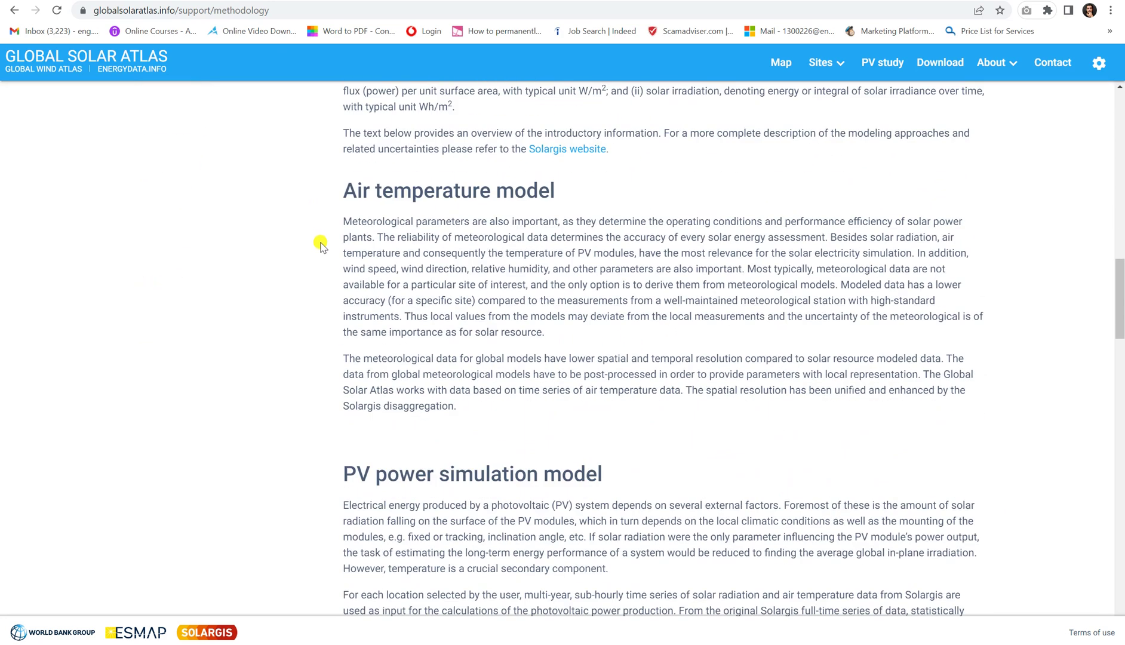
scroll(321, 245, "down", 14)
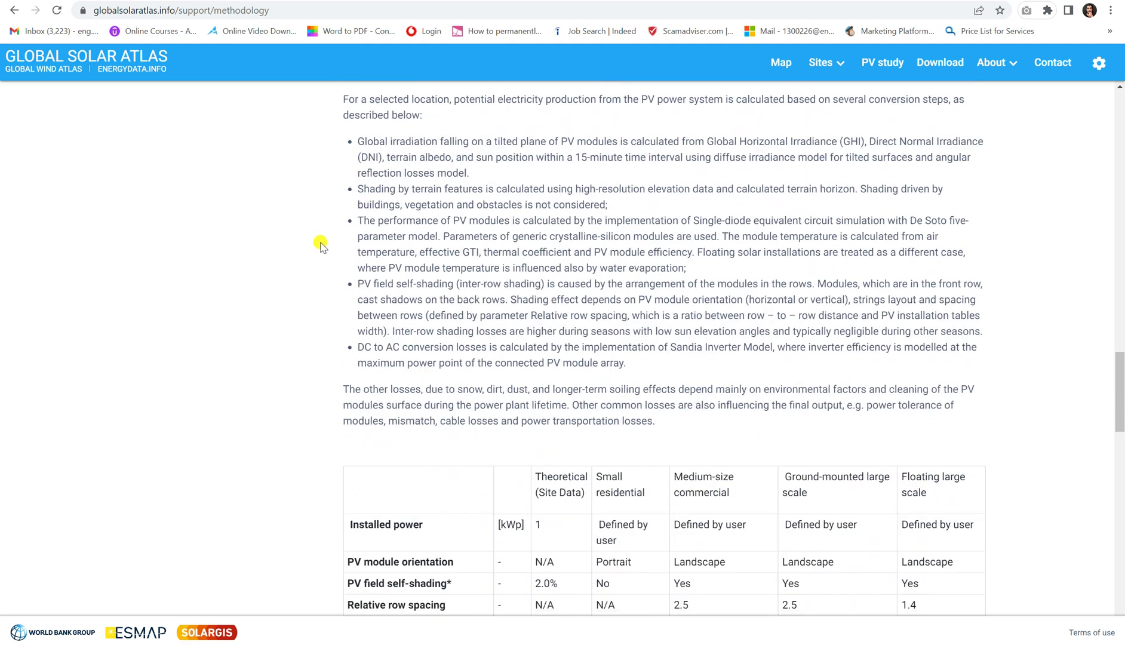
Step: Examine module orientation, self-shading and losses by system type in the simulation parameters table, and return to the Cairo site map
scroll(321, 245, "down", 4)
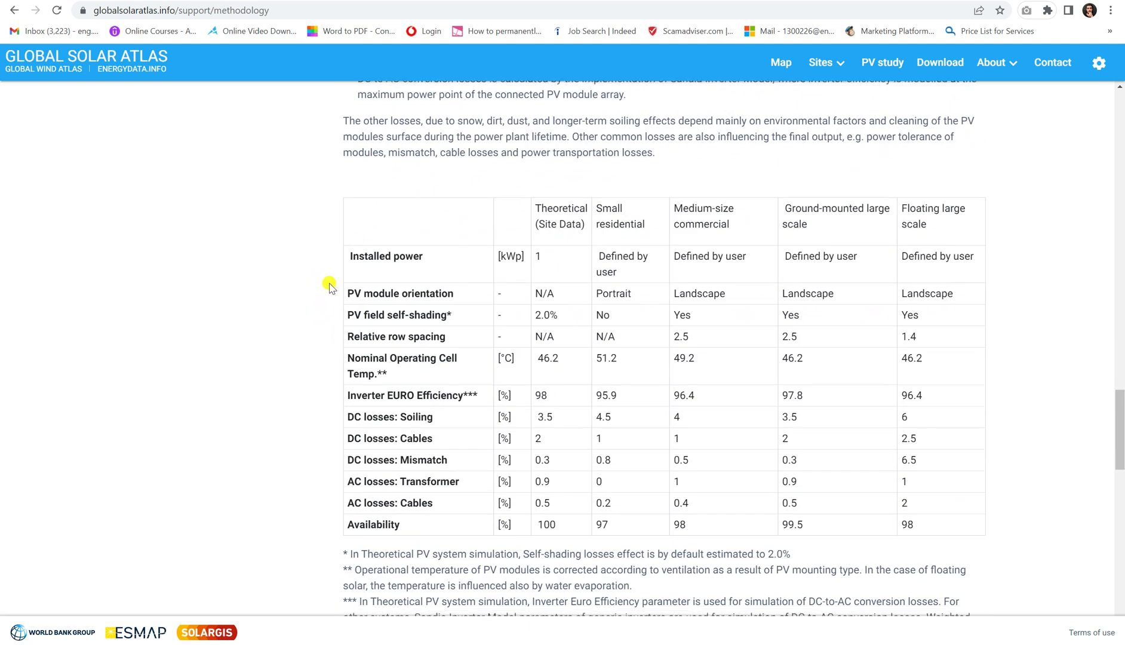
scroll(329, 285, "down", 2)
scroll(339, 284, "up", 1)
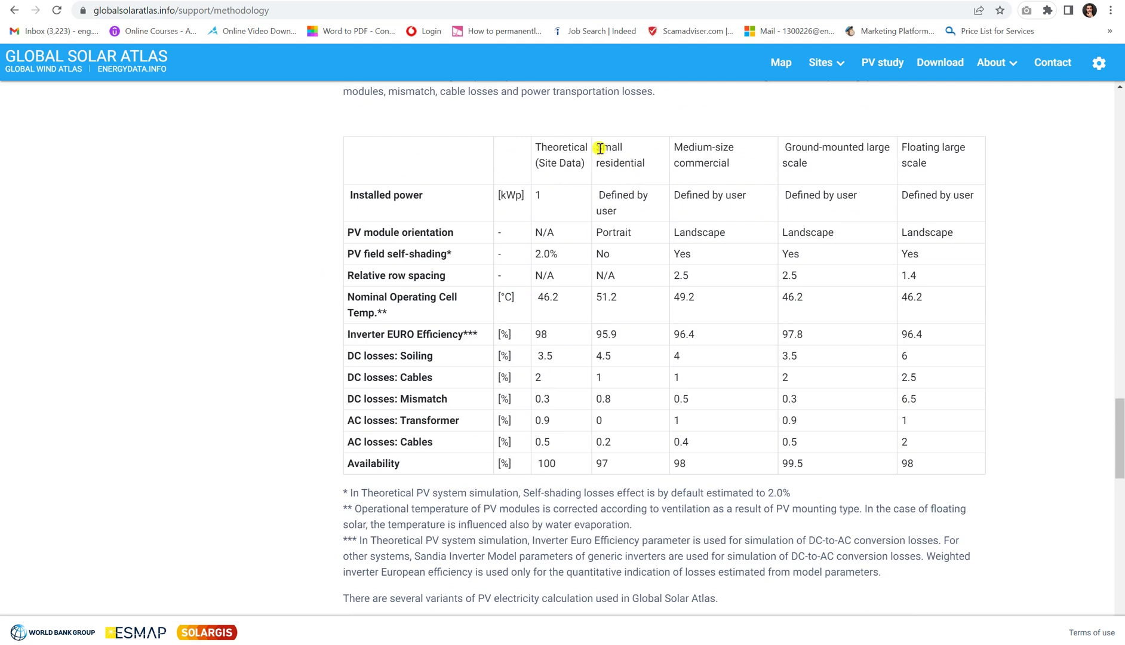
left_click_drag(601, 148, 625, 160)
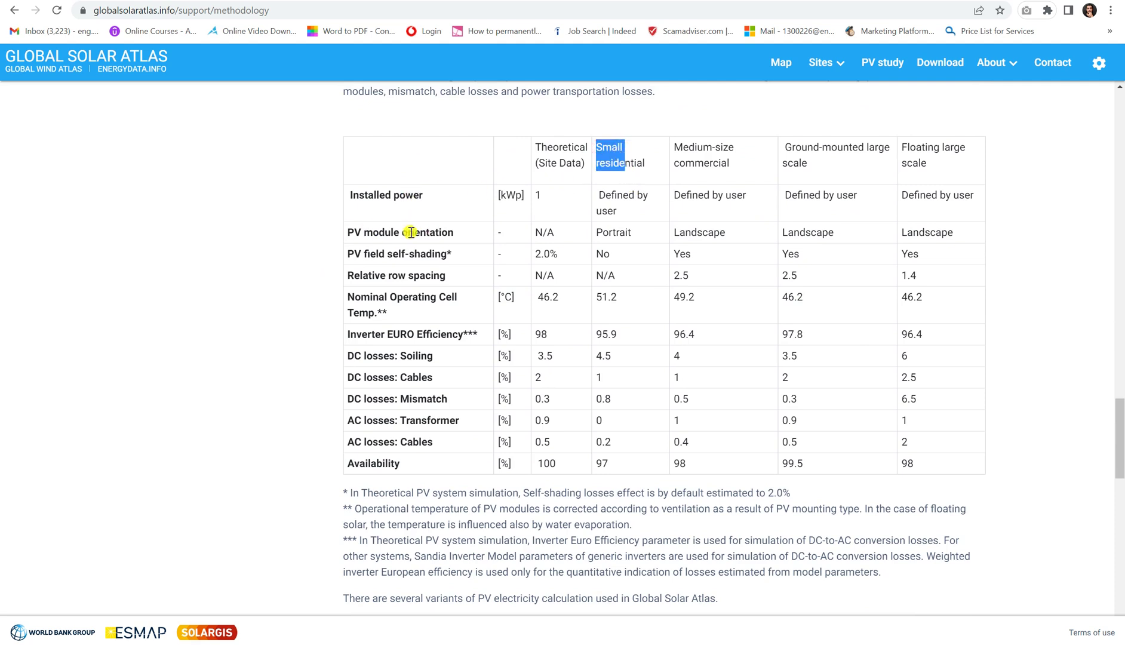
left_click_drag(631, 232, 593, 234)
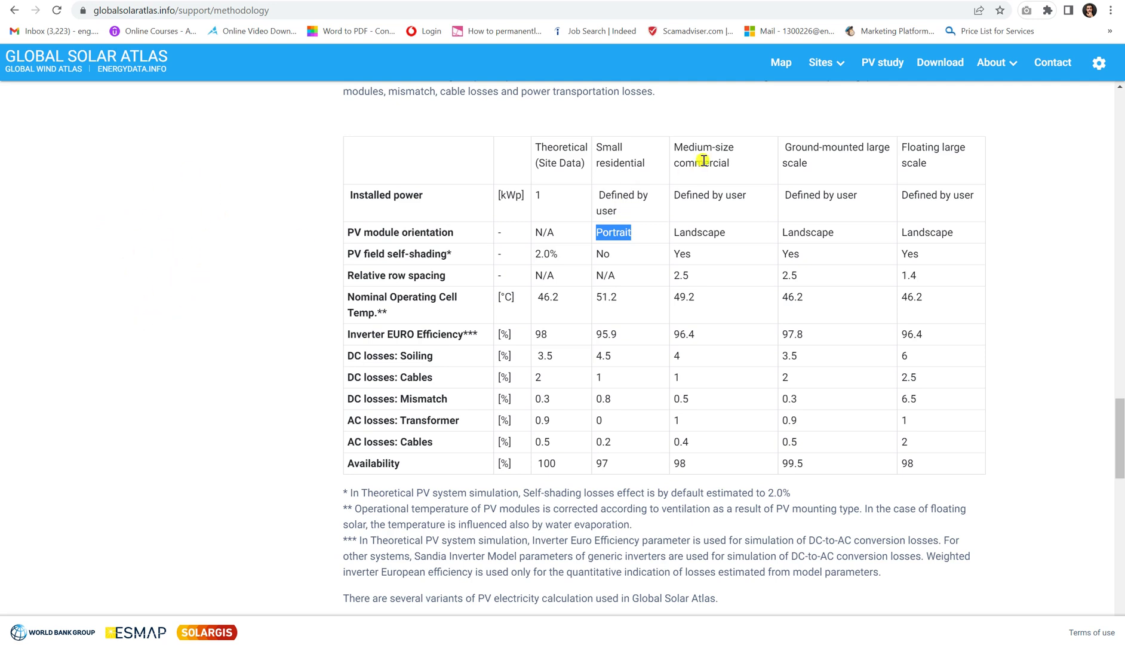
left_click_drag(703, 151, 723, 150)
left_click(853, 165)
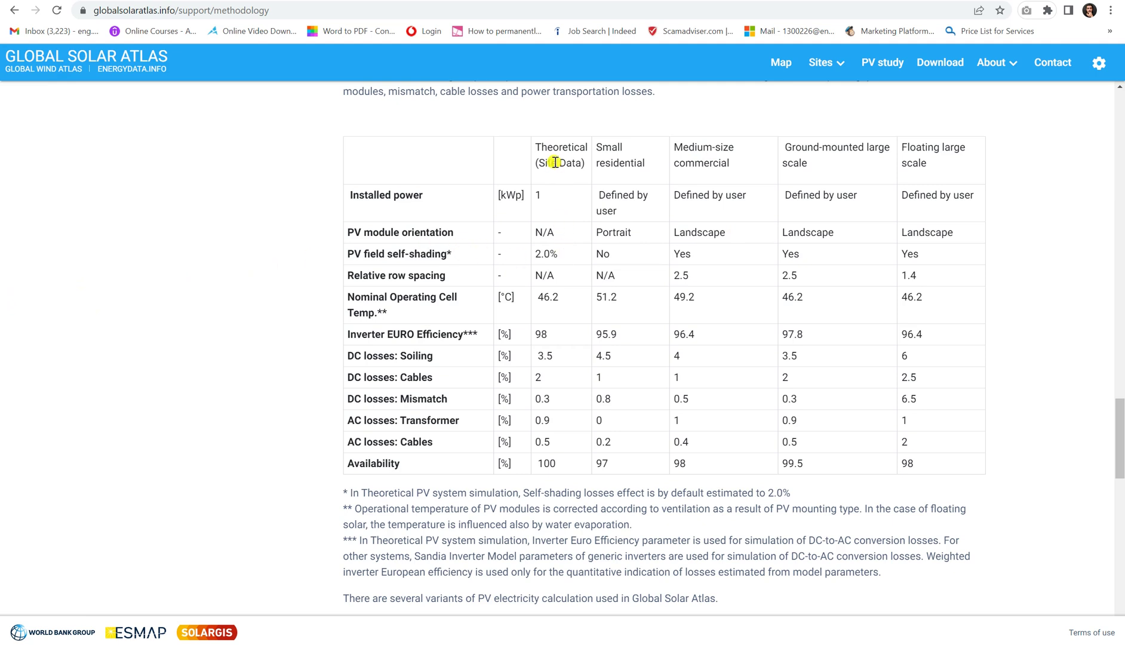
left_click_drag(557, 253, 537, 254)
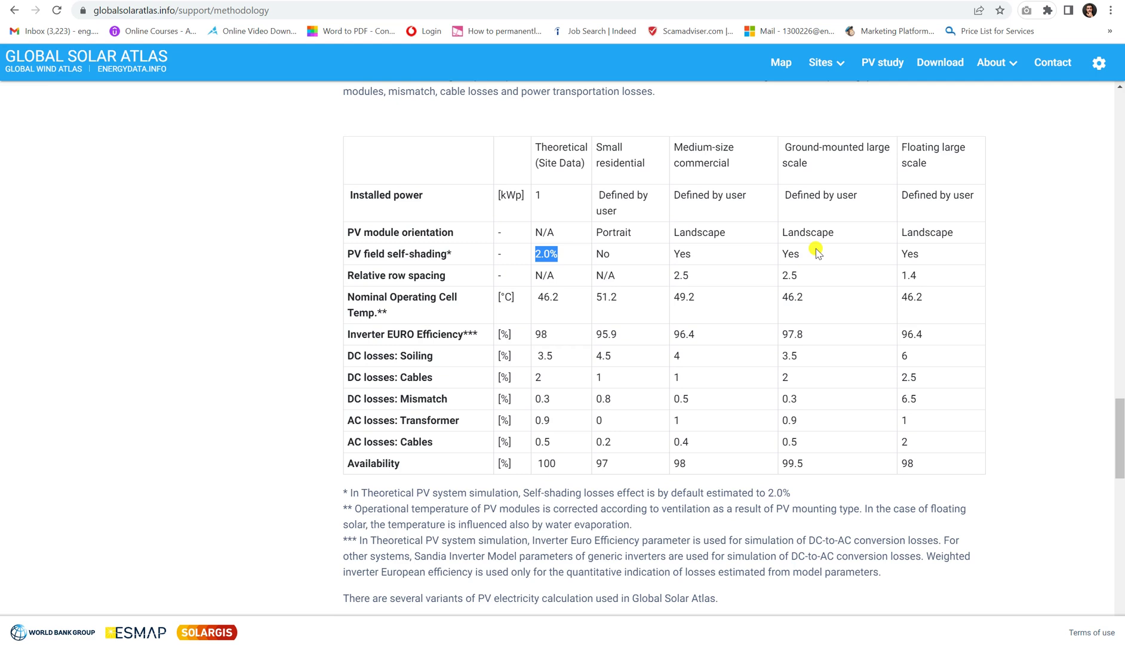
scroll(817, 253, "down", 1)
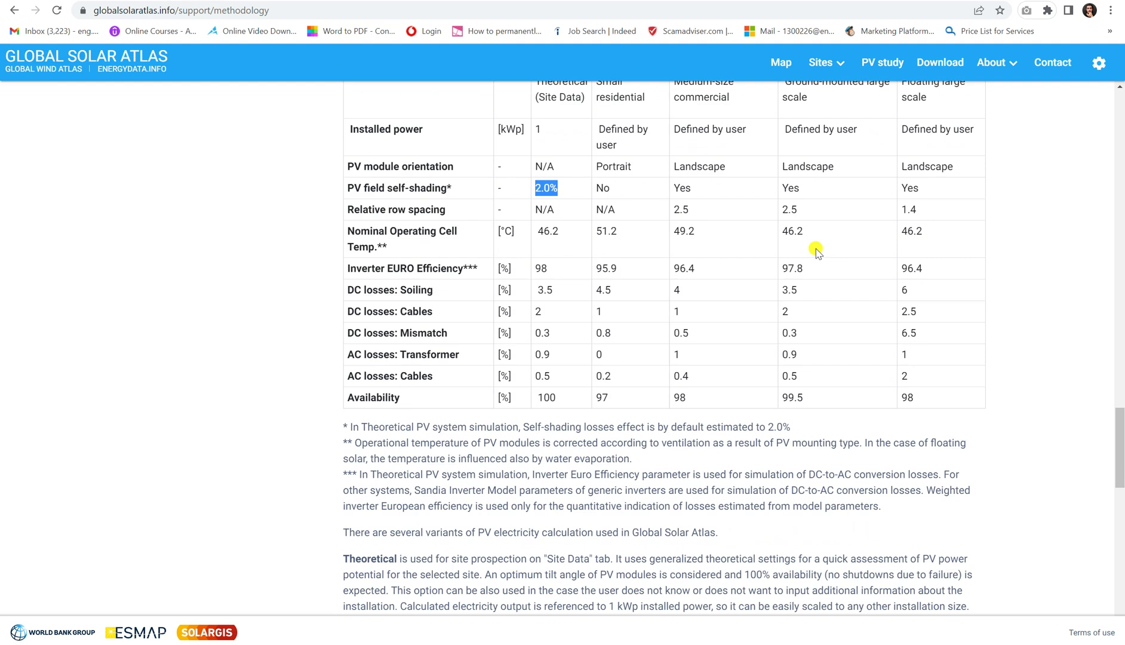
key("alt+Left")
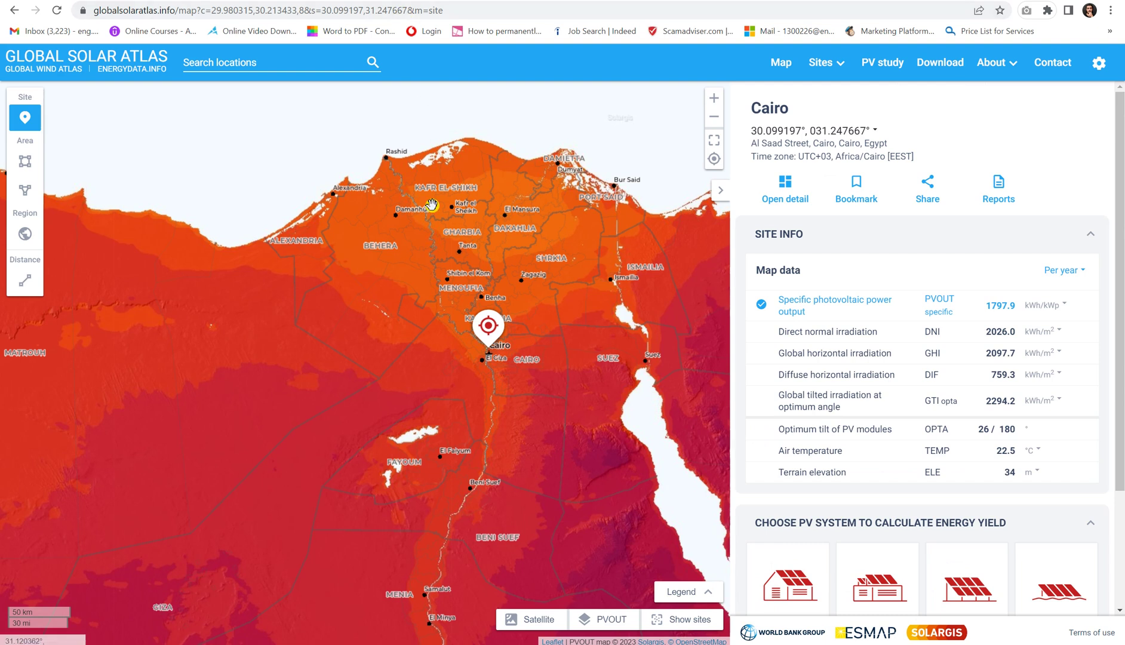